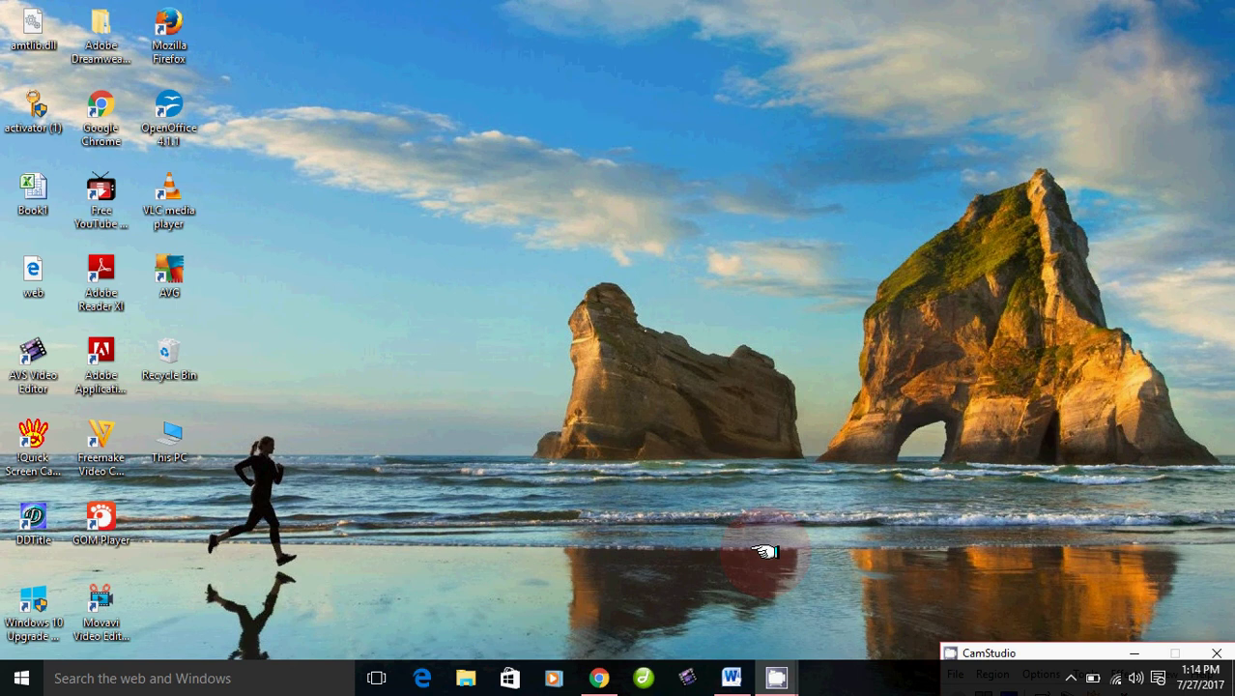
Restore the blank Word document, Document1, to the front of the desktop.
left_click(732, 678)
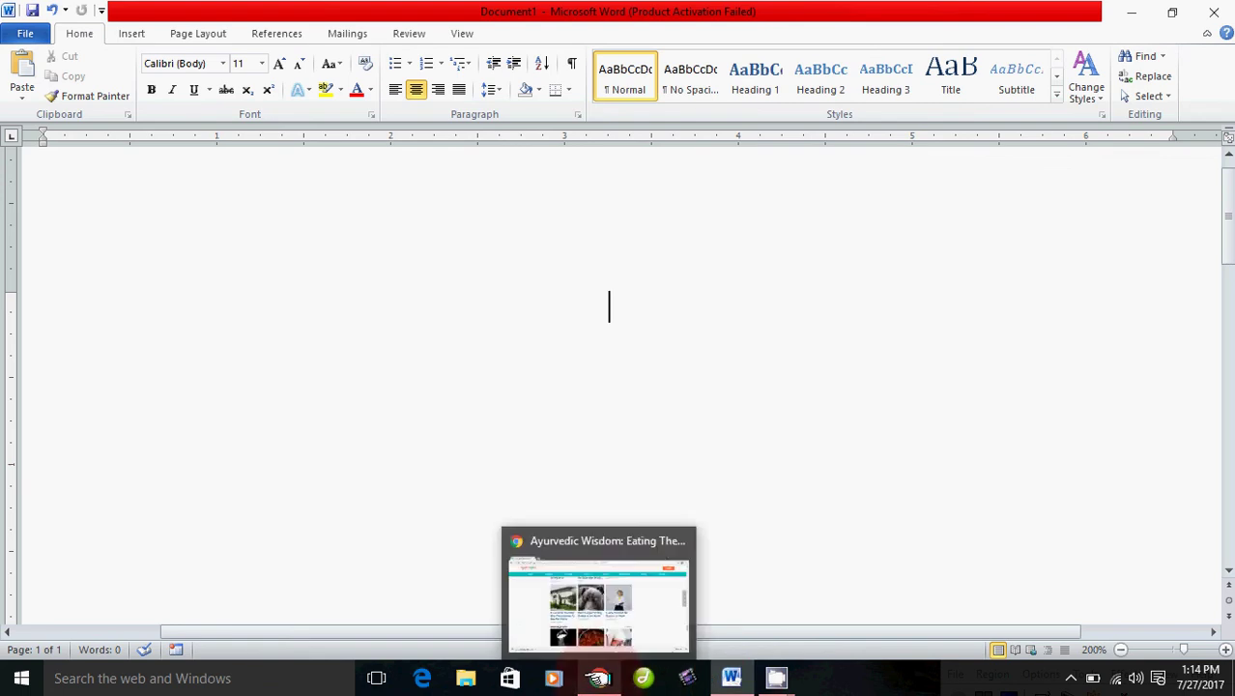
Switch to Chrome and read down through the eight longevity food sections of the NDTV article.
left_click(599, 677)
scroll(171, 275, "up", 5)
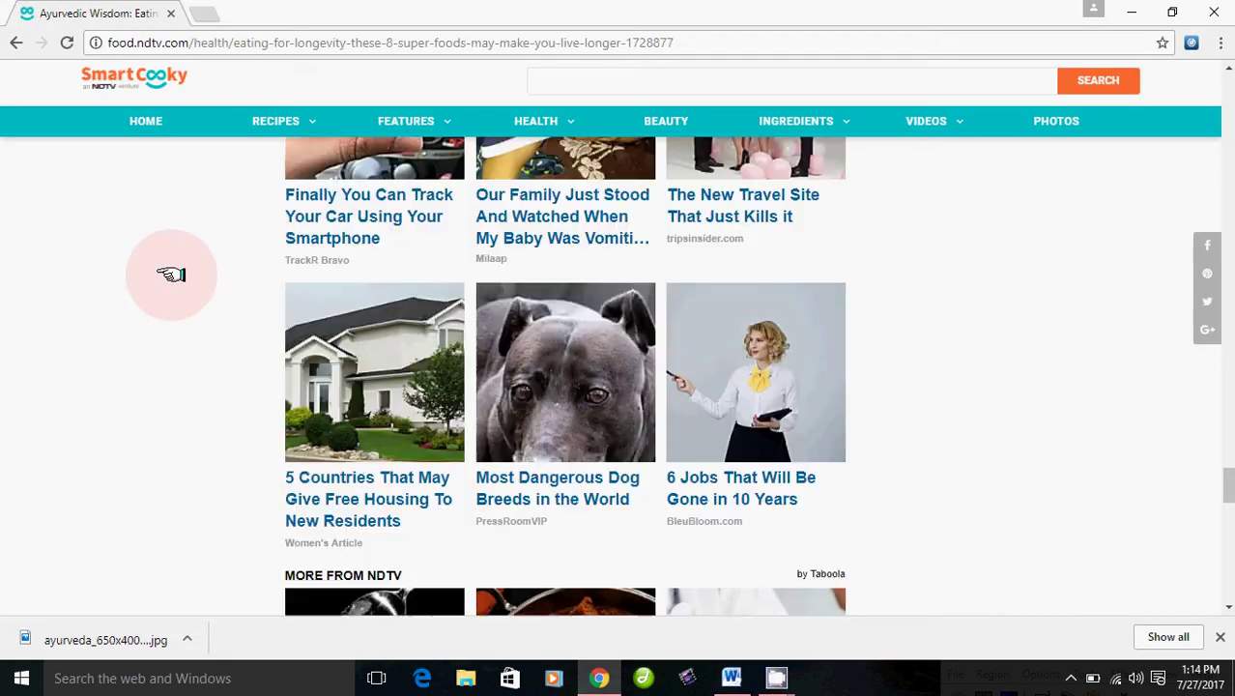
scroll(171, 274, "up", 6)
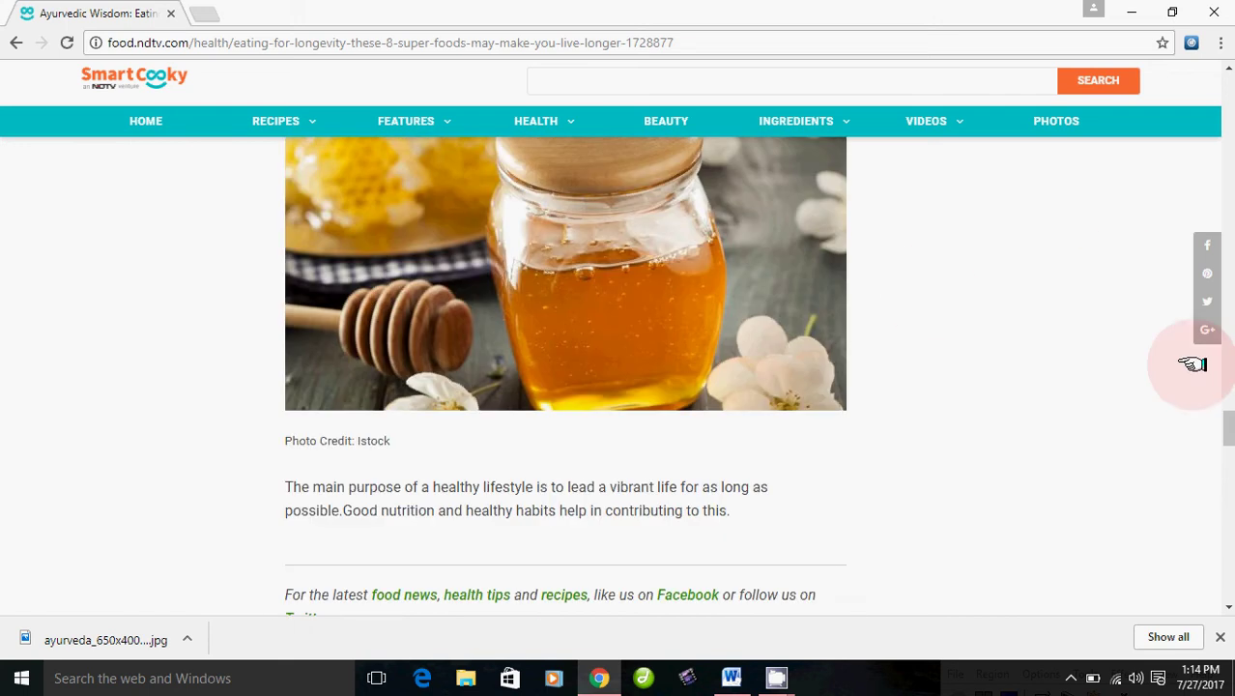
left_click_drag(1223, 425, 1227, 63)
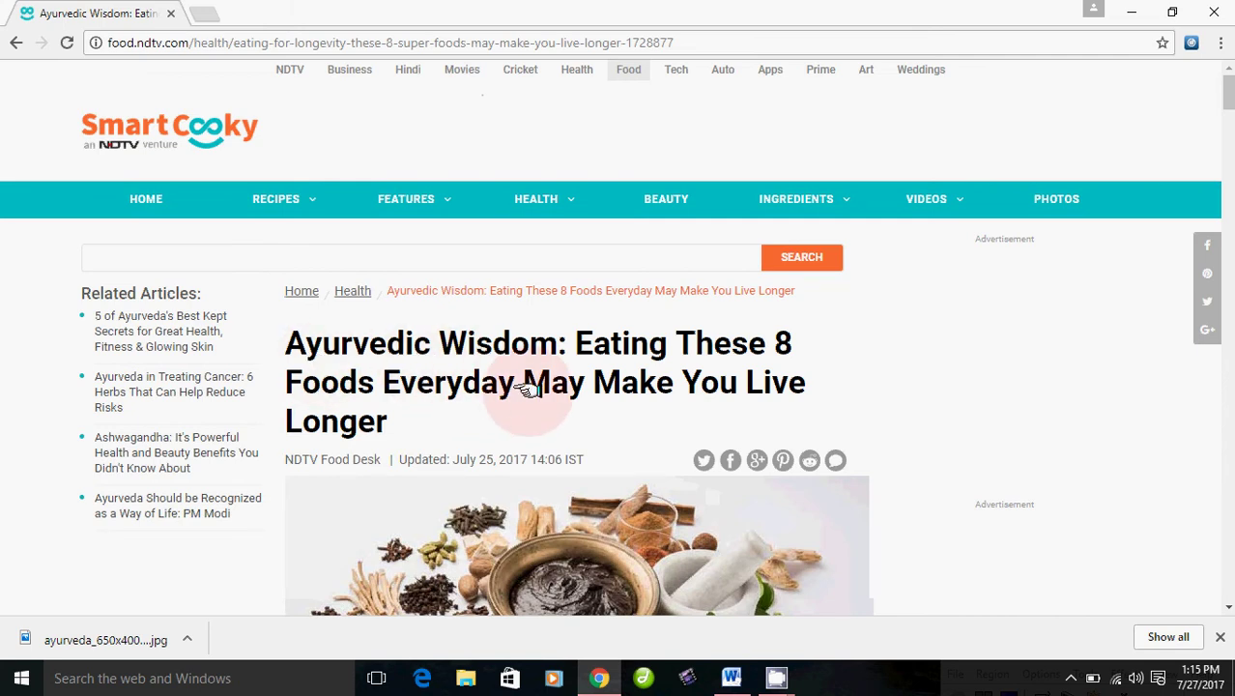
scroll(530, 389, "down", 10)
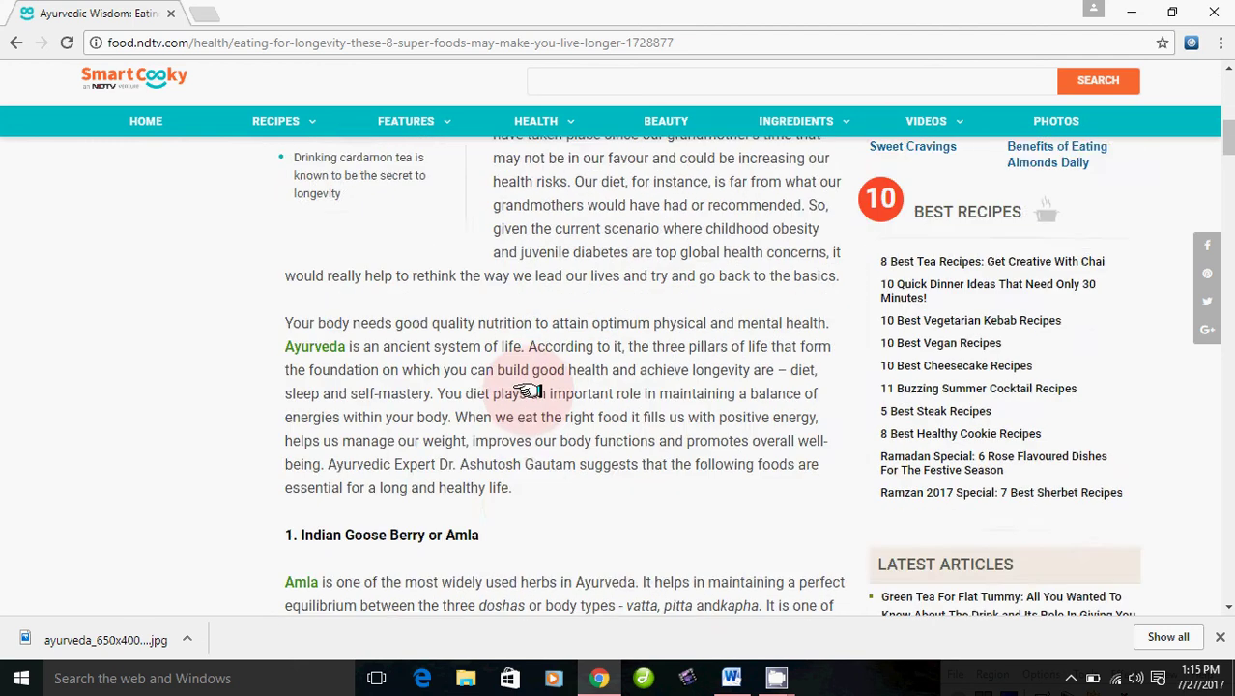
scroll(529, 390, "down", 7)
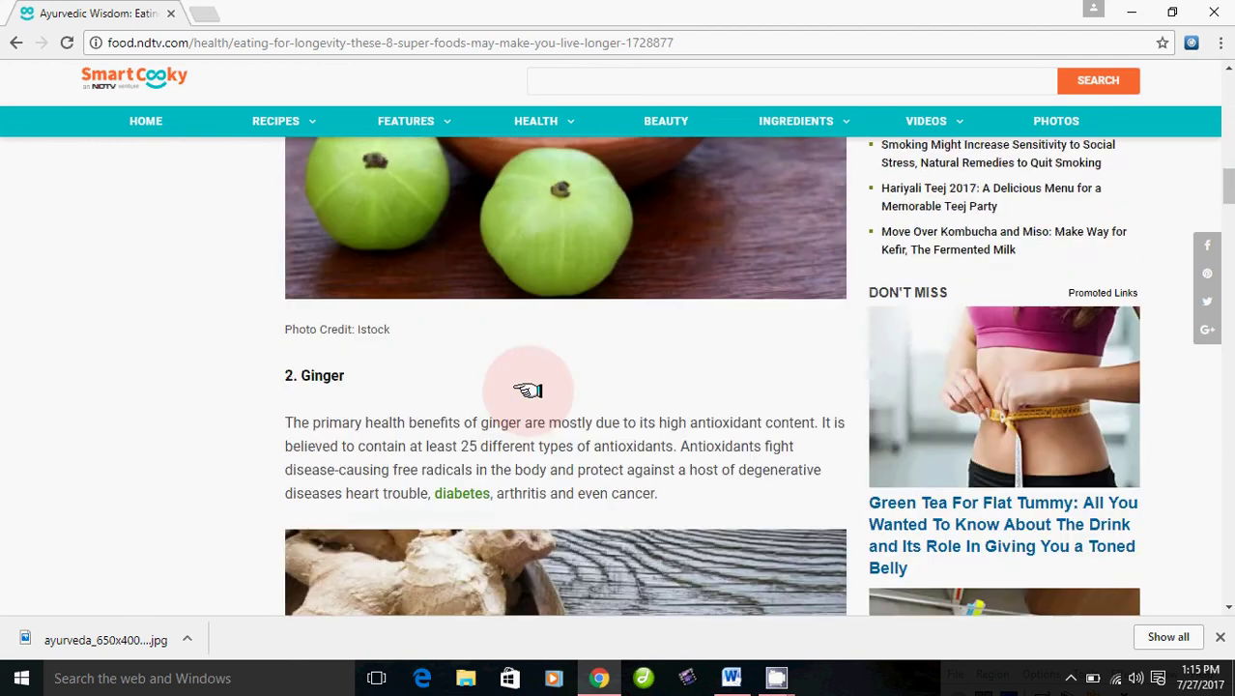
scroll(529, 390, "down", 10)
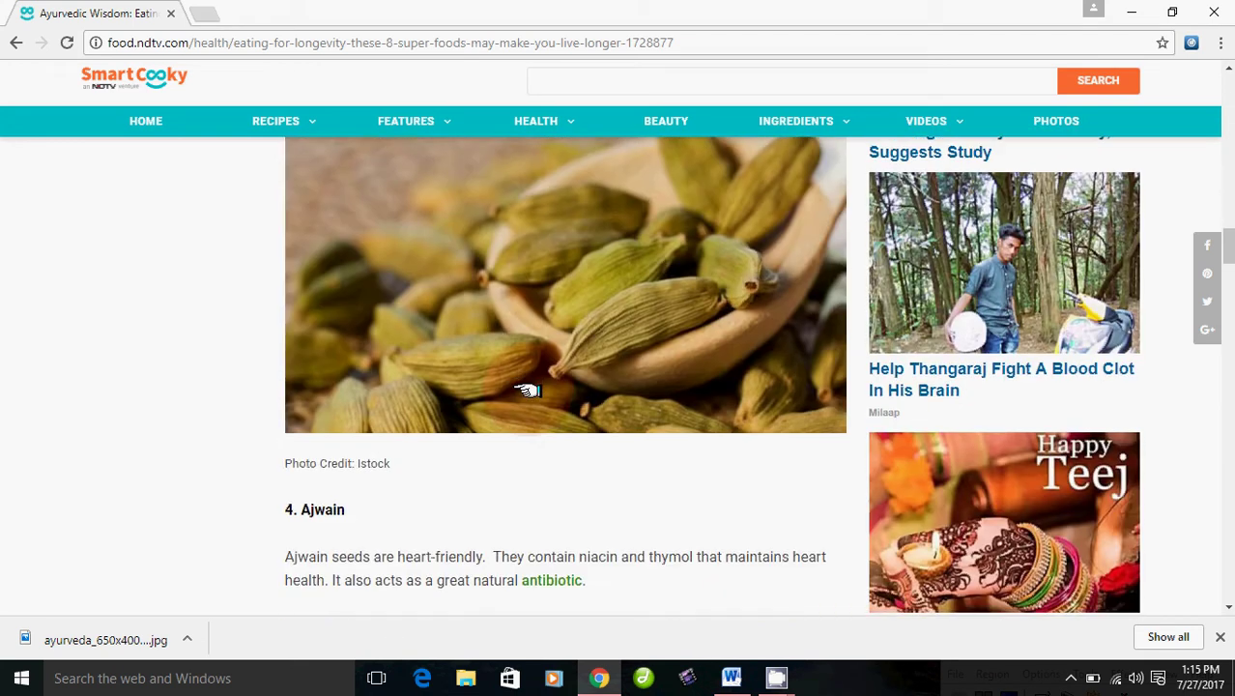
scroll(529, 389, "down", 10)
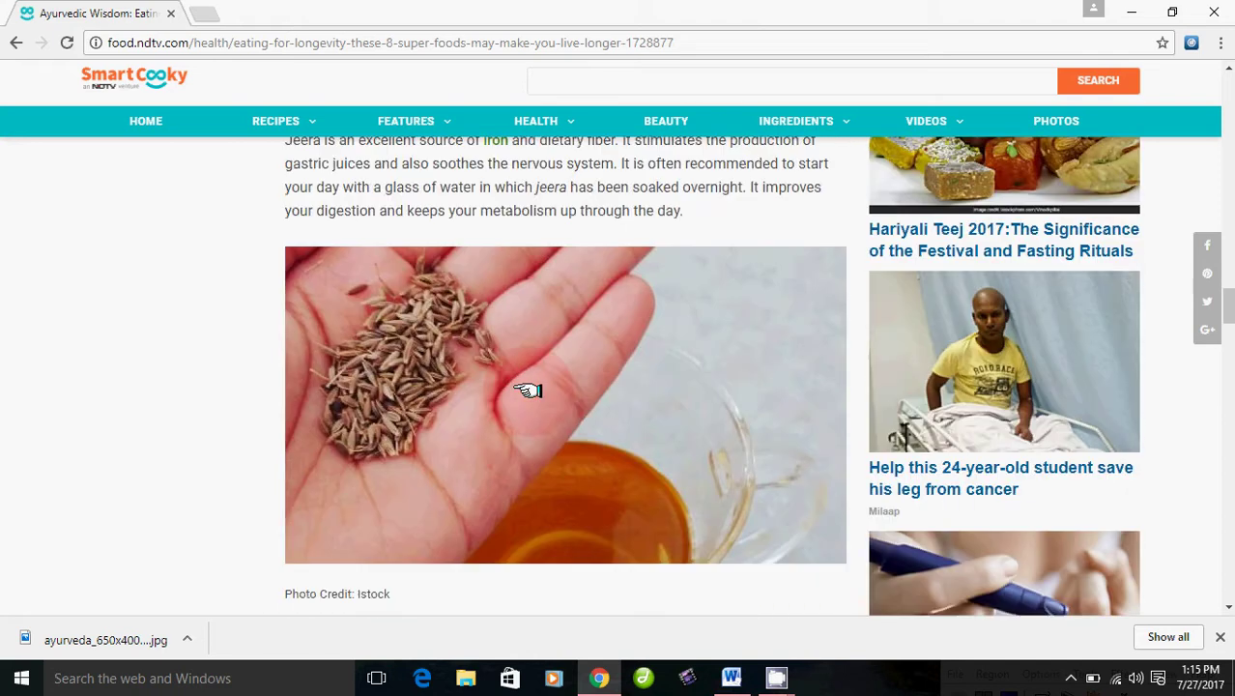
scroll(529, 390, "down", 4)
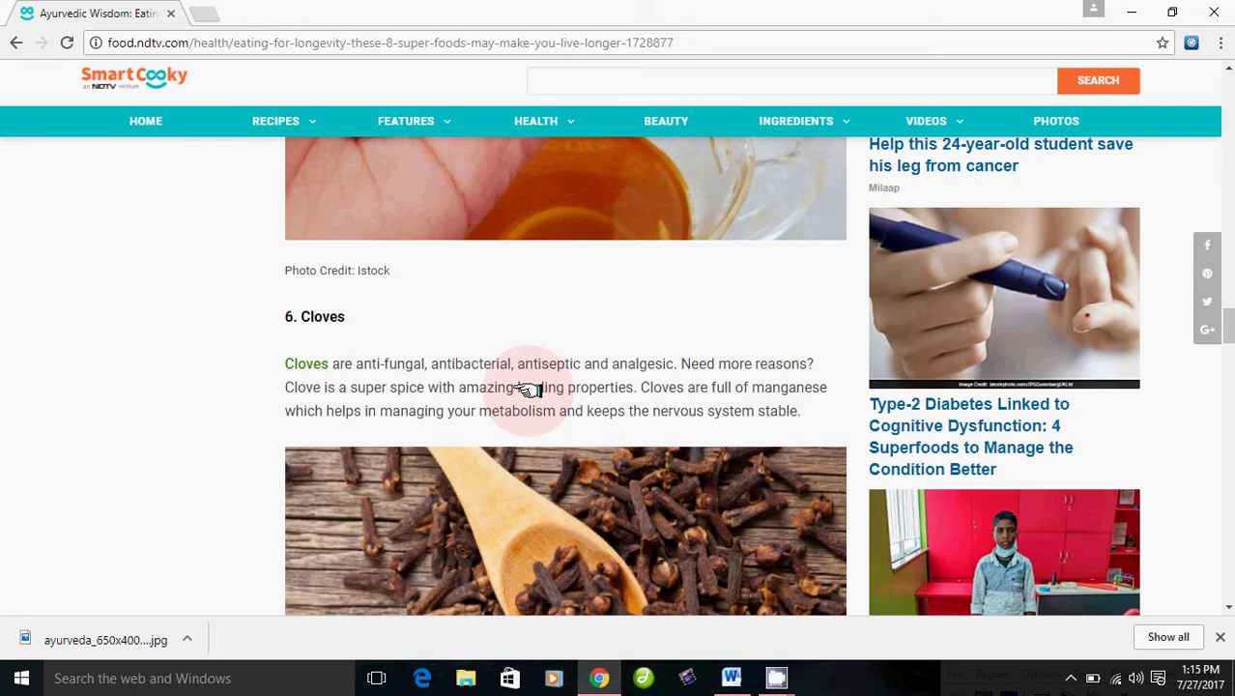
scroll(529, 389, "down", 7)
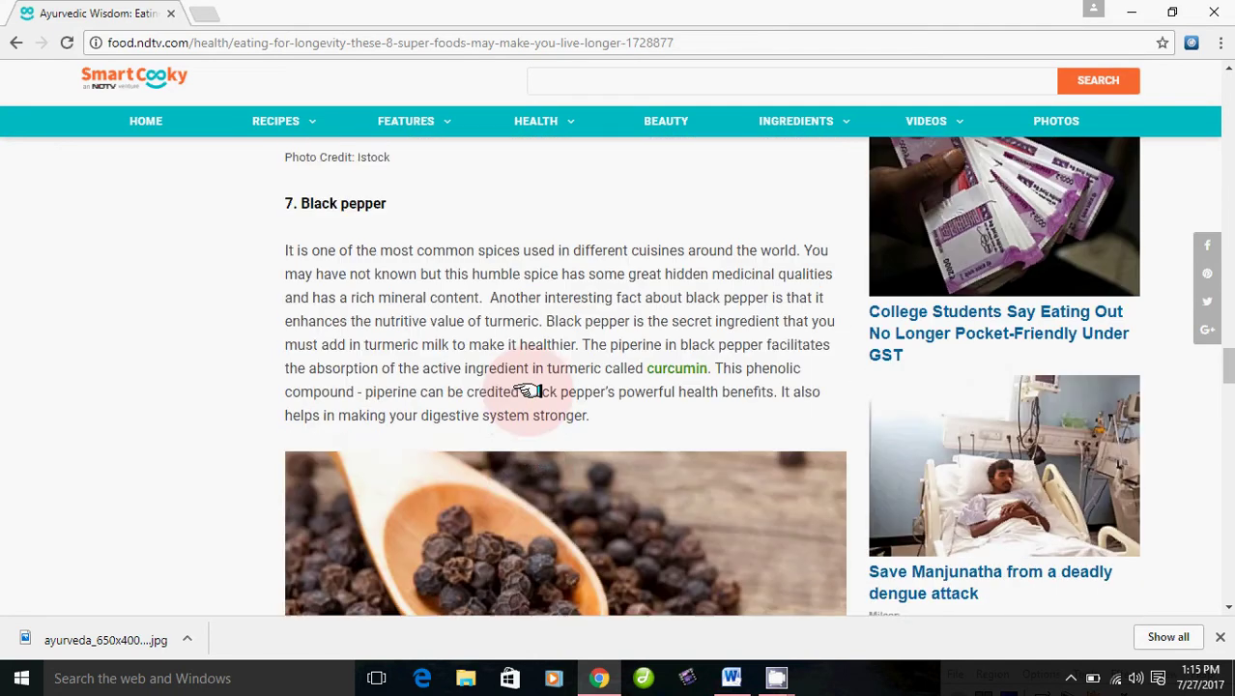
scroll(530, 389, "down", 4)
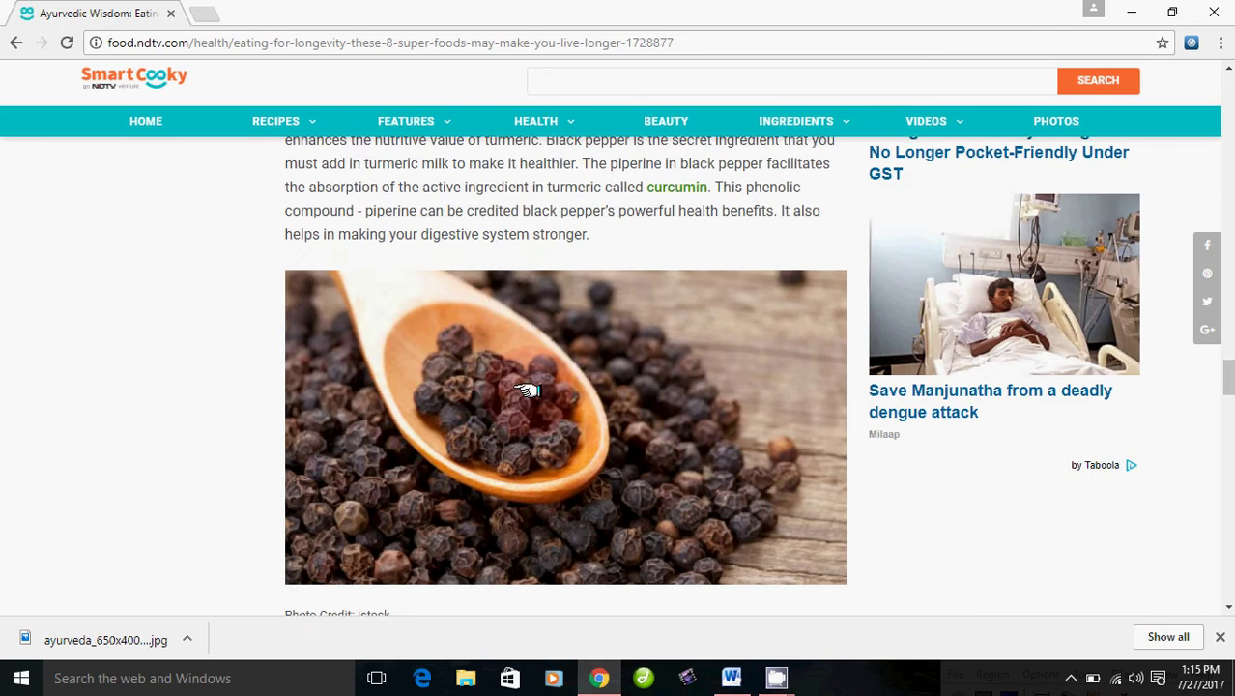
scroll(527, 389, "down", 6)
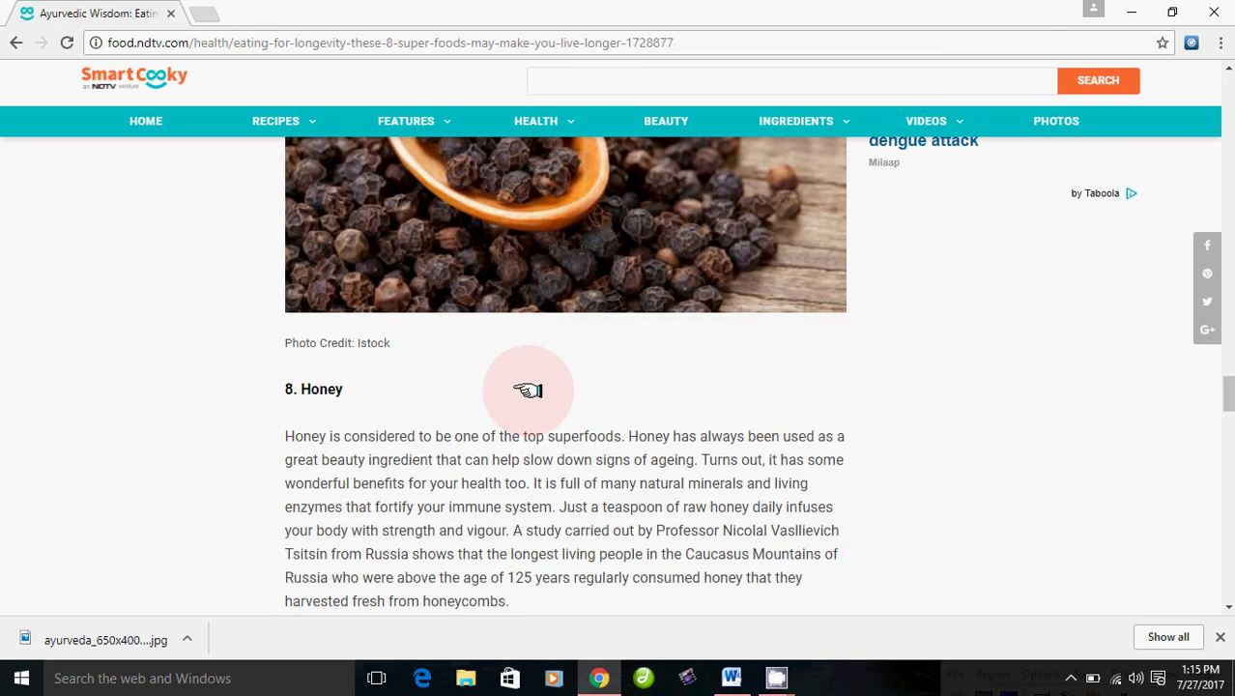
scroll(527, 389, "down", 6)
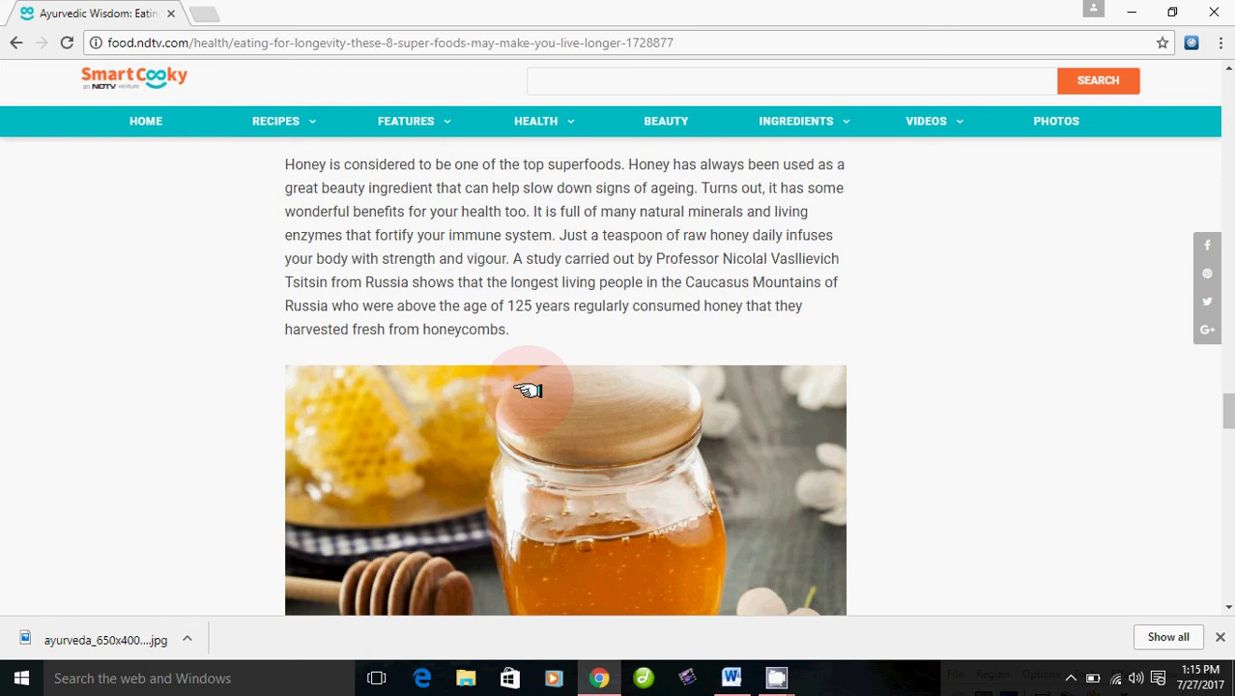
scroll(527, 389, "down", 7)
Return to the top of the article at its Ayurvedic Wisdom title.
scroll(528, 389, "up", 3)
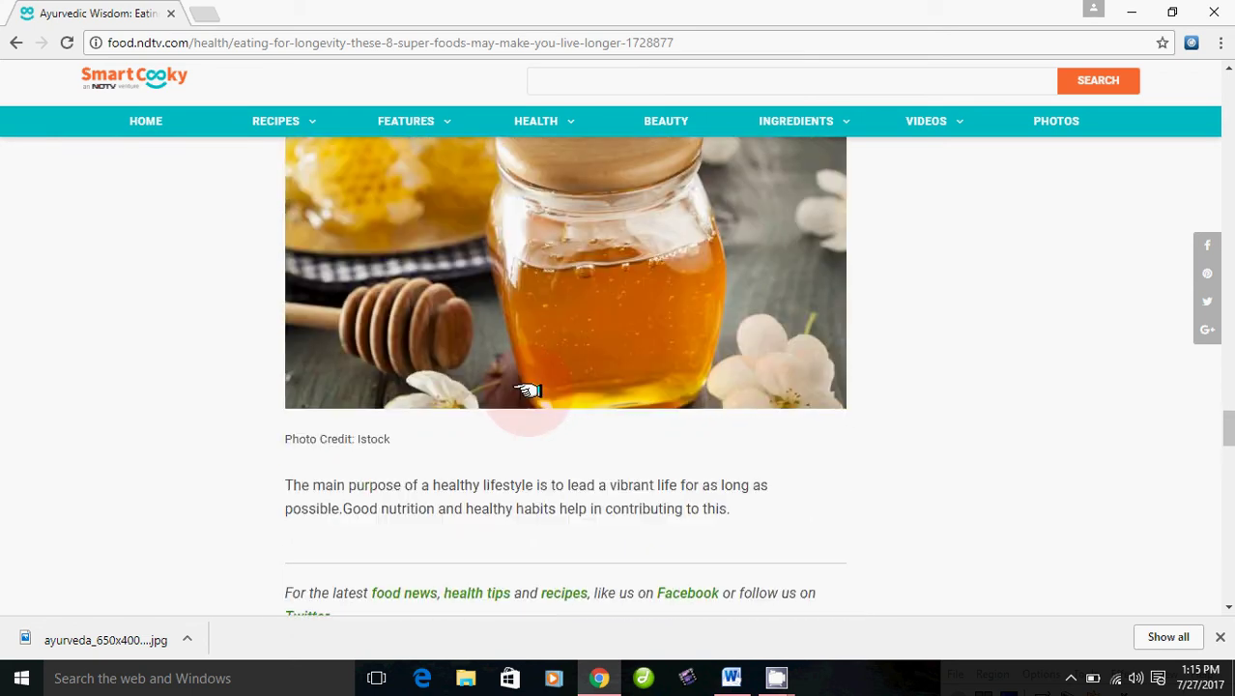
scroll(527, 389, "up", 8)
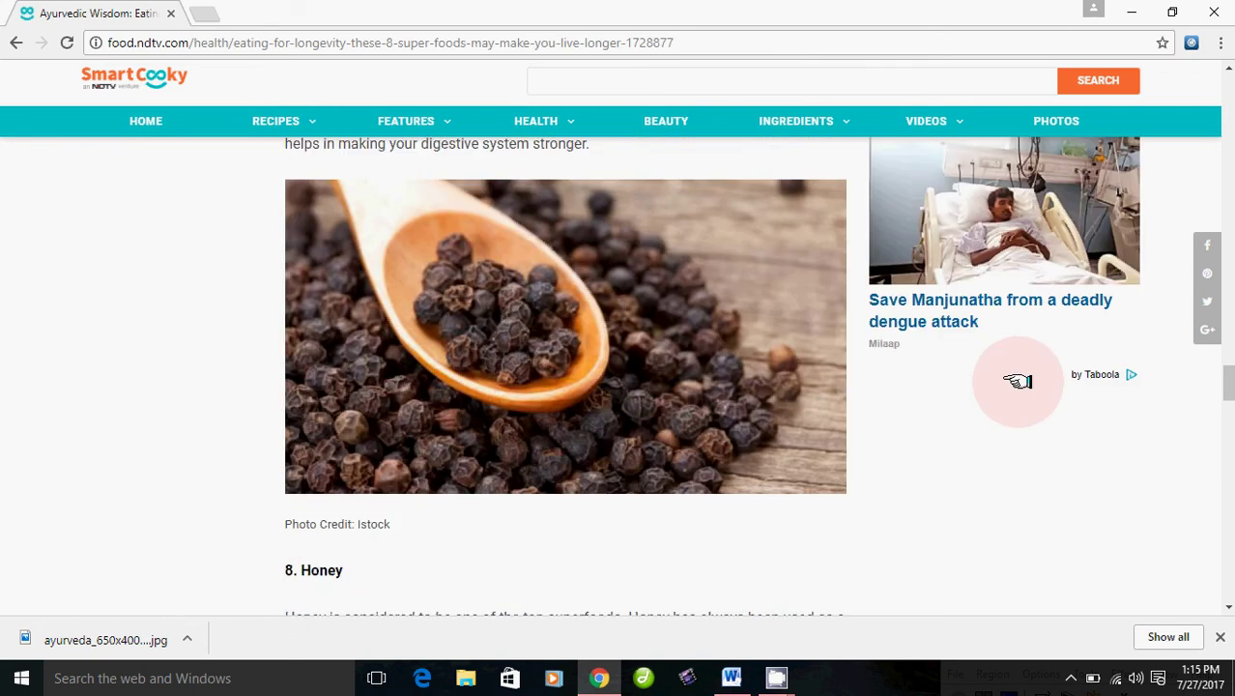
left_click_drag(1223, 379, 1227, 82)
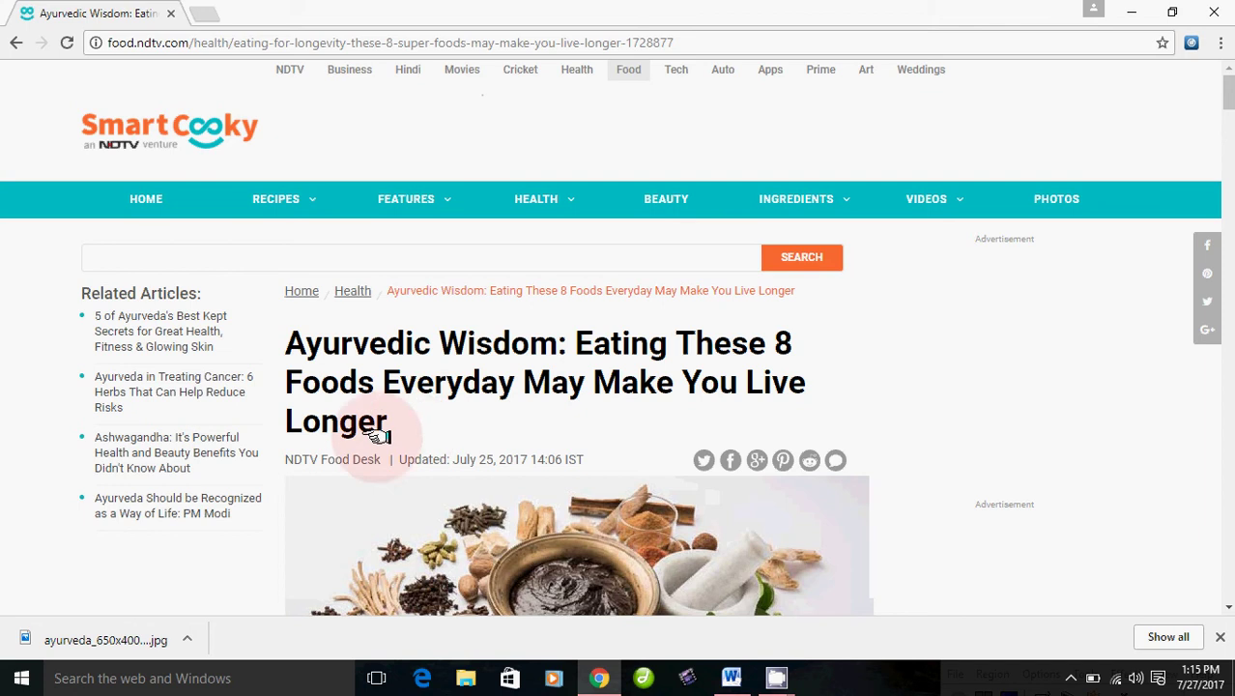
scroll(454, 454, "down", 5)
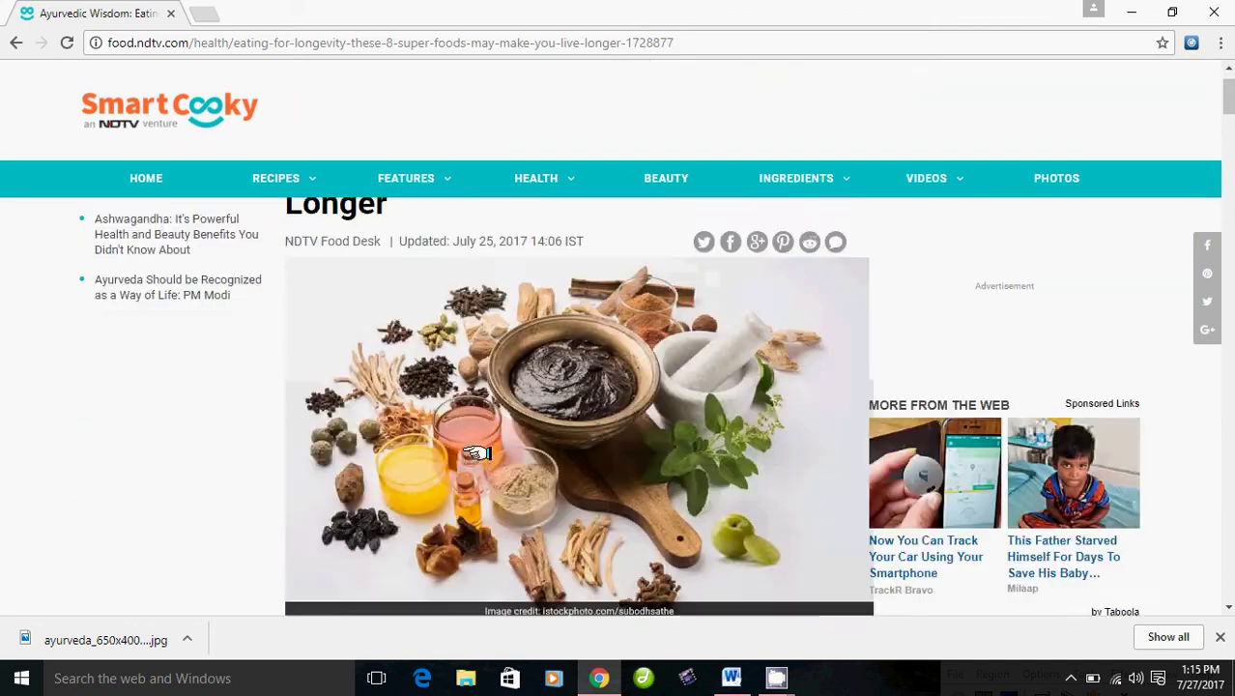
scroll(476, 454, "down", 8)
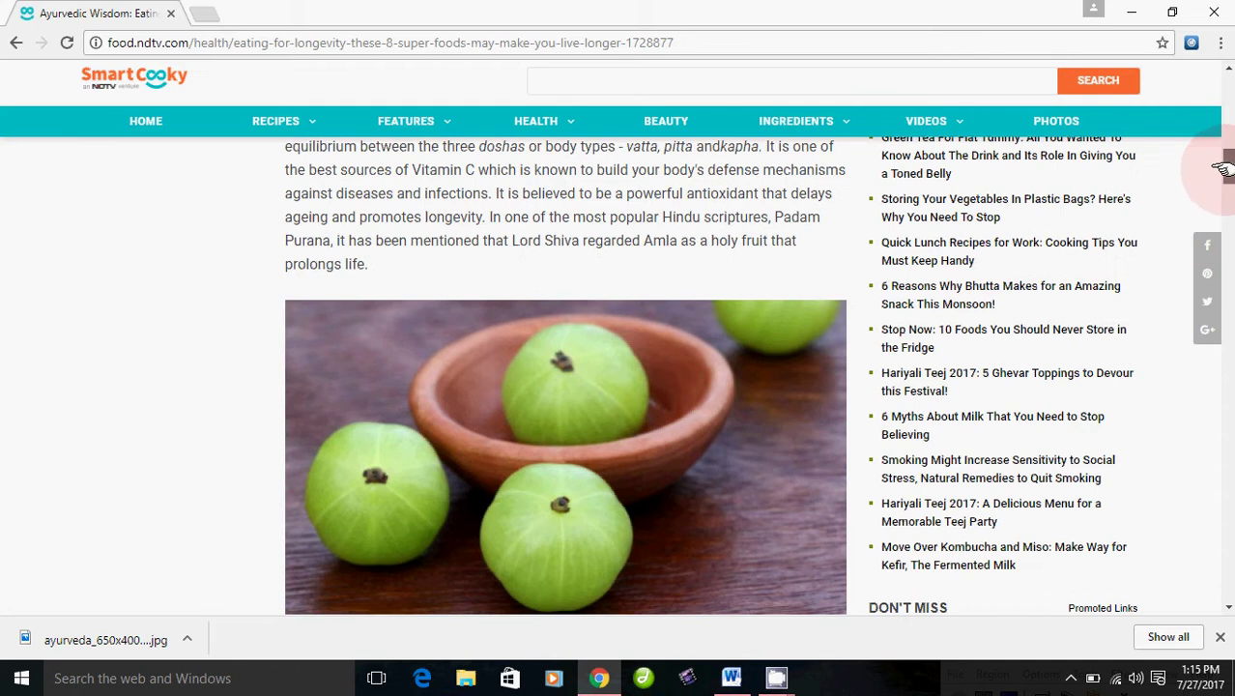
scroll(1223, 135, "up", 1)
left_click(1223, 107)
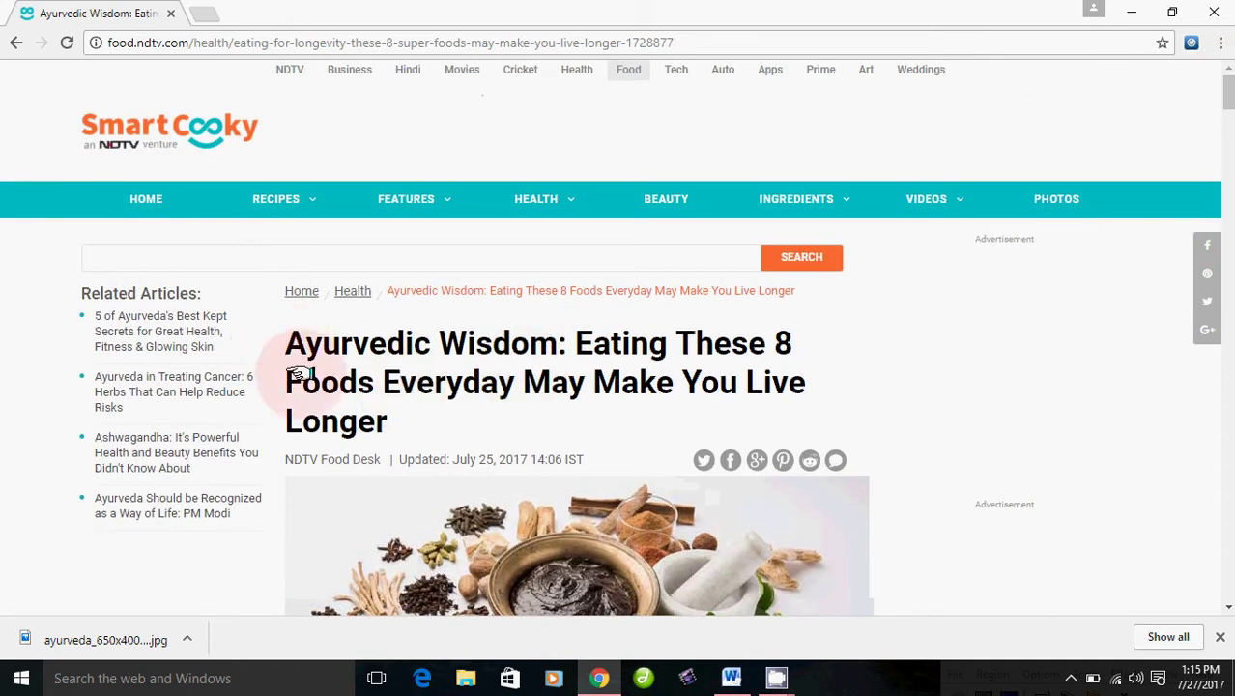
Copy the NDTV article headline and switch back to Document1 in Word.
left_click_drag(286, 343, 392, 421)
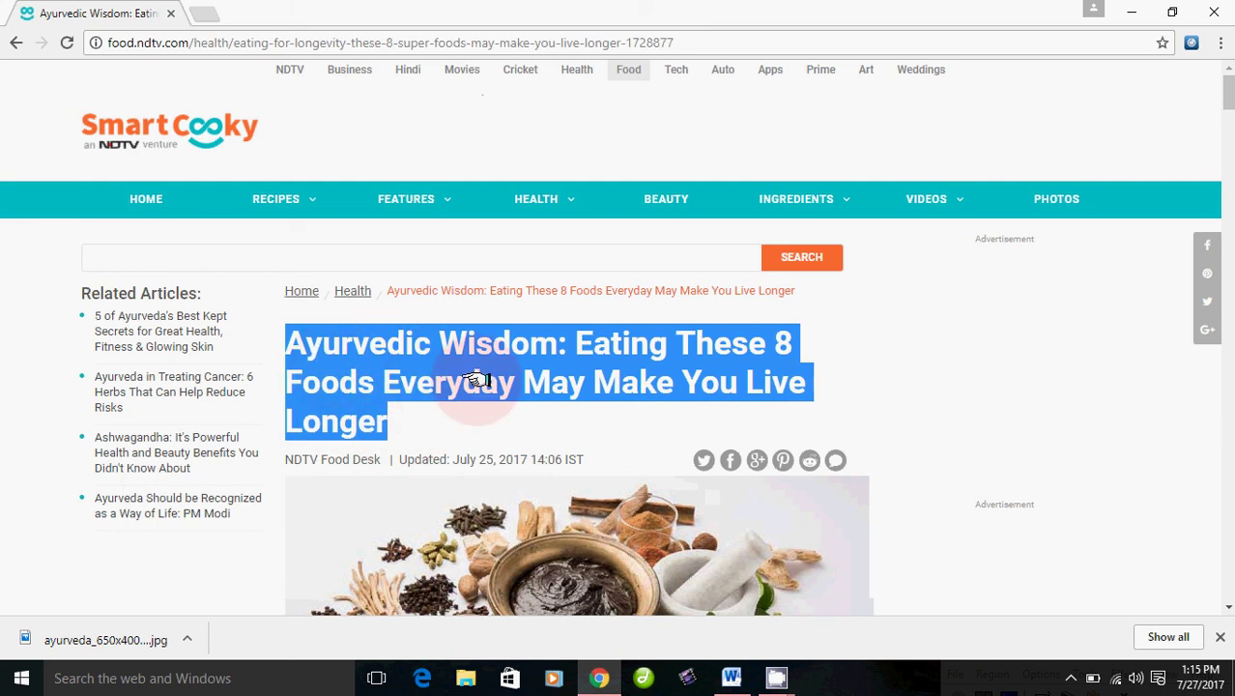
right_click(343, 376)
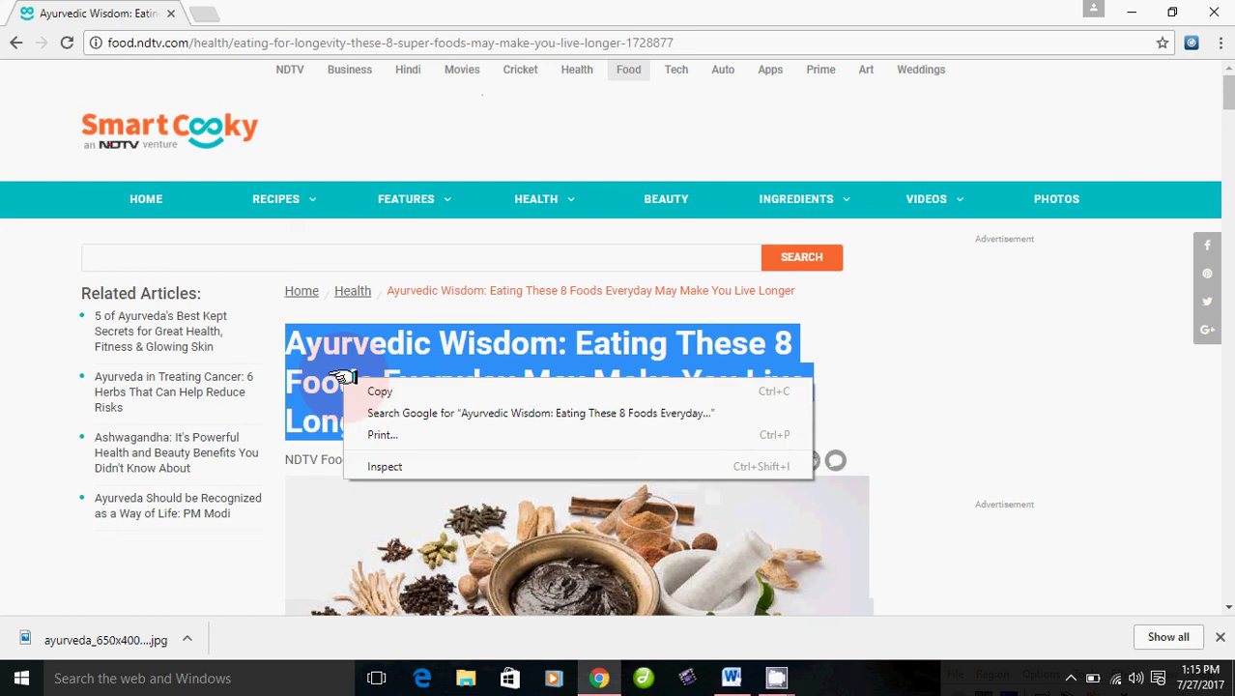
left_click(378, 393)
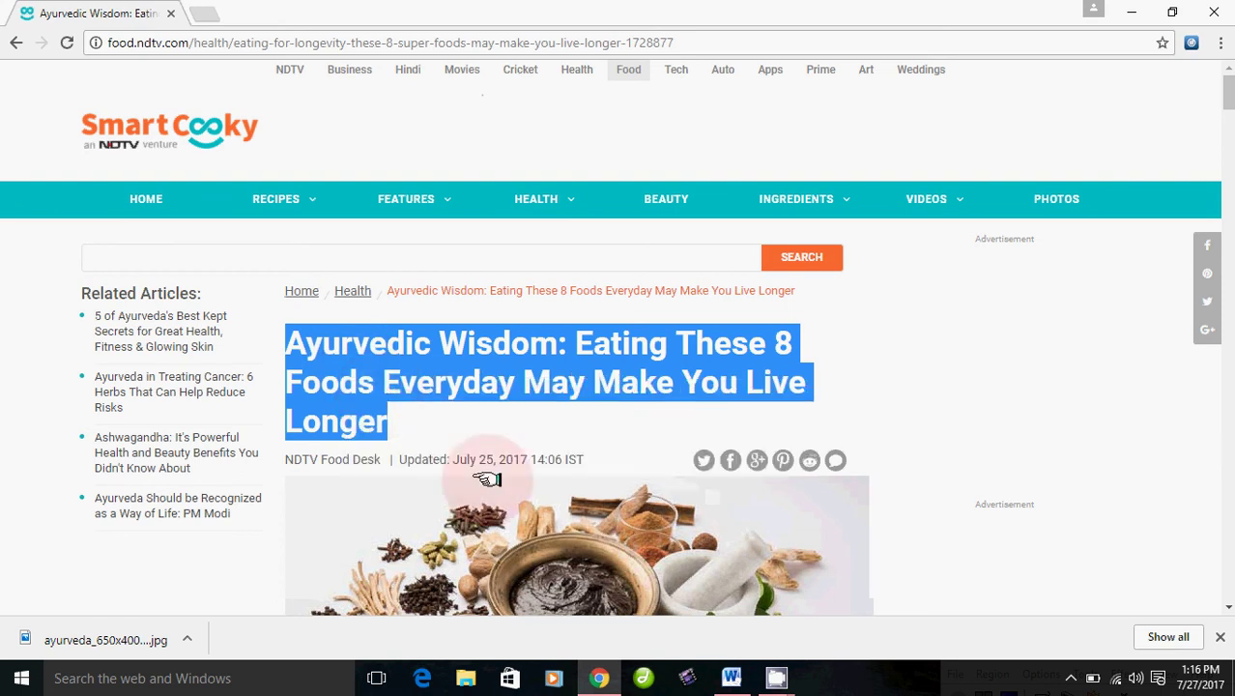
left_click(732, 677)
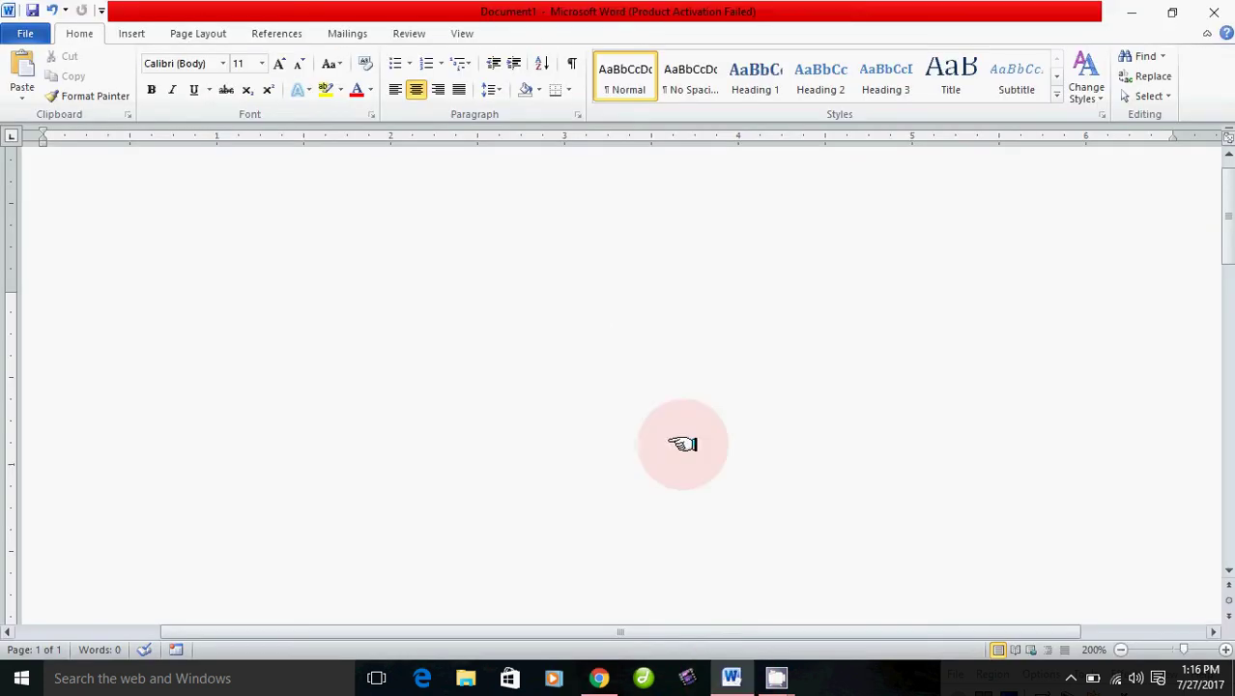
Paste the headline with original formatting and try Normal, No Spacing, Heading 1 and Heading 2 styles.
right_click(589, 301)
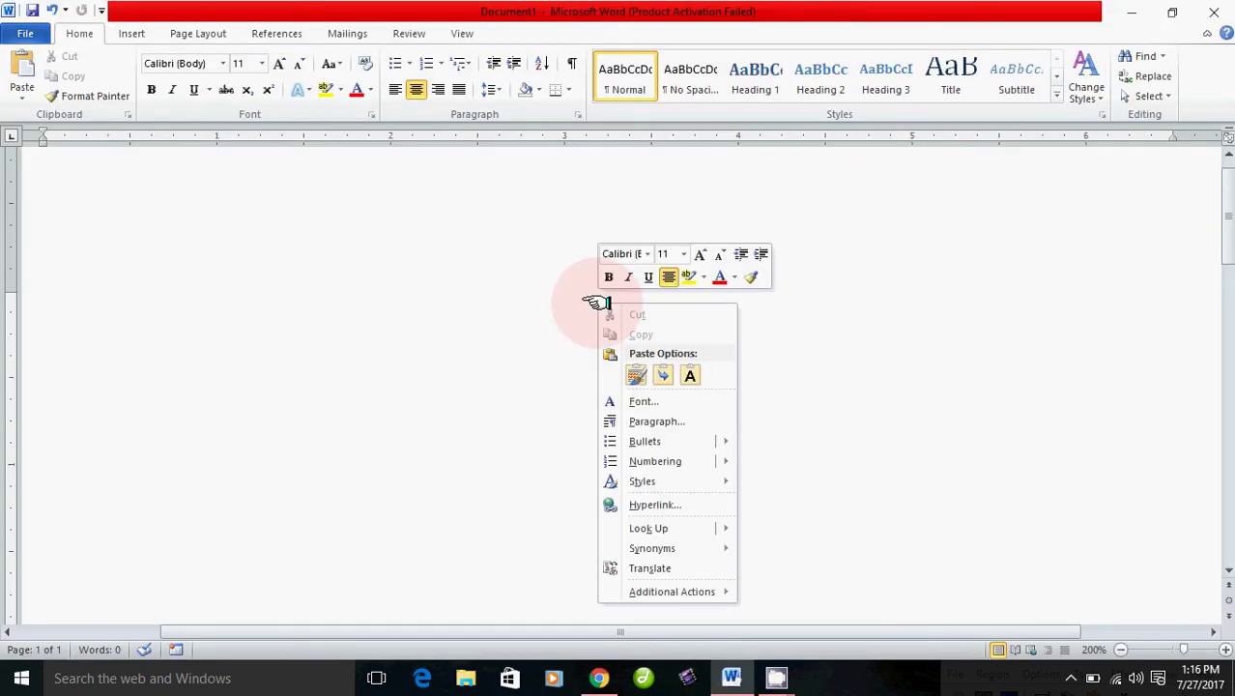
left_click(637, 376)
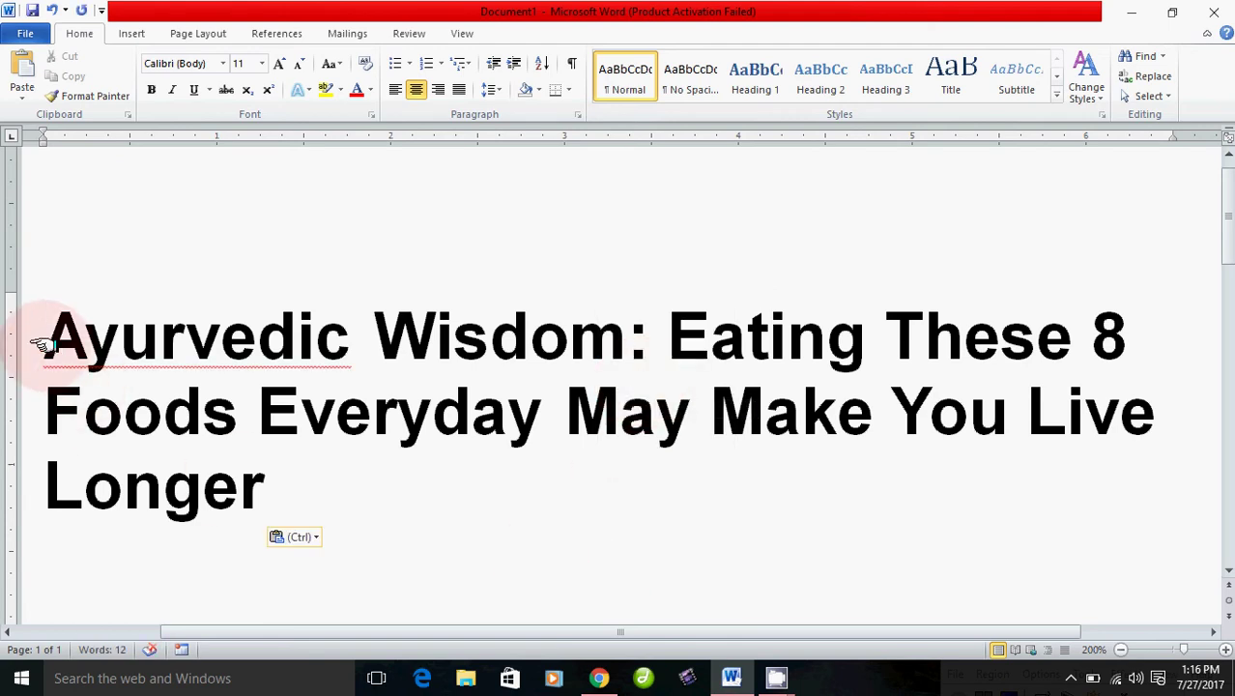
left_click_drag(39, 343, 284, 492)
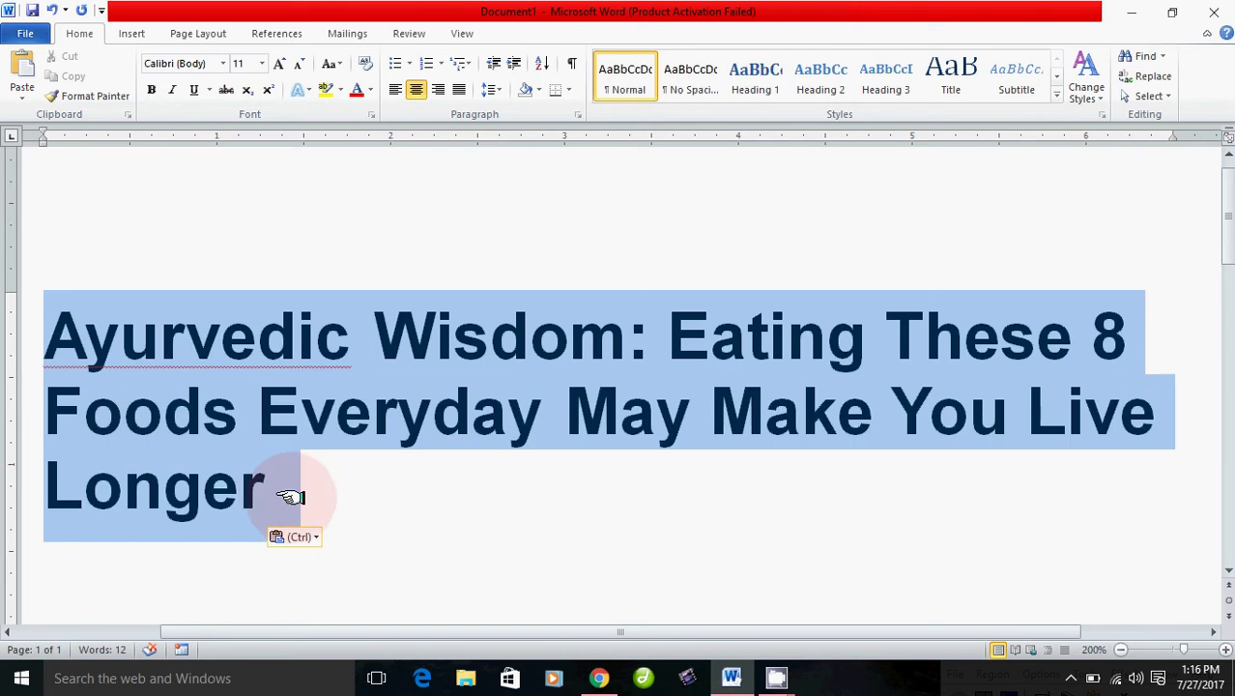
left_click(623, 69)
left_click(700, 77)
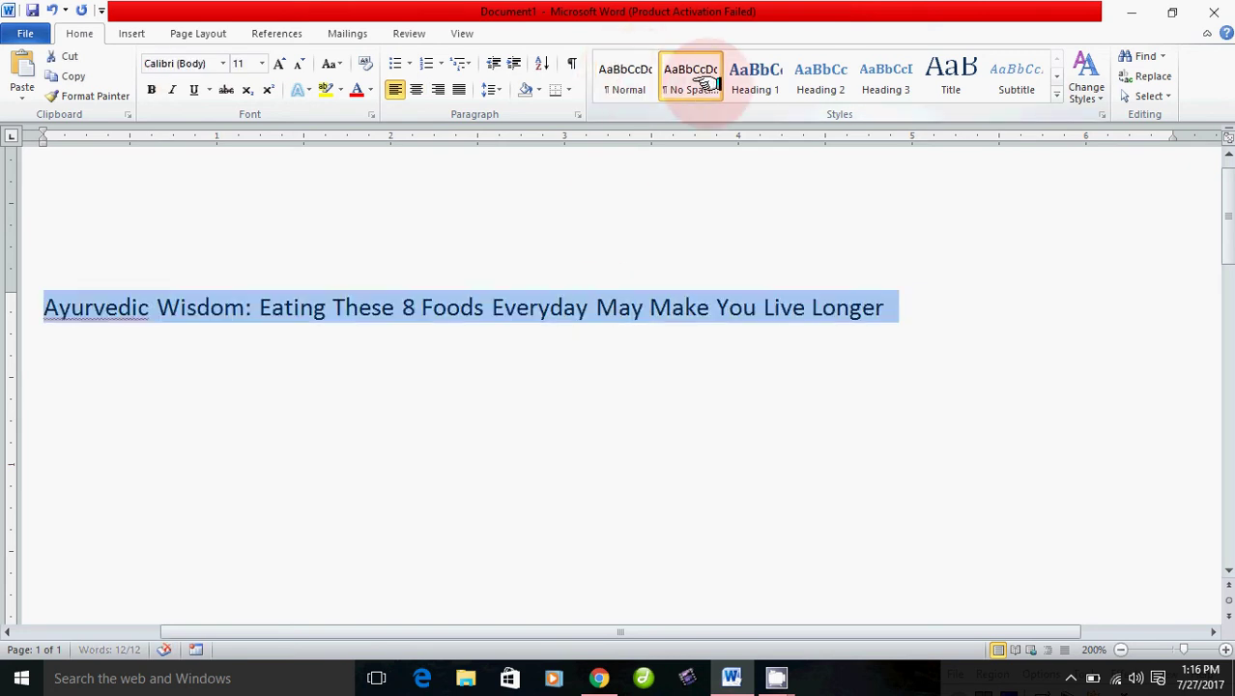
left_click(750, 73)
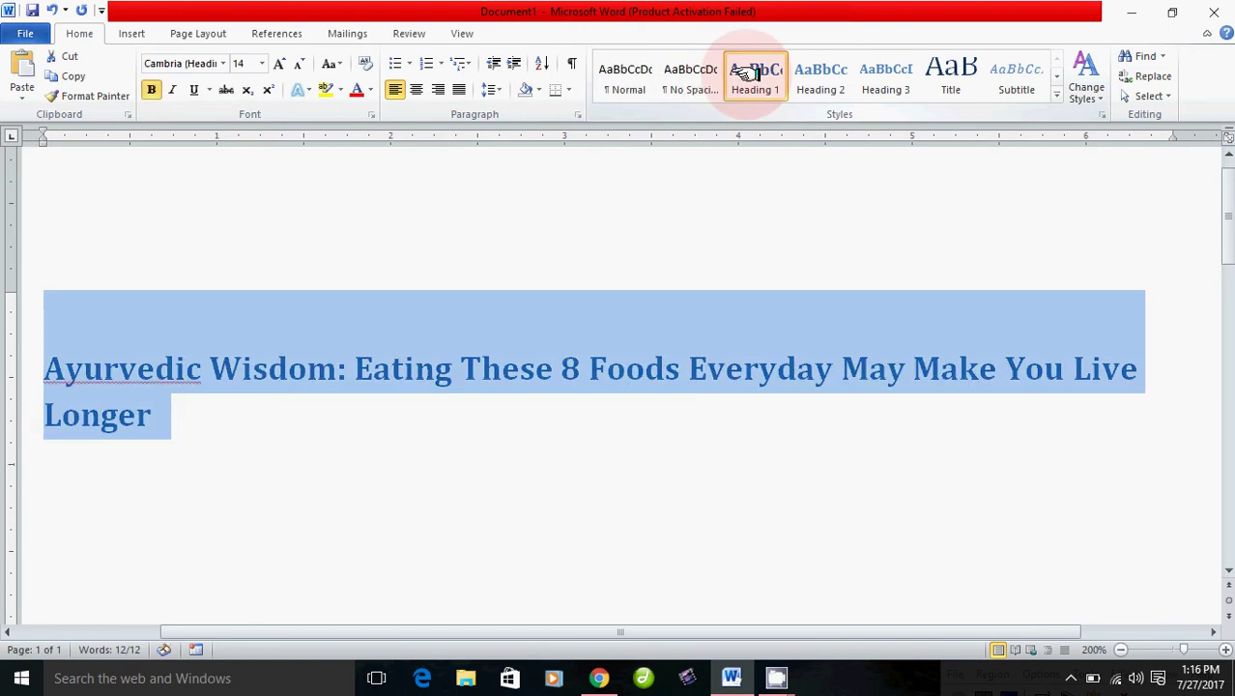
left_click(797, 76)
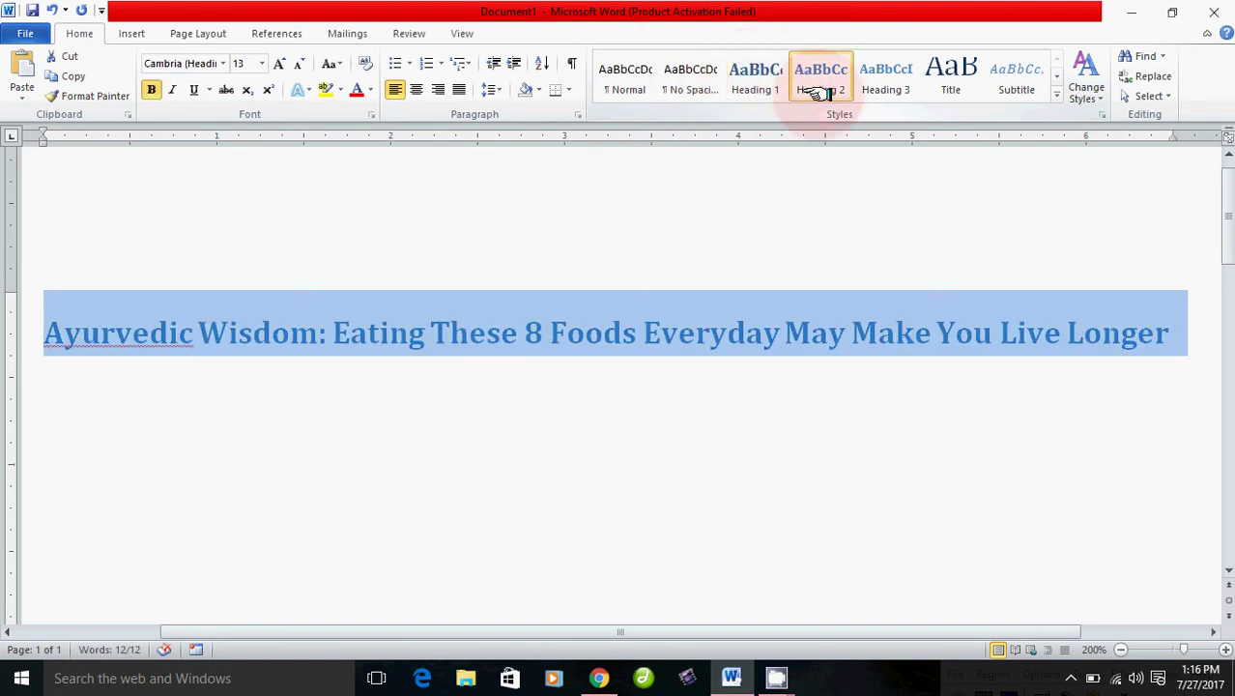
Underline the headline line.
left_click(764, 378)
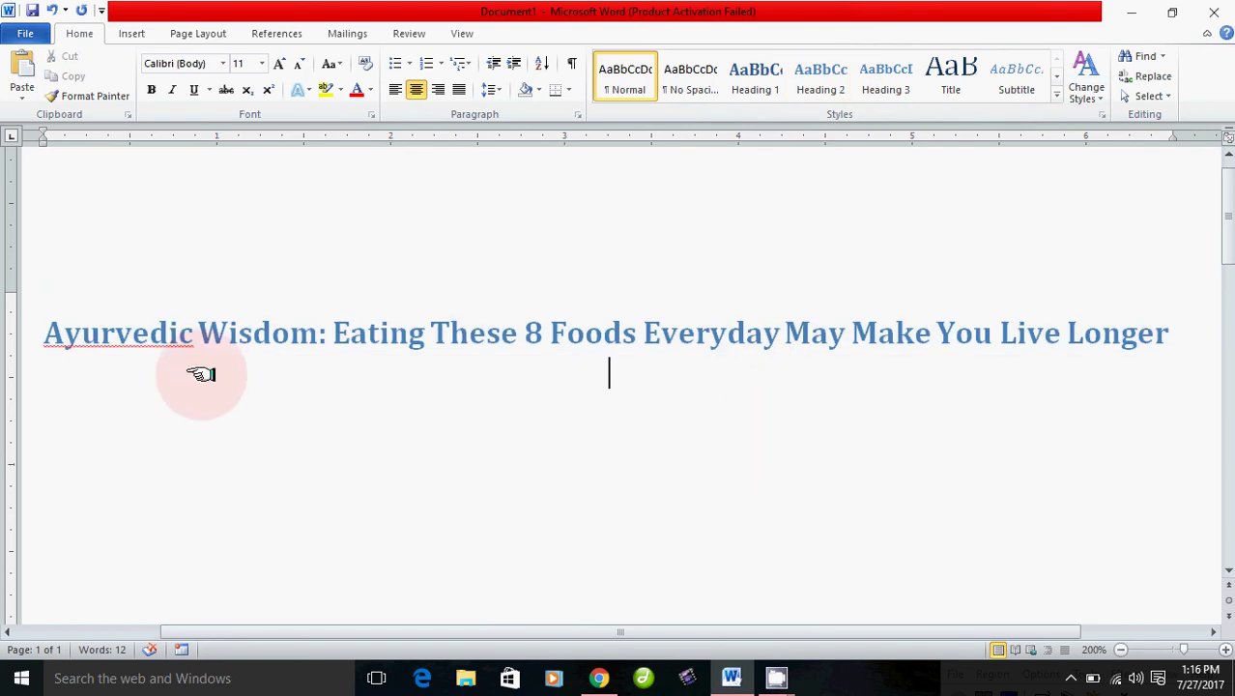
left_click_drag(44, 338, 979, 366)
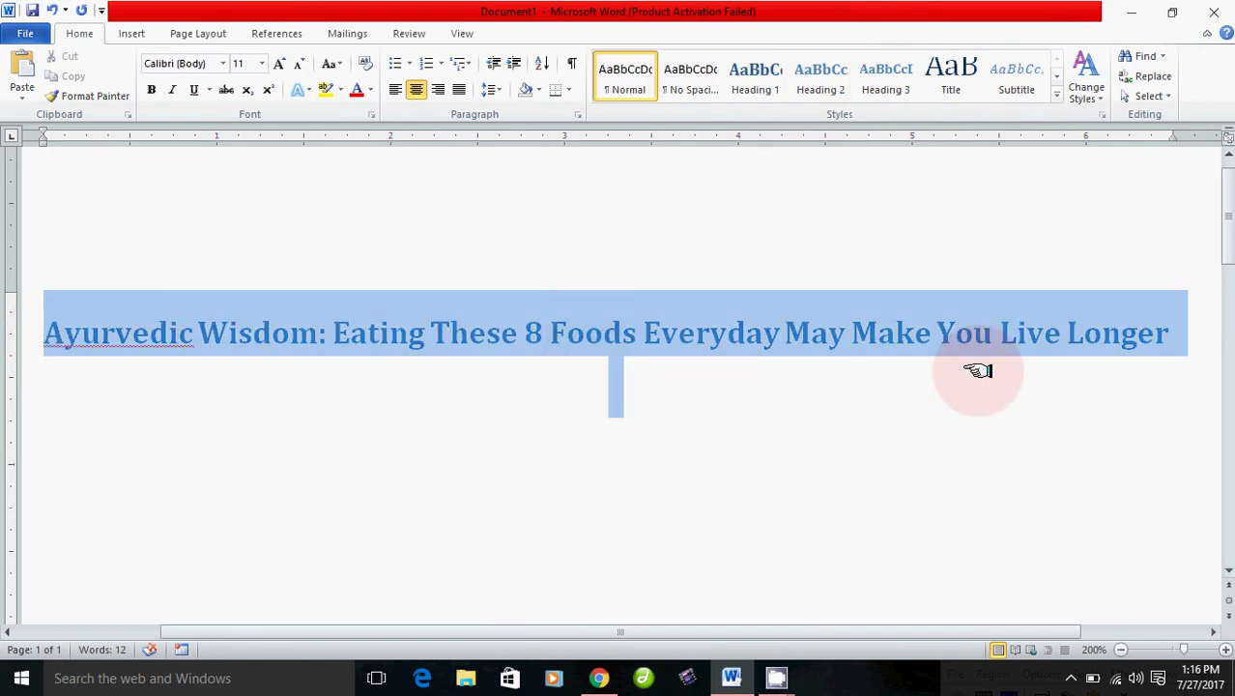
left_click(197, 89)
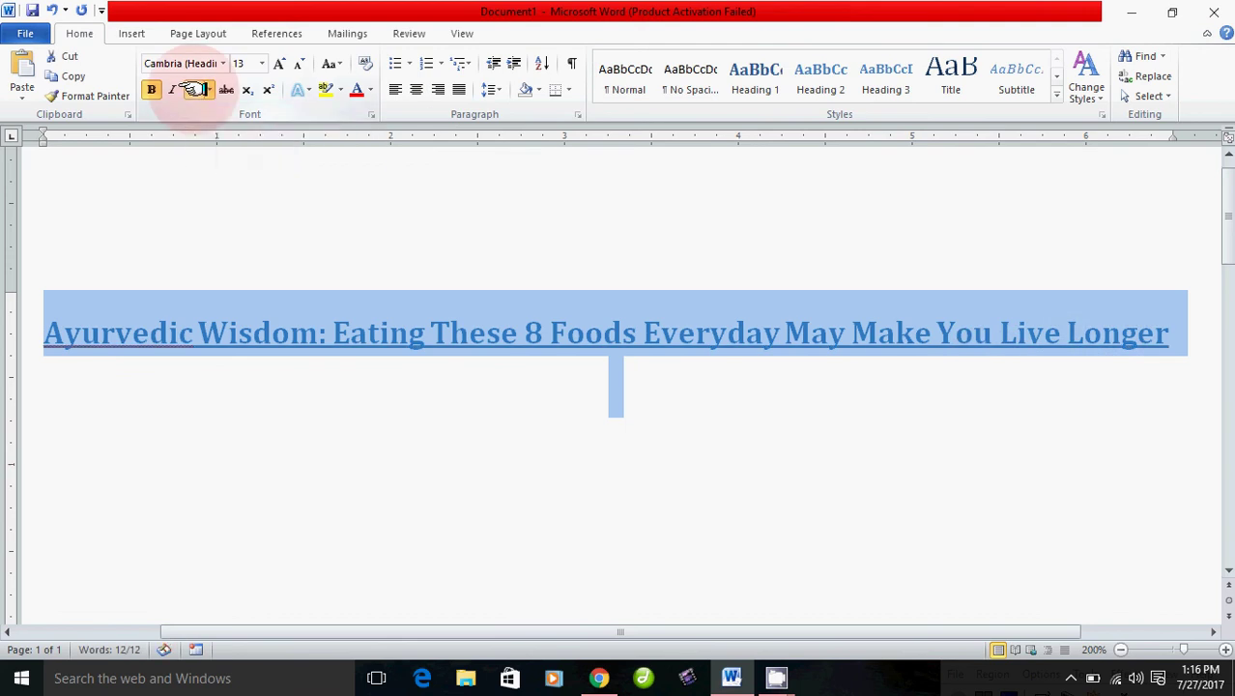
left_click(377, 547)
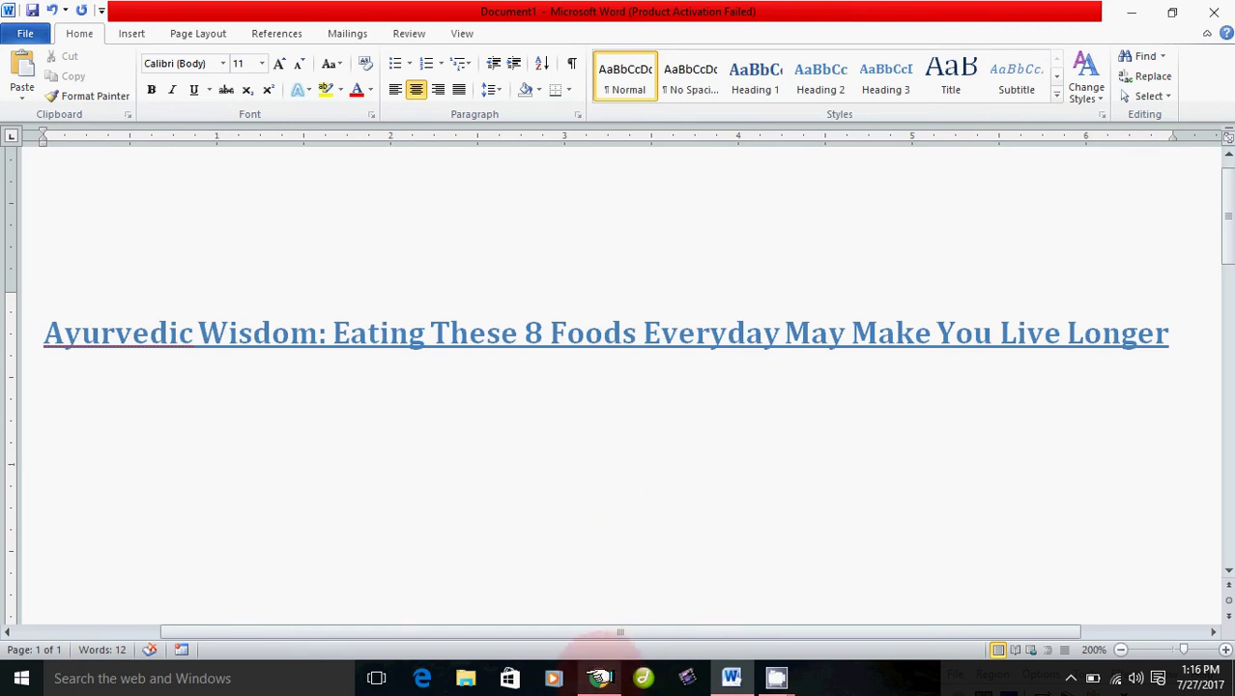
mouse_move(599, 677)
left_click(556, 618)
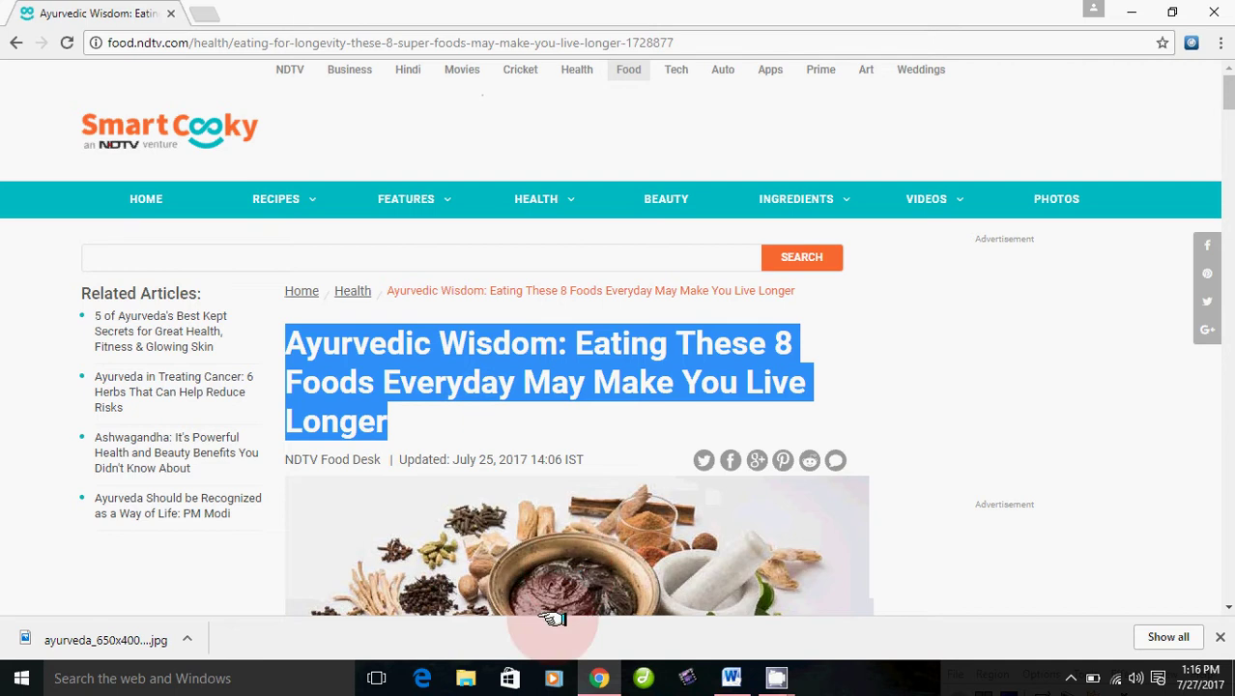
scroll(579, 386, "down", 4)
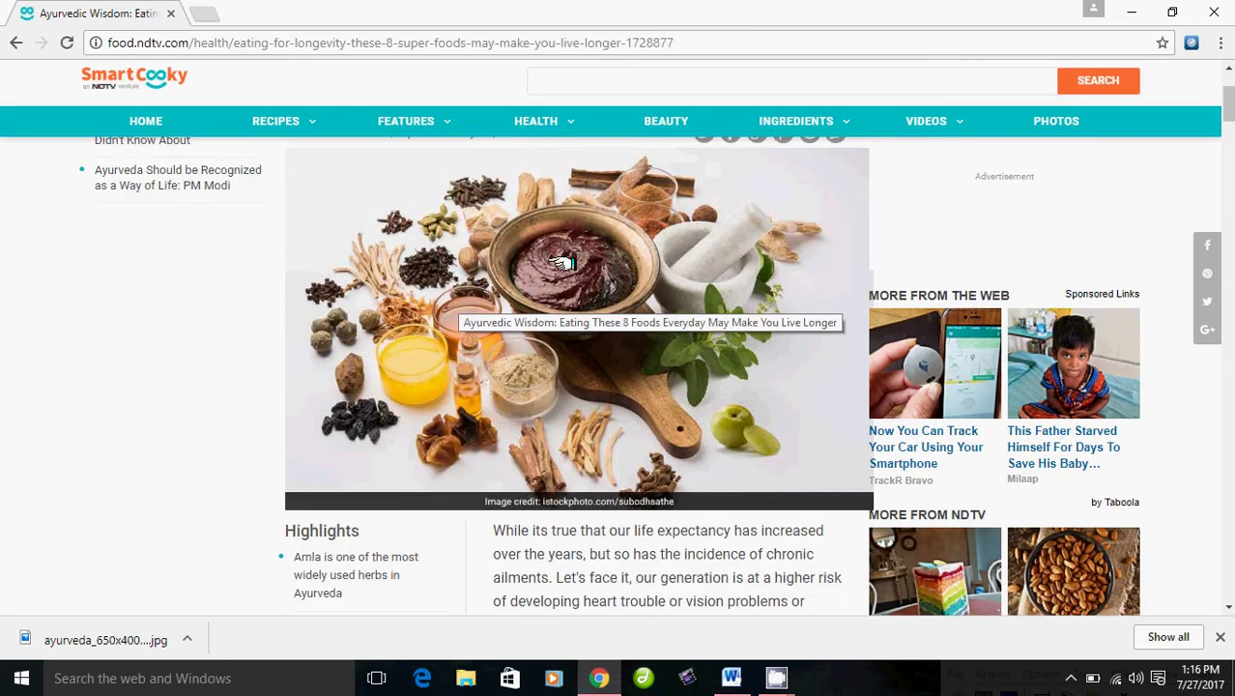
right_click(422, 275)
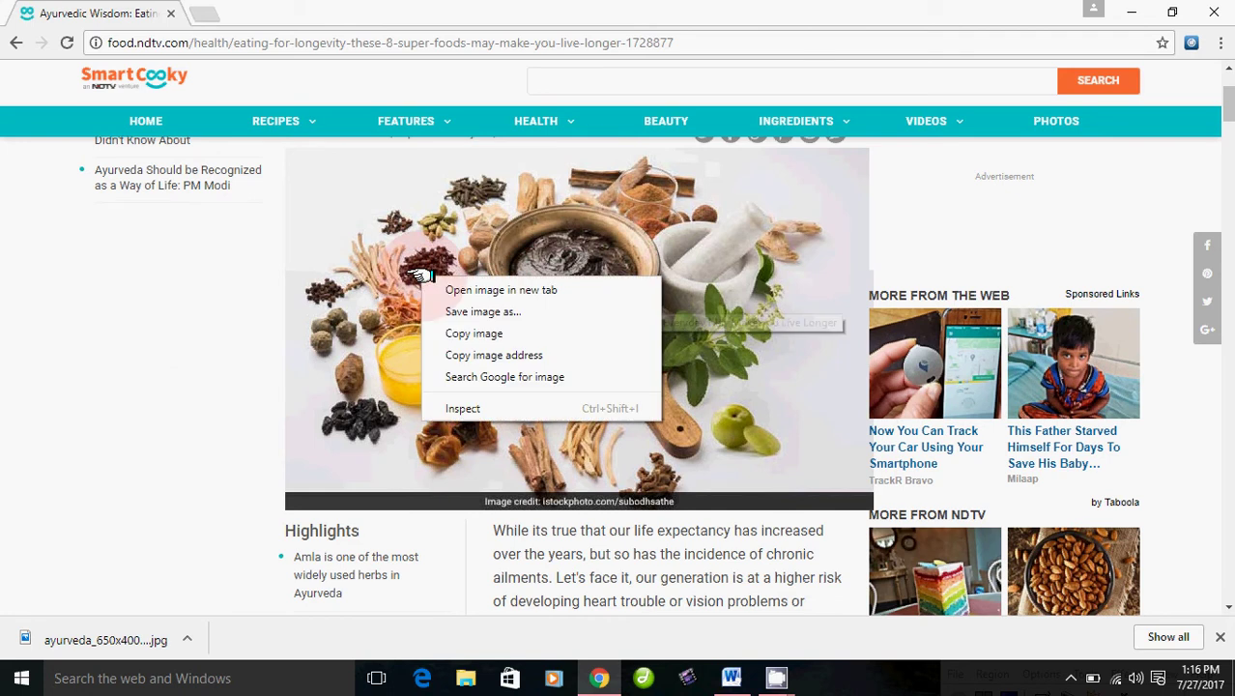
right_click(338, 229)
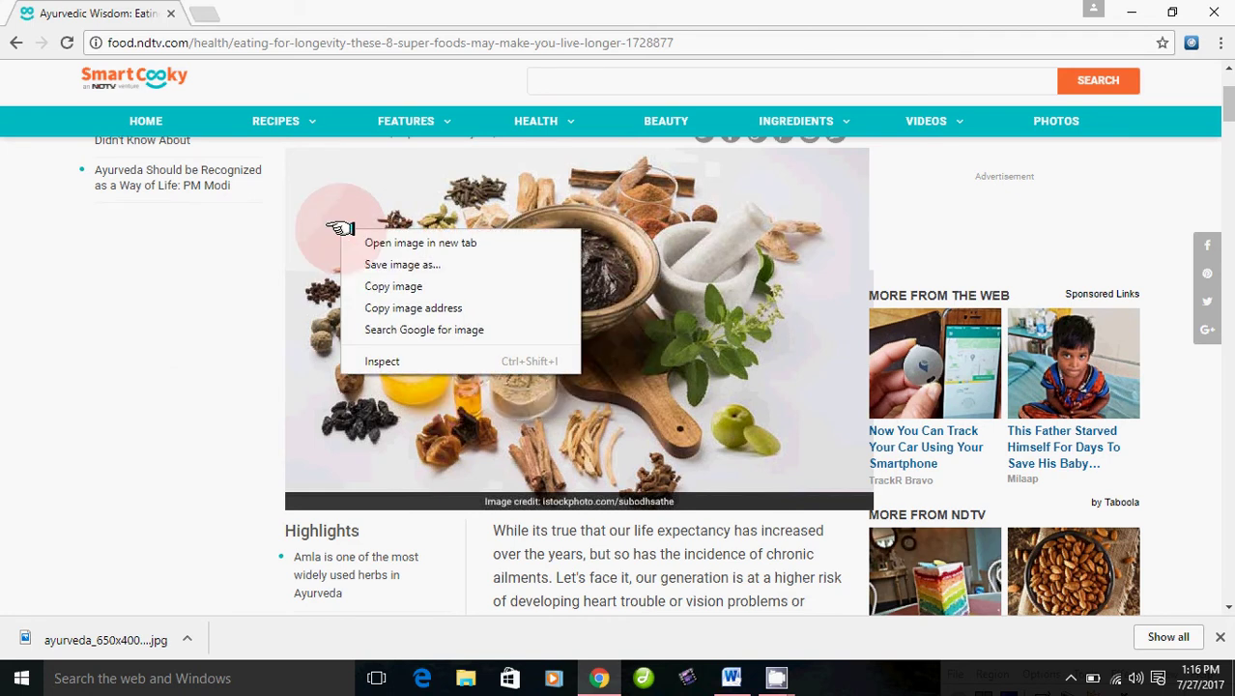
left_click(415, 267)
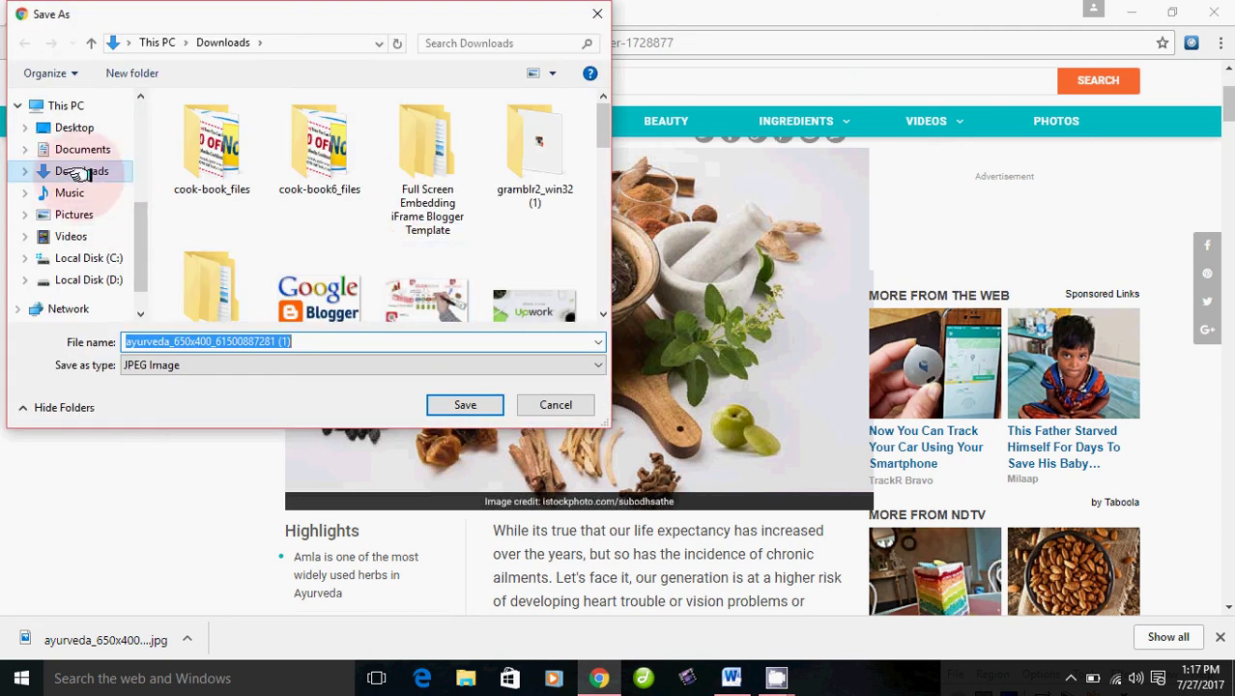
left_click(83, 173)
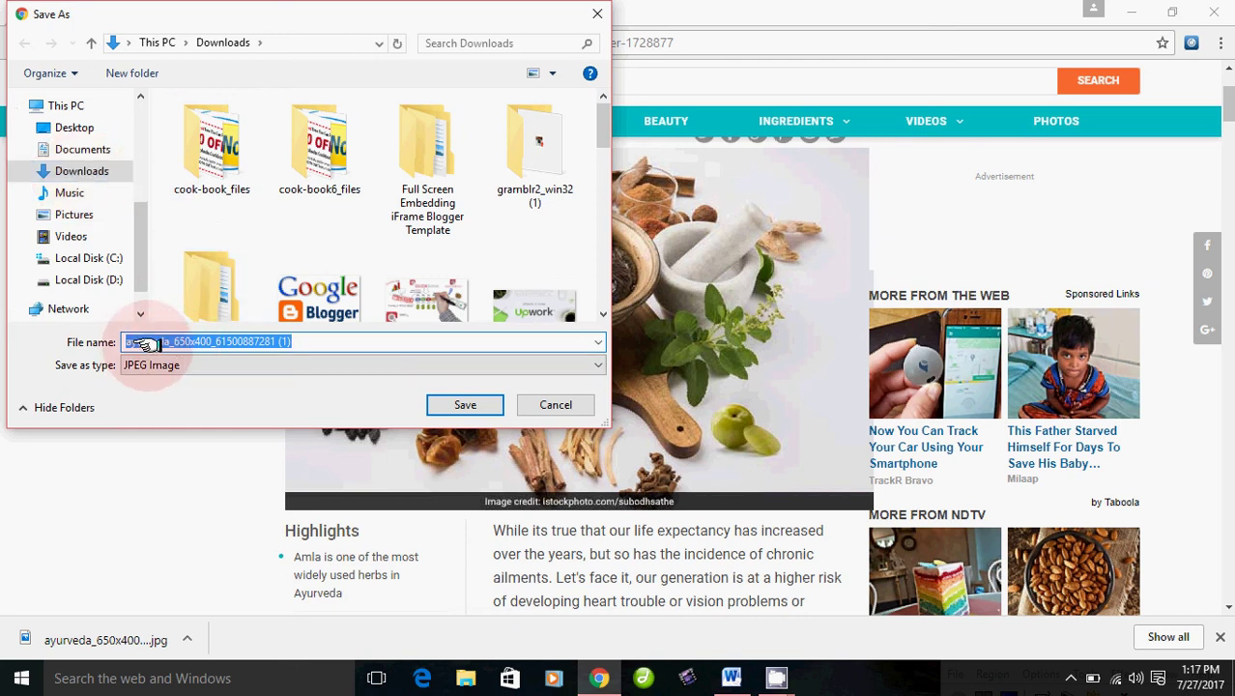
left_click(454, 404)
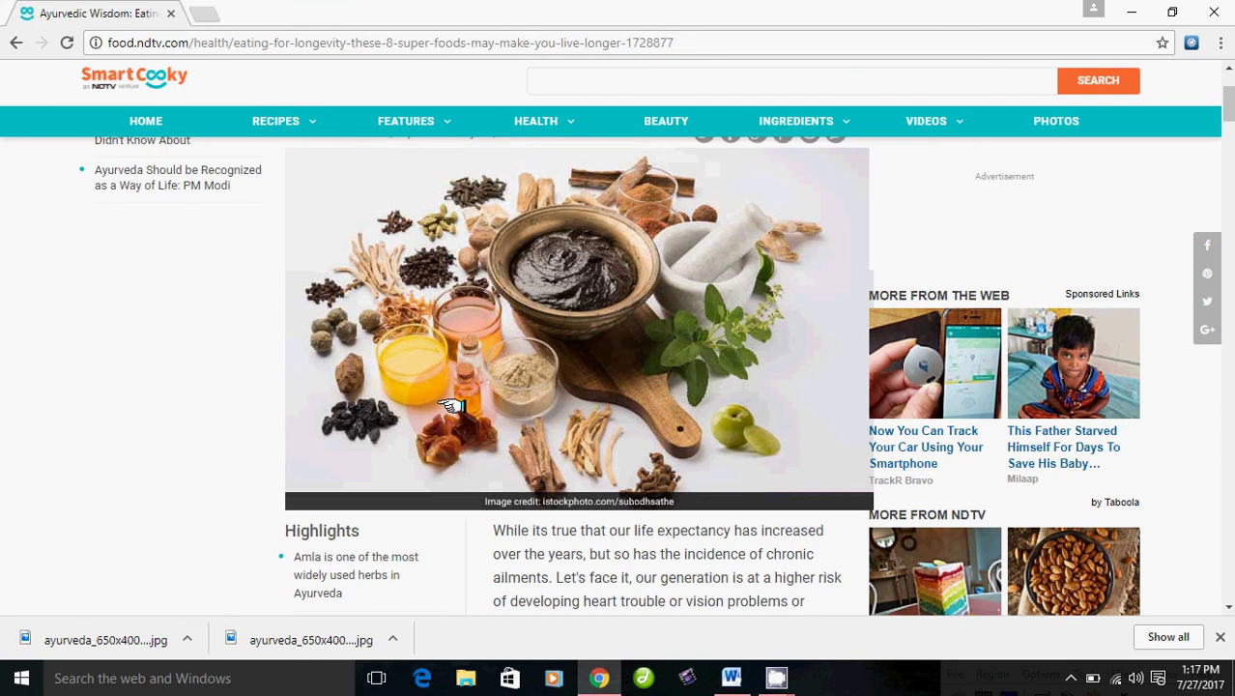
left_click(732, 677)
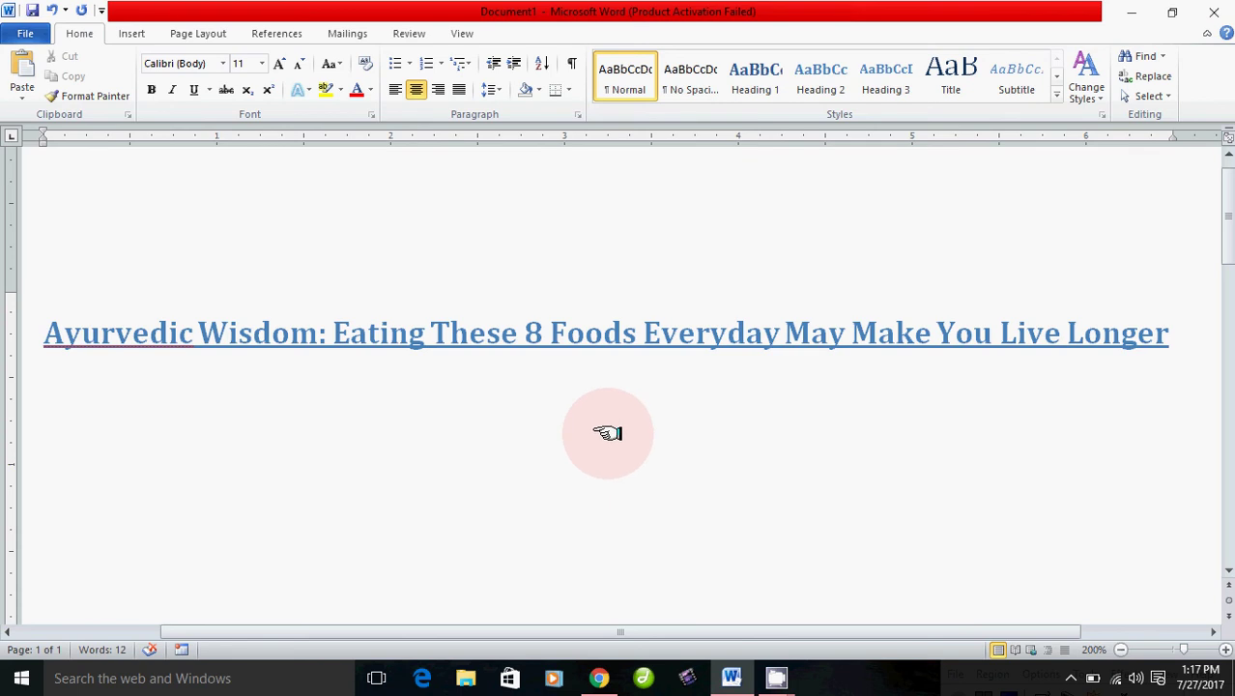
left_click(129, 31)
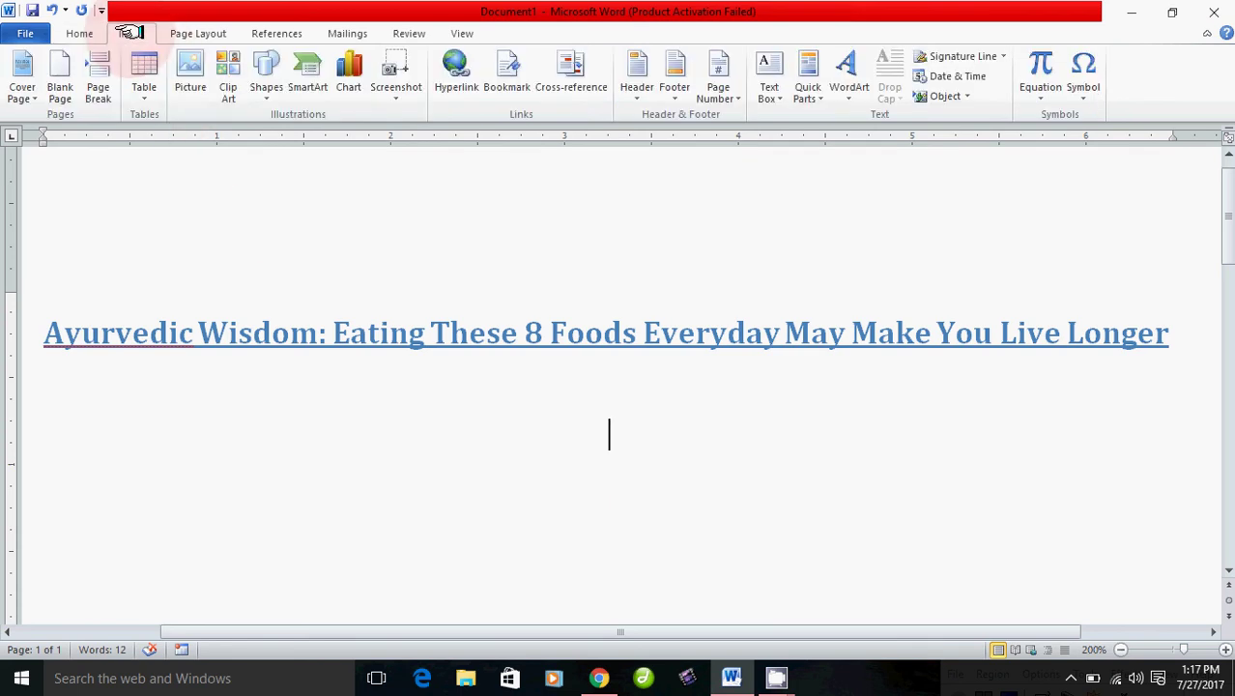
left_click(190, 67)
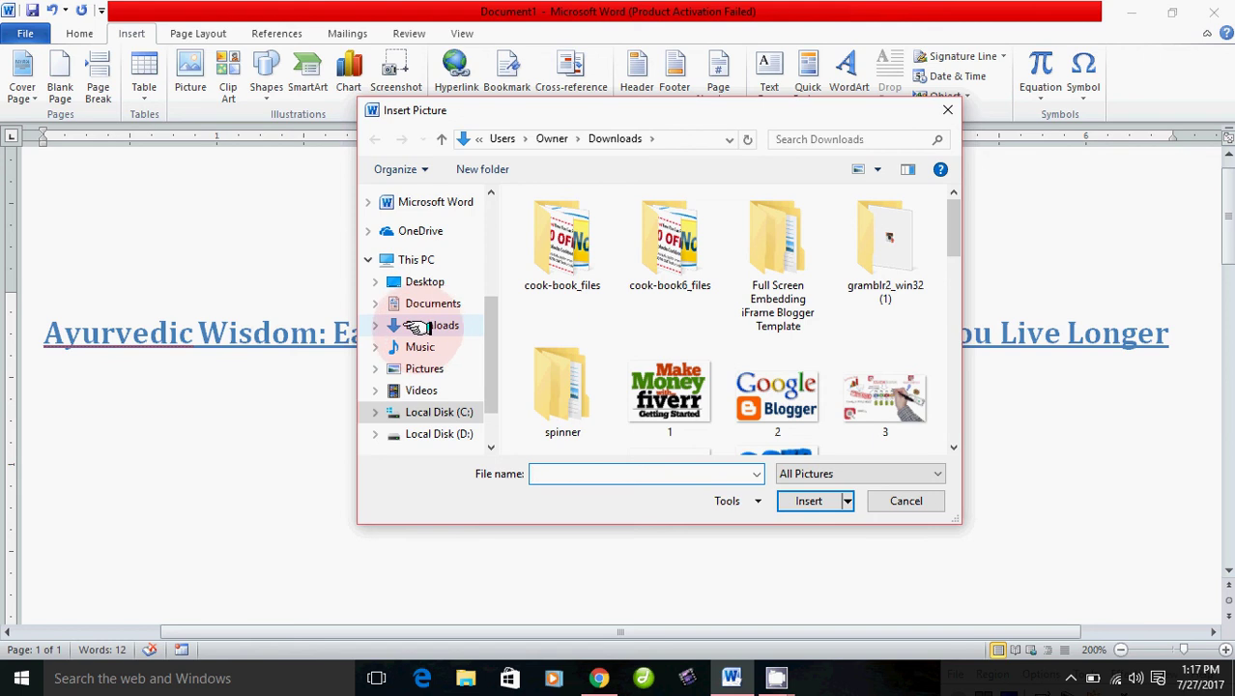
left_click(425, 326)
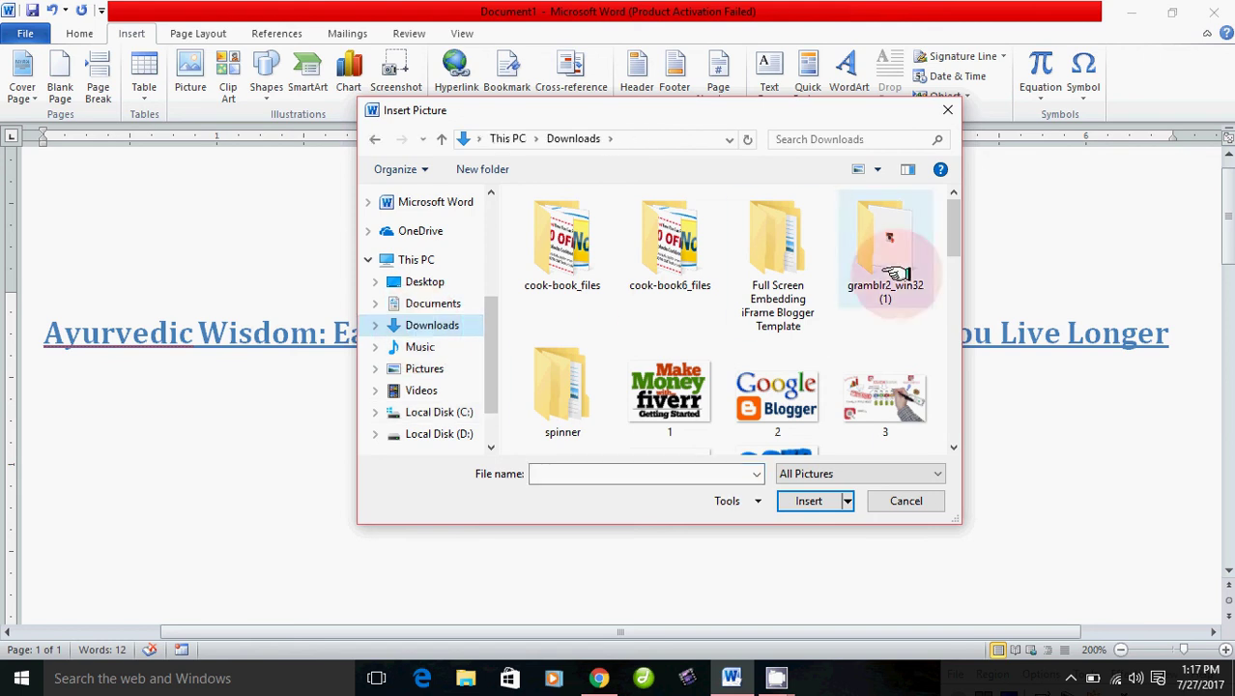
left_click_drag(952, 233, 923, 358)
left_click(773, 324)
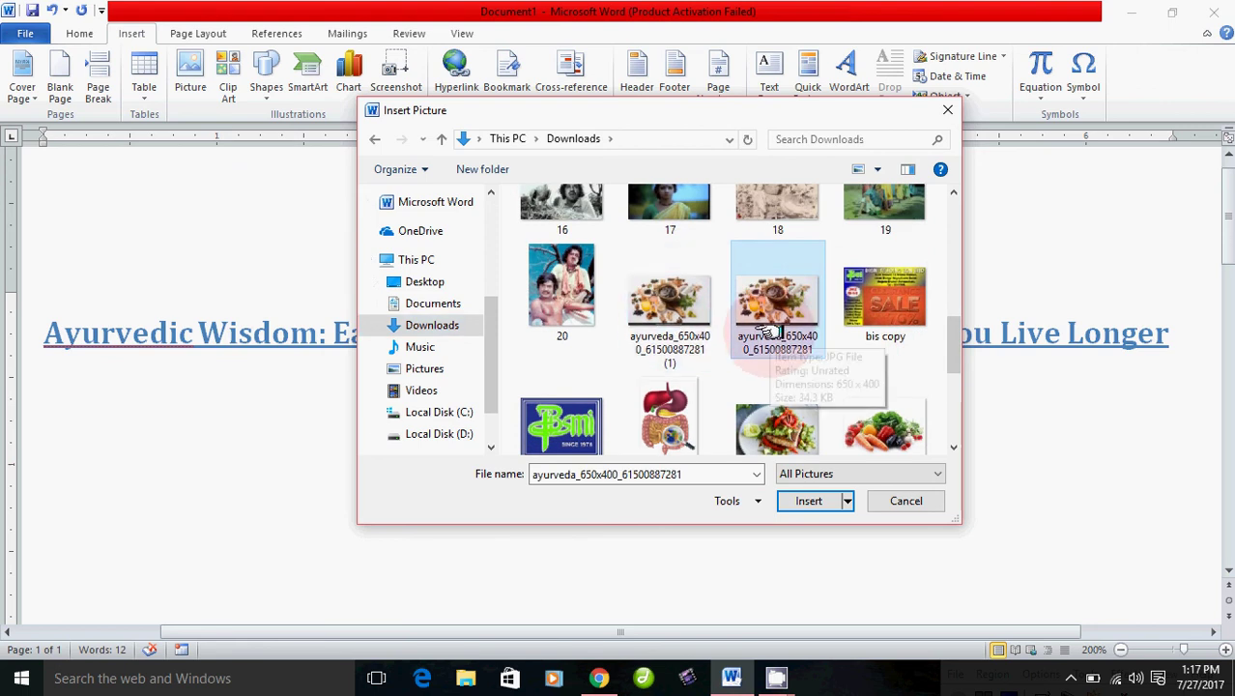
left_click(703, 309)
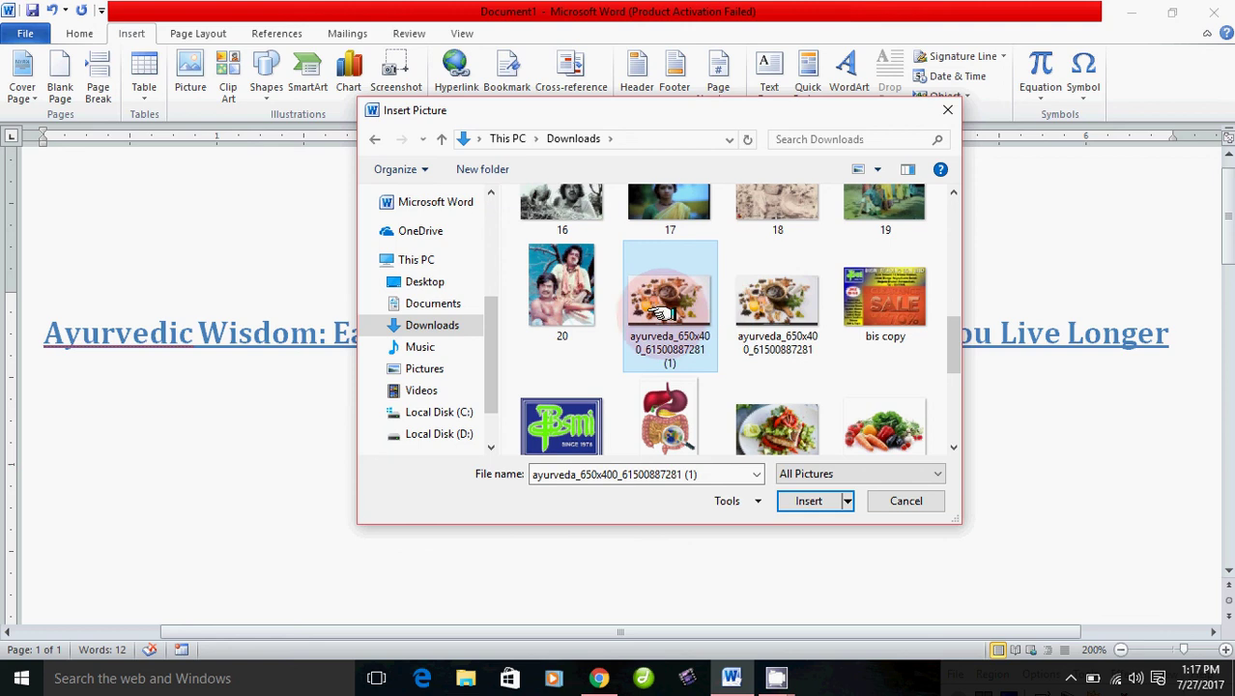
left_click(805, 502)
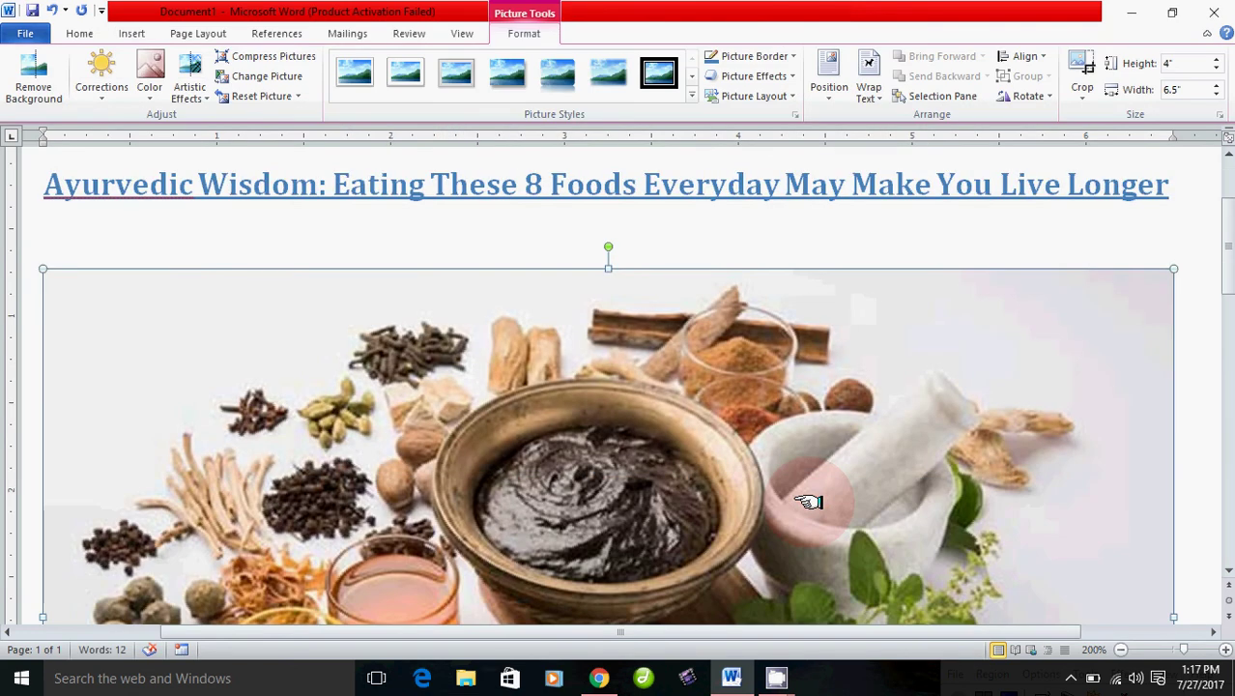
Scale the inserted food photo down to 4.21" wide and 2.59" high.
scroll(610, 455, "down", 3)
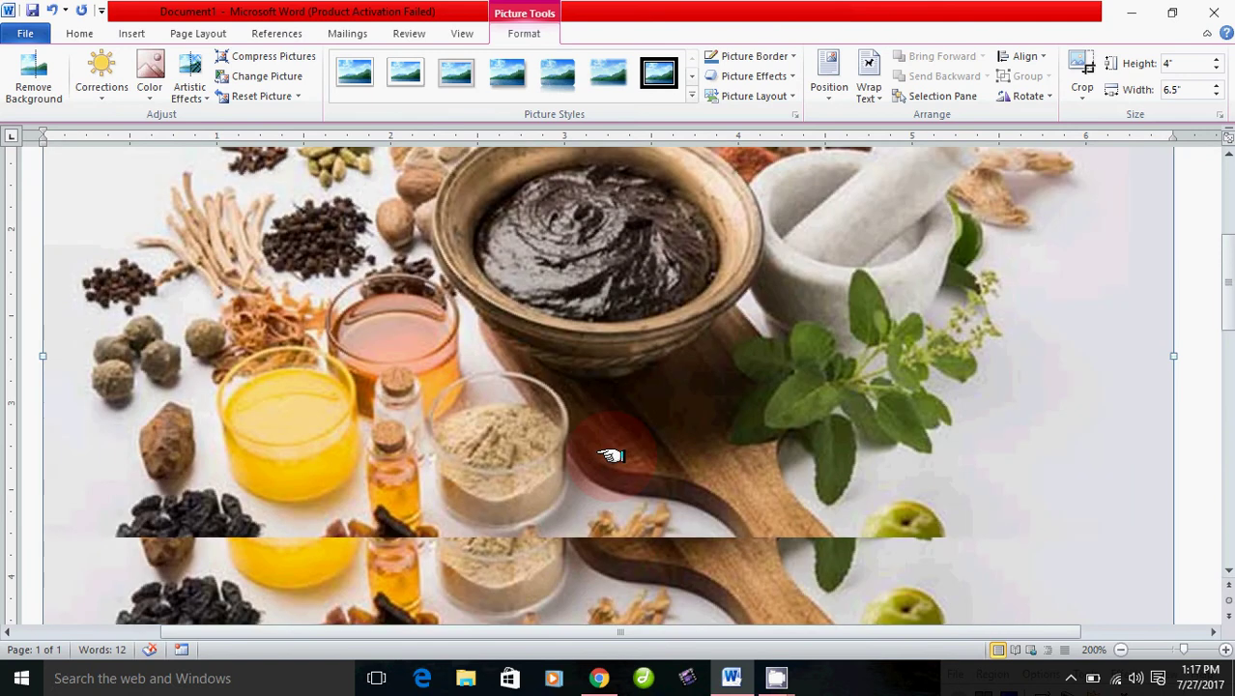
scroll(609, 455, "down", 1)
scroll(609, 455, "up", 2)
scroll(609, 455, "up", 3)
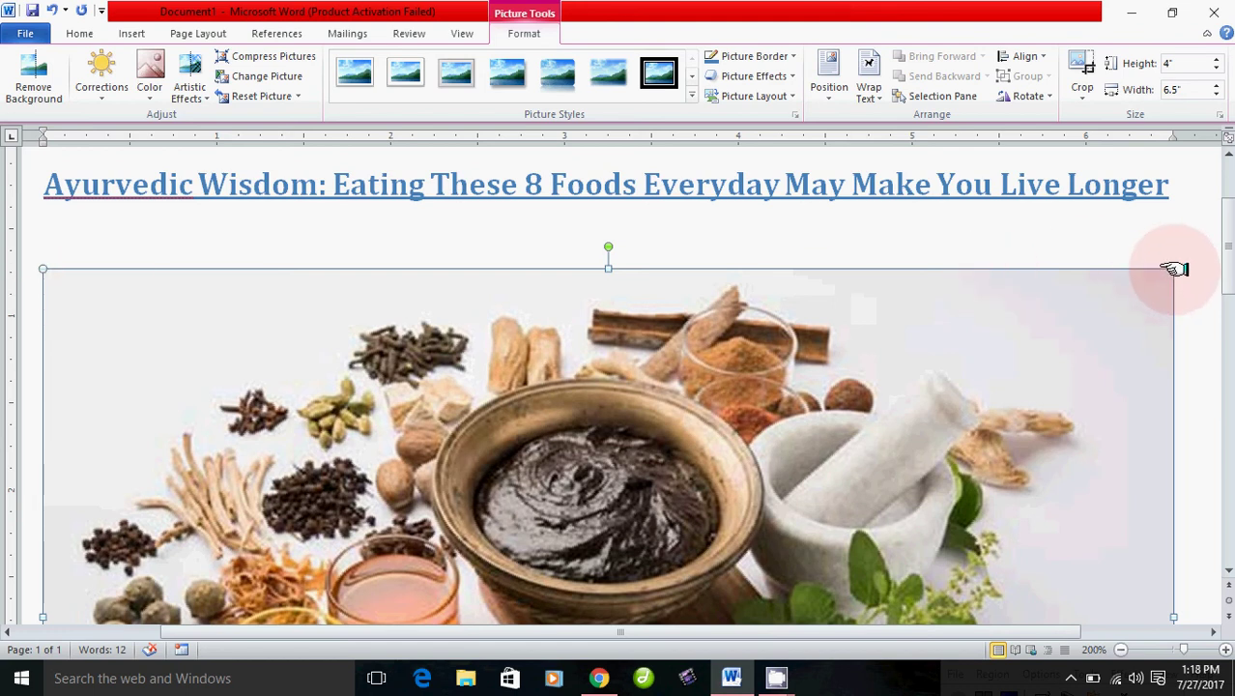
left_click_drag(1173, 268, 628, 511)
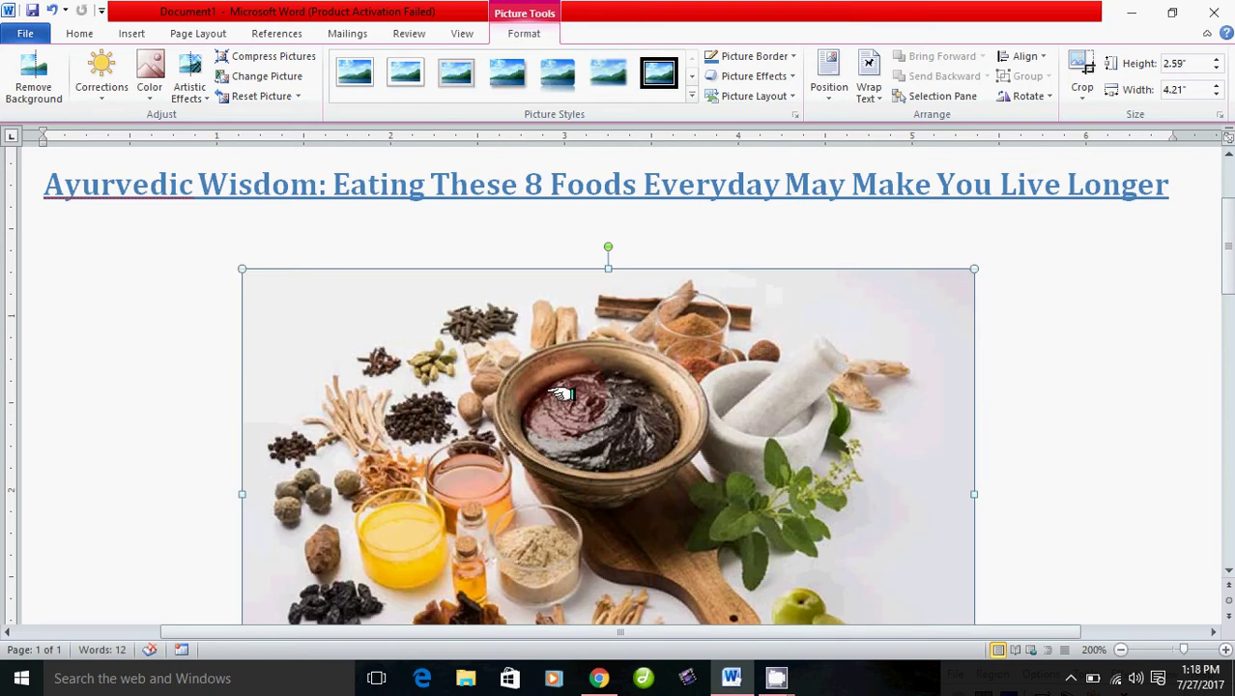
scroll(599, 405, "down", 3)
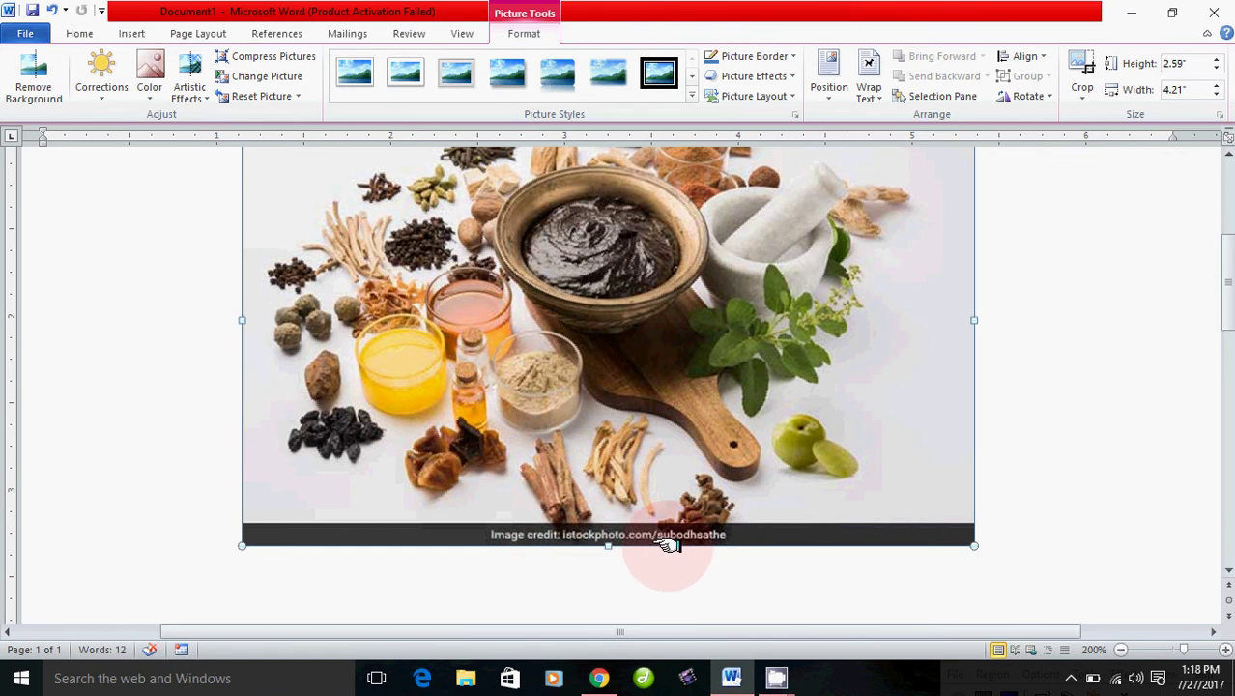
Try framed, drop-shadow rectangle and thick white frame picture styles on the food photo.
left_click(459, 75)
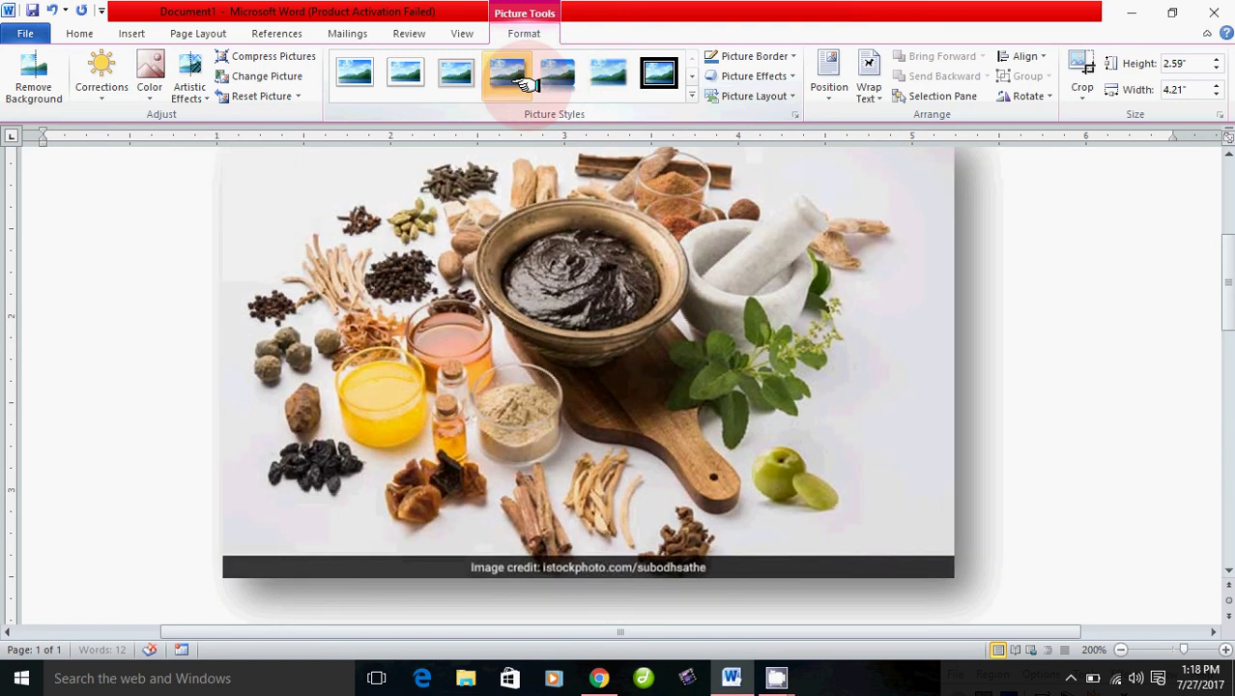
left_click(522, 83)
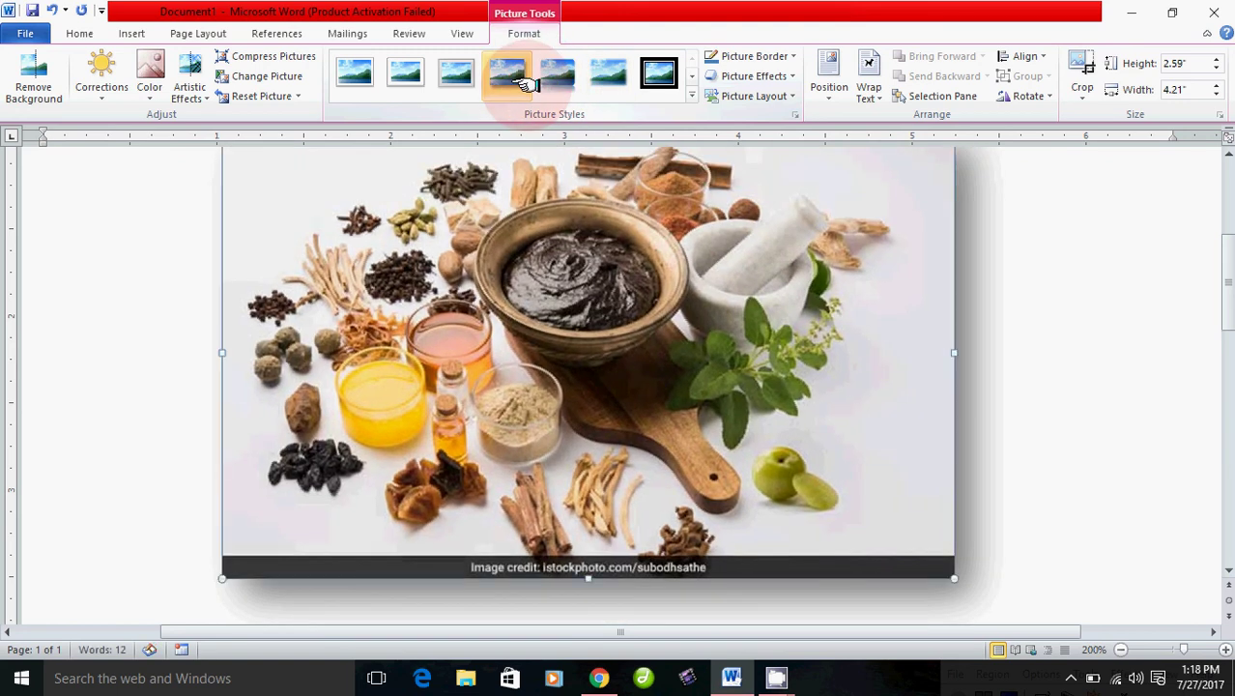
left_click(454, 78)
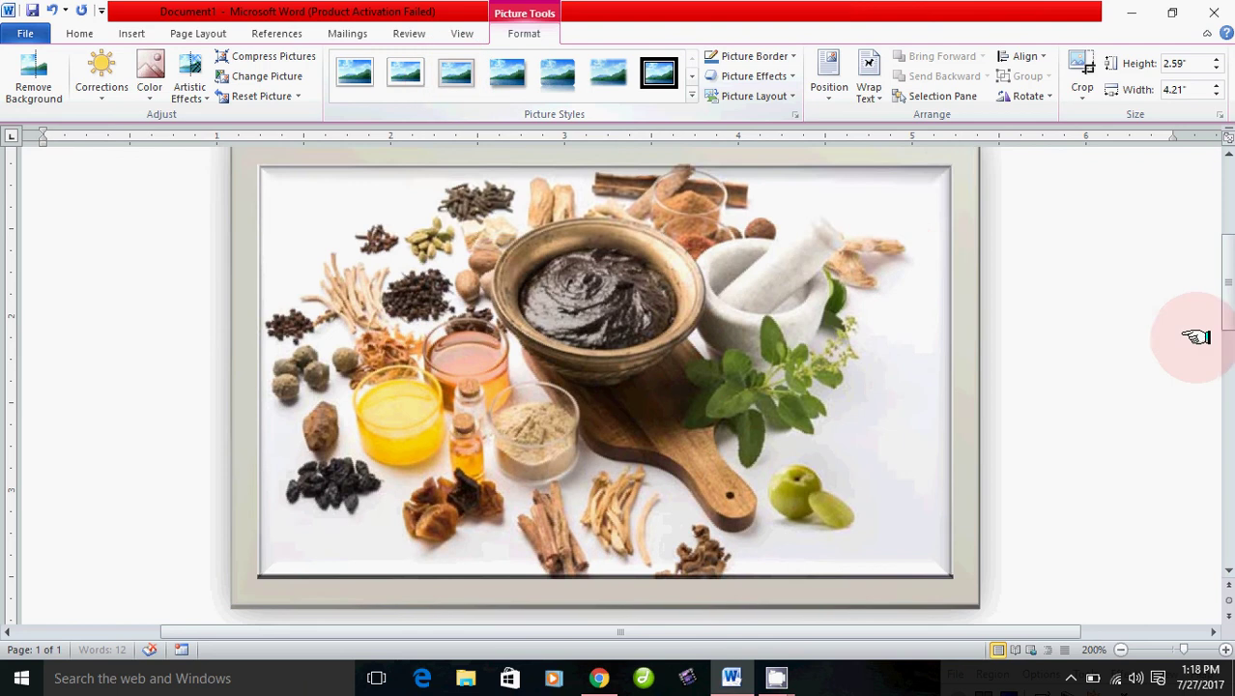
scroll(1124, 334, "down", 2)
left_click(1125, 334)
scroll(1227, 538, "up", 3)
scroll(1227, 538, "up", 4)
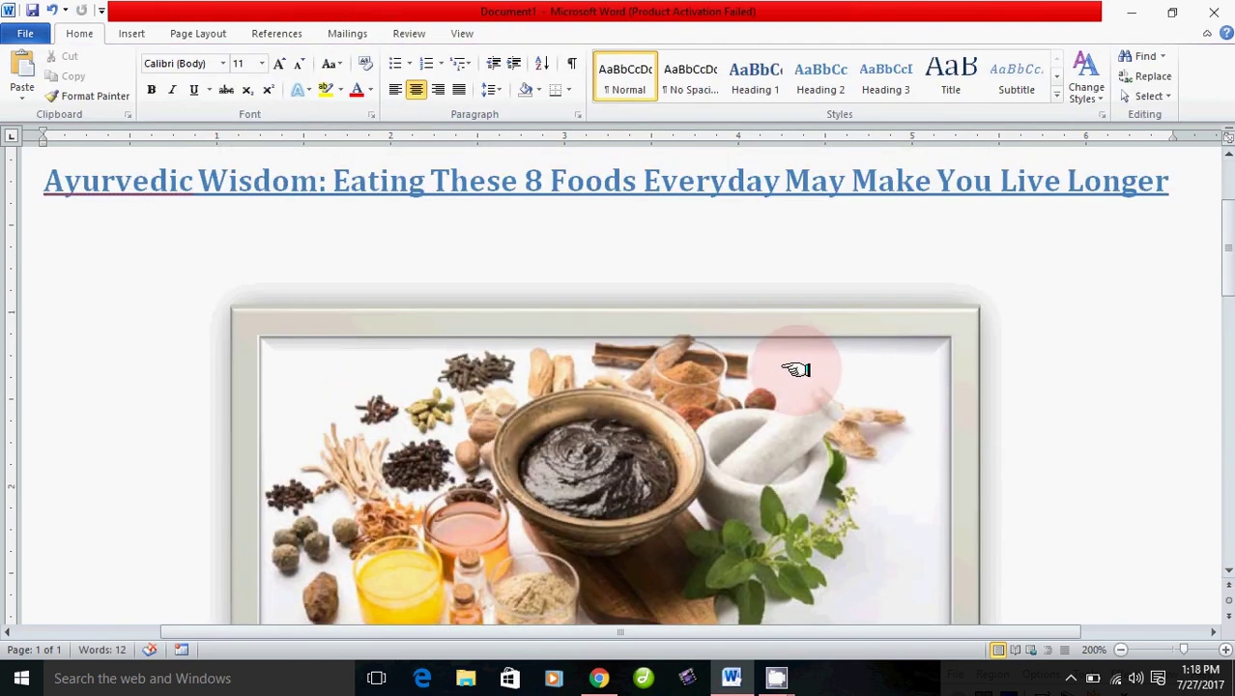
scroll(795, 367, "down", 3)
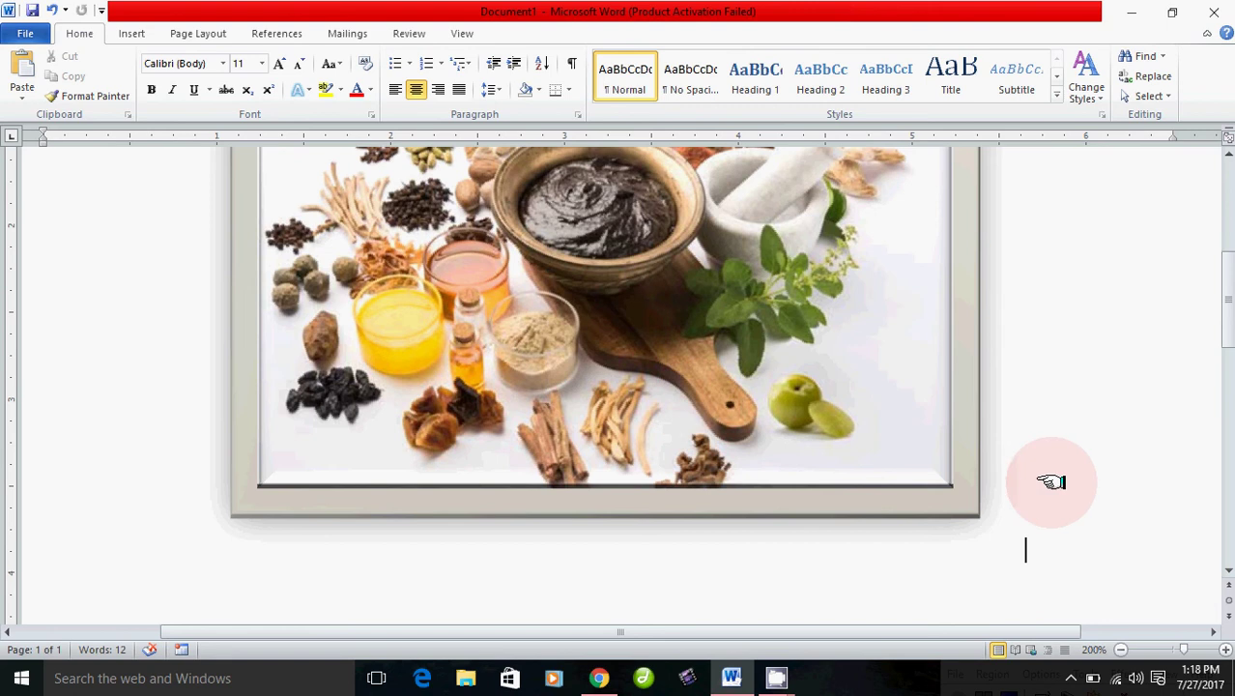
Apply the Metal Oval style from the full Picture Styles gallery to the photo.
left_click(620, 333)
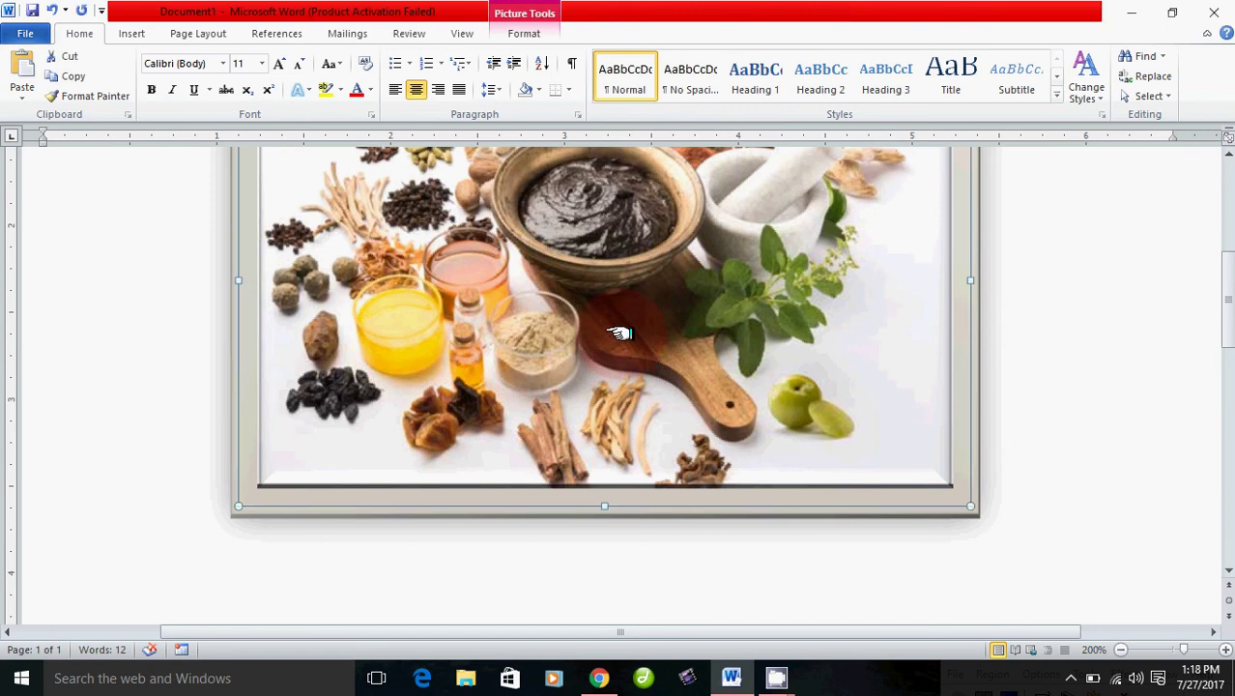
double_click(566, 292)
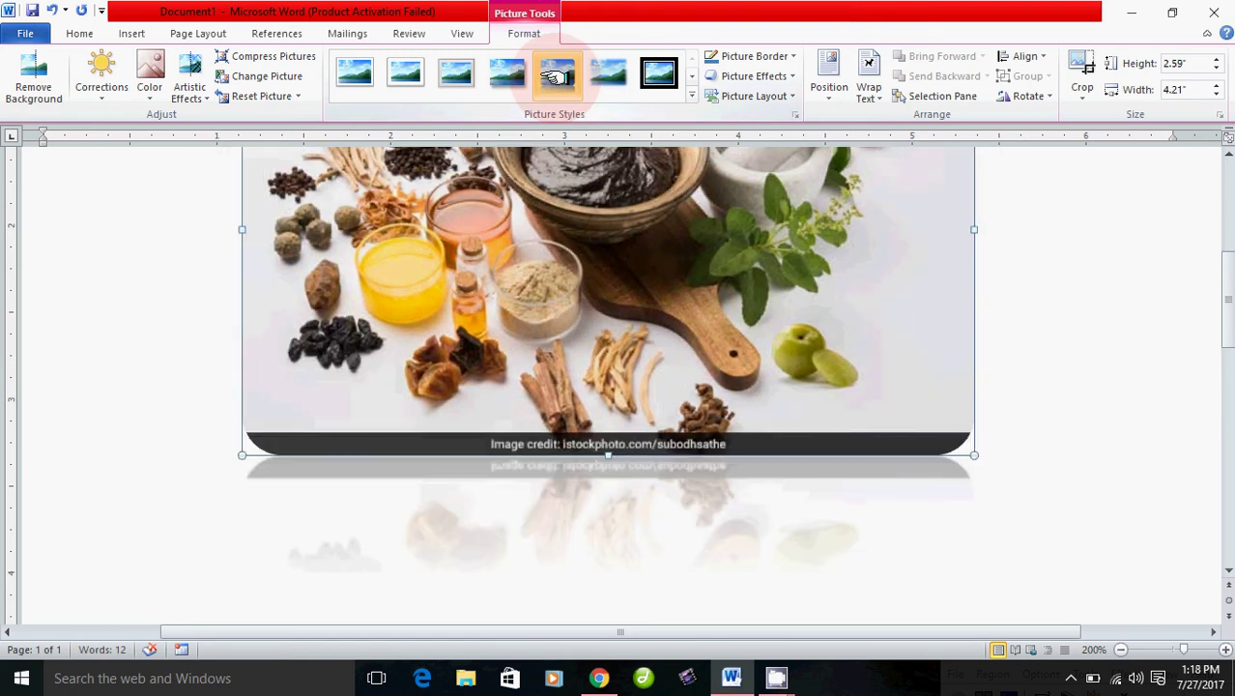
left_click(607, 75)
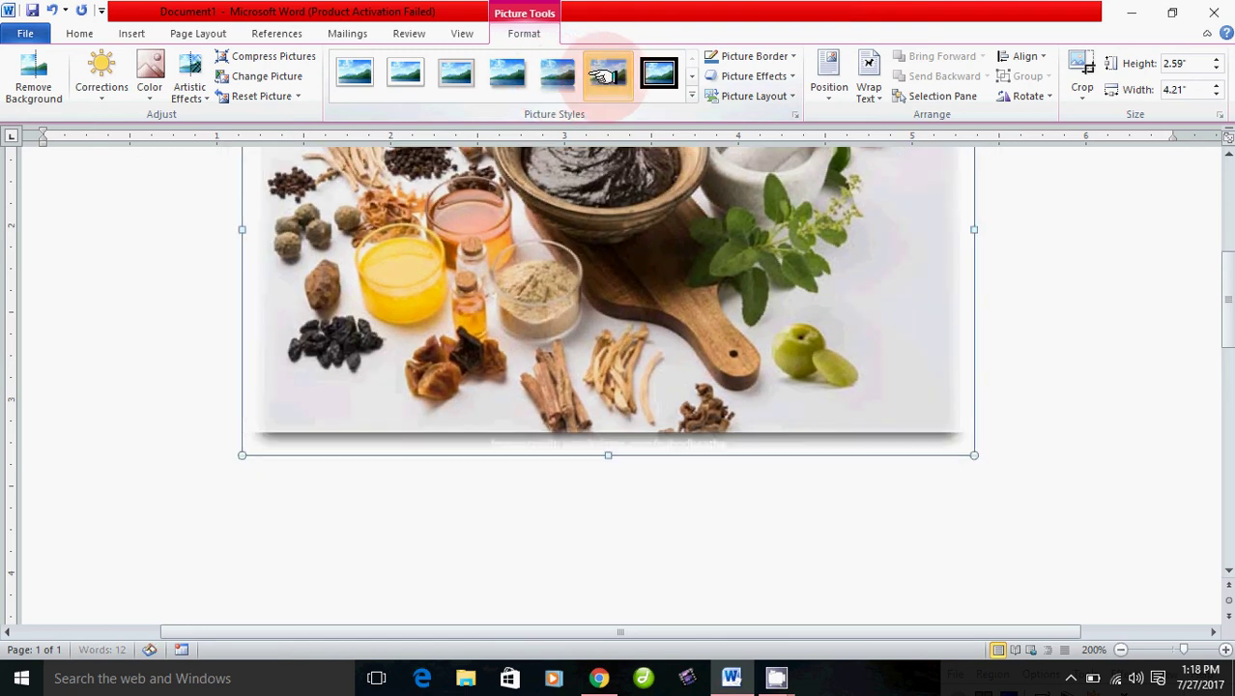
left_click(690, 96)
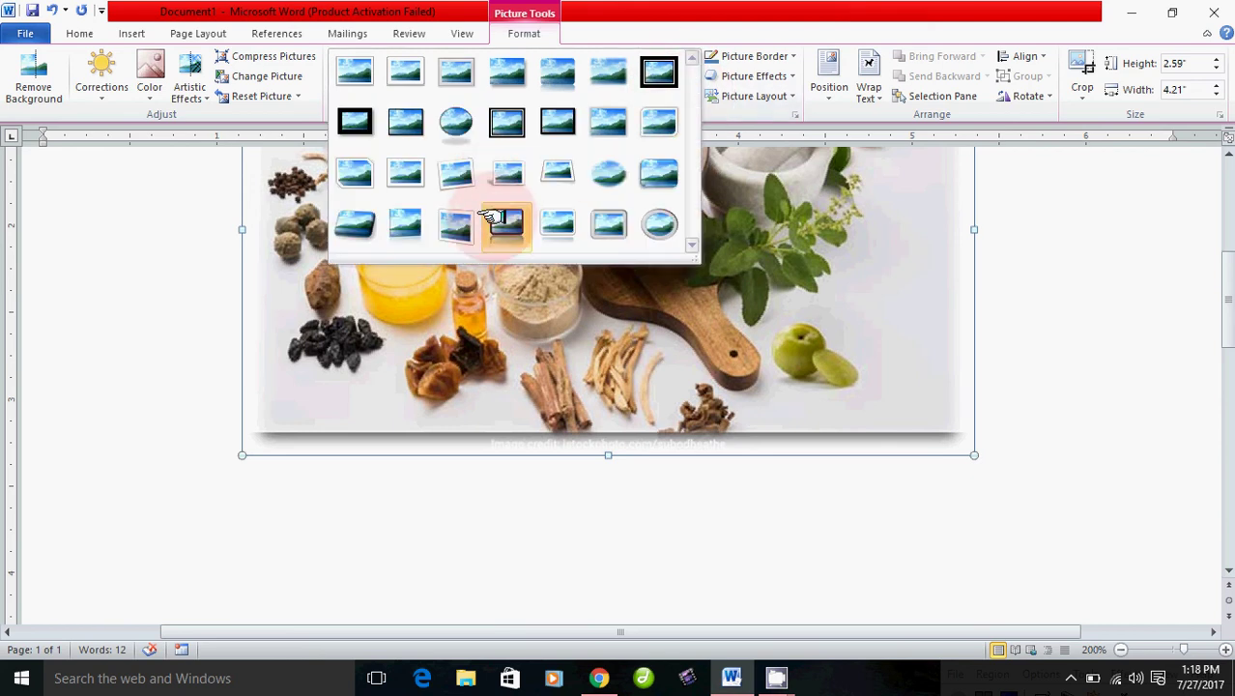
left_click(658, 220)
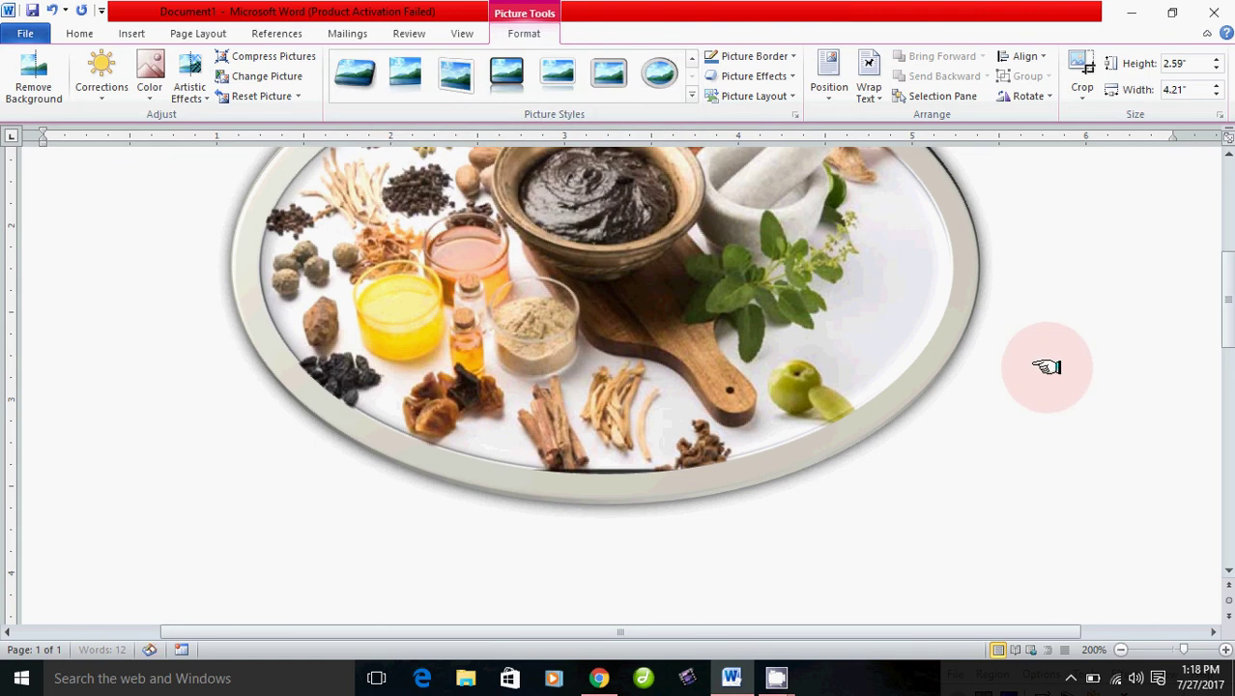
left_click(1060, 411)
scroll(1060, 412, "up", 3)
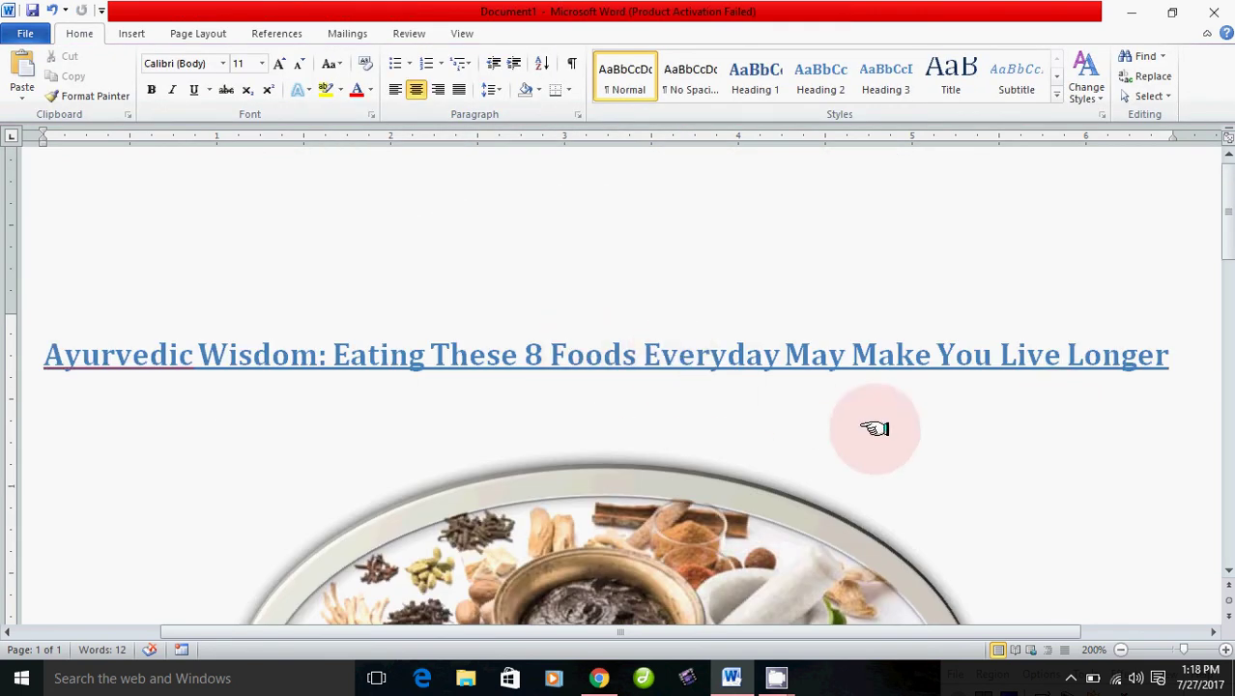
Apply the oval framed style from the full Picture Styles gallery to the herbs photo.
scroll(875, 427, "down", 3)
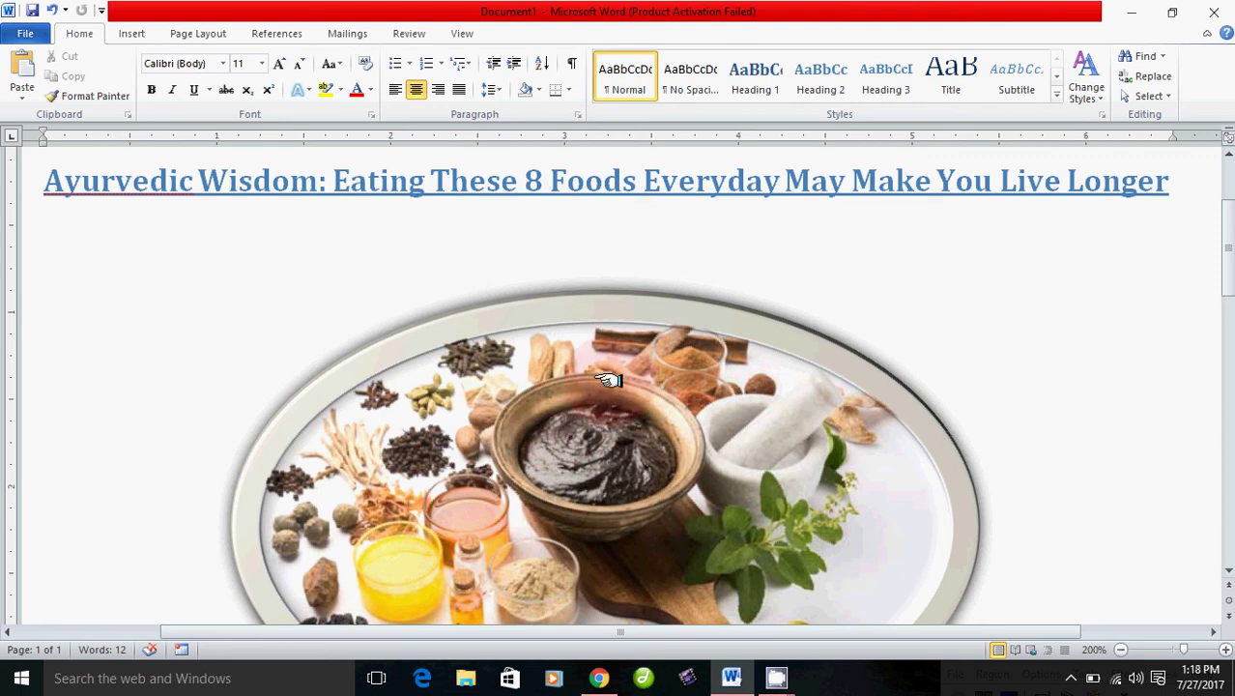
scroll(580, 352, "down", 3)
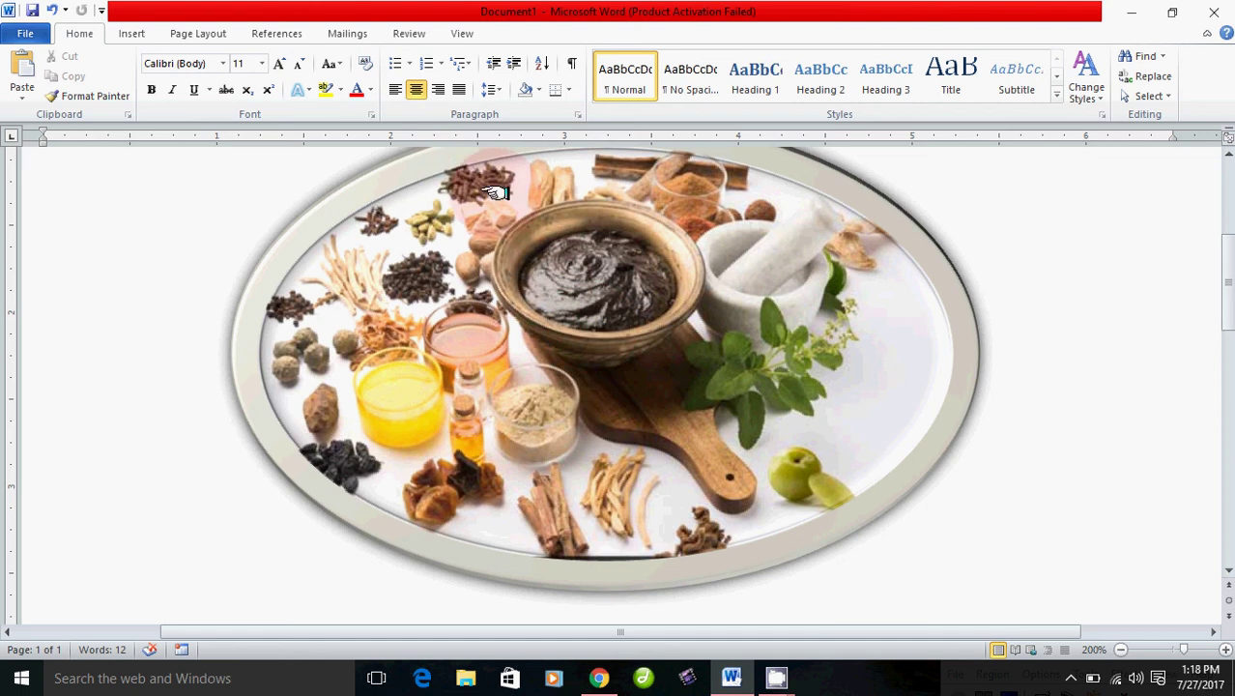
left_click(553, 294)
left_click(523, 33)
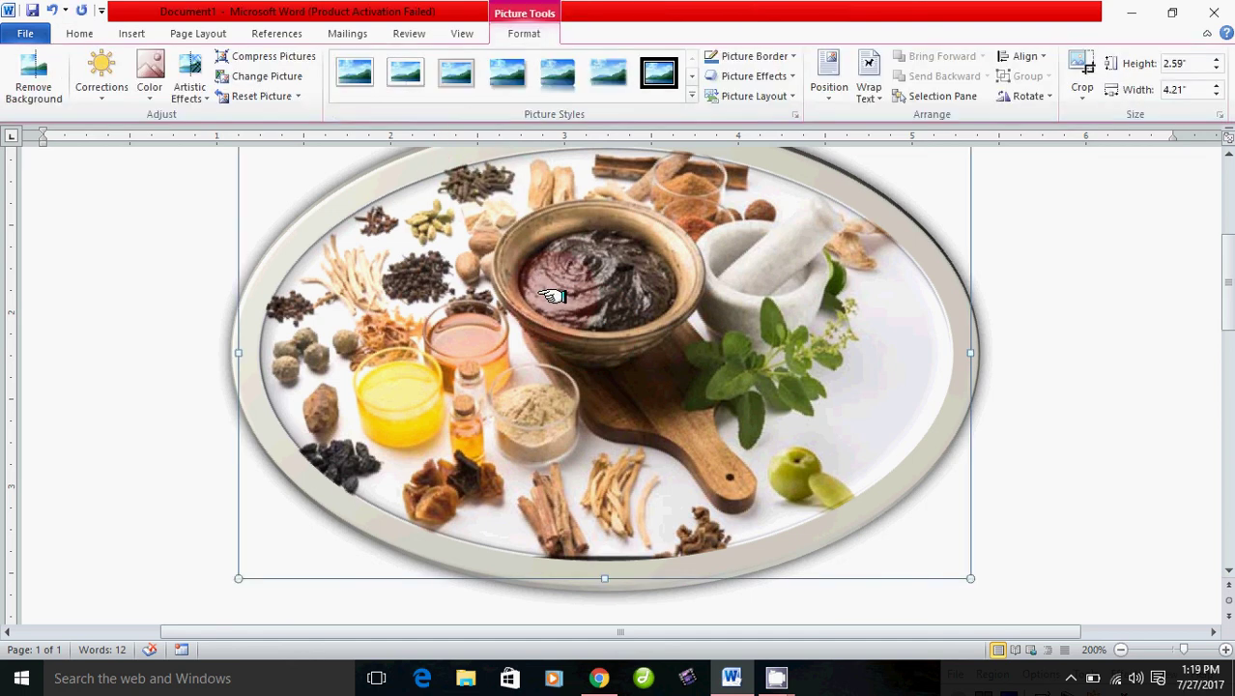
left_click(384, 81)
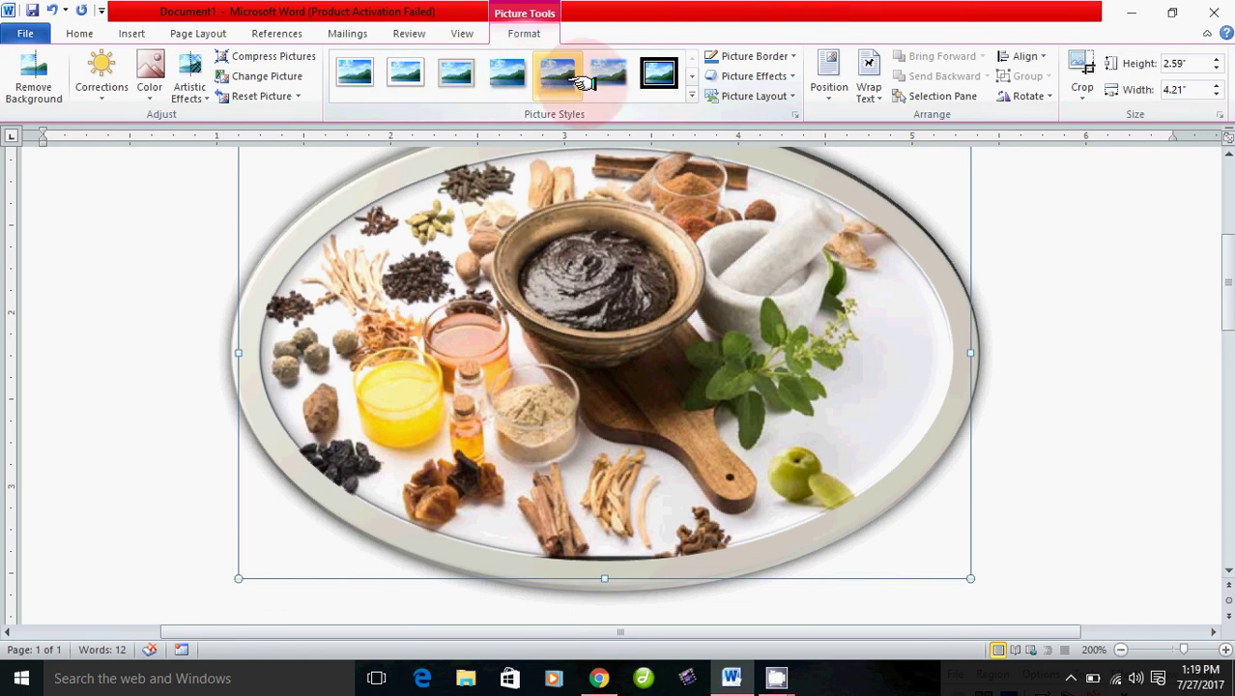
left_click(692, 94)
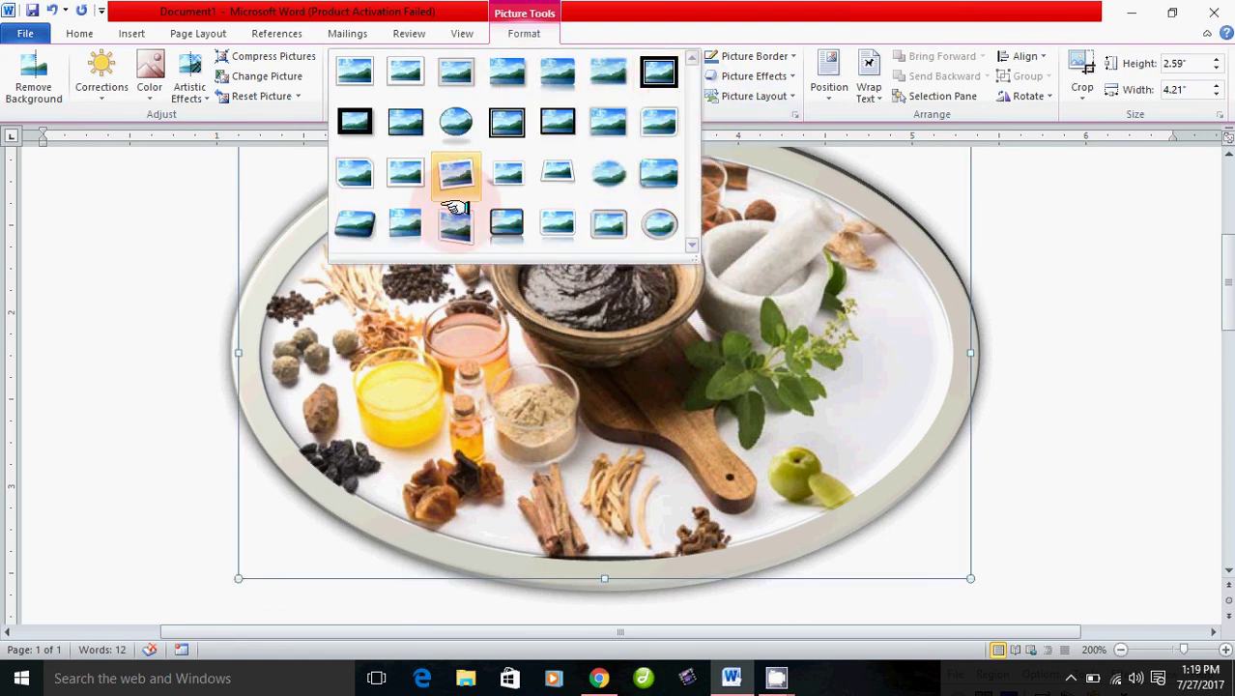
left_click(658, 225)
left_click(1047, 441)
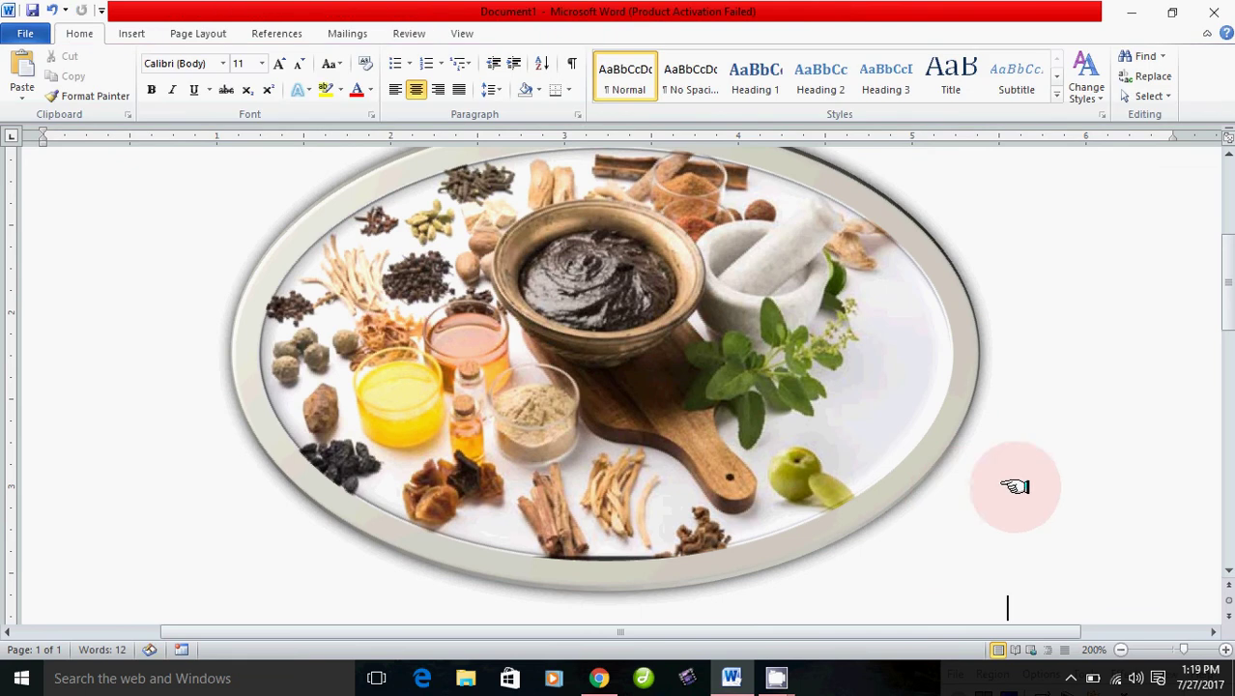
Check the oval-framed photo on the page with it deselected.
scroll(1014, 486, "down", 3)
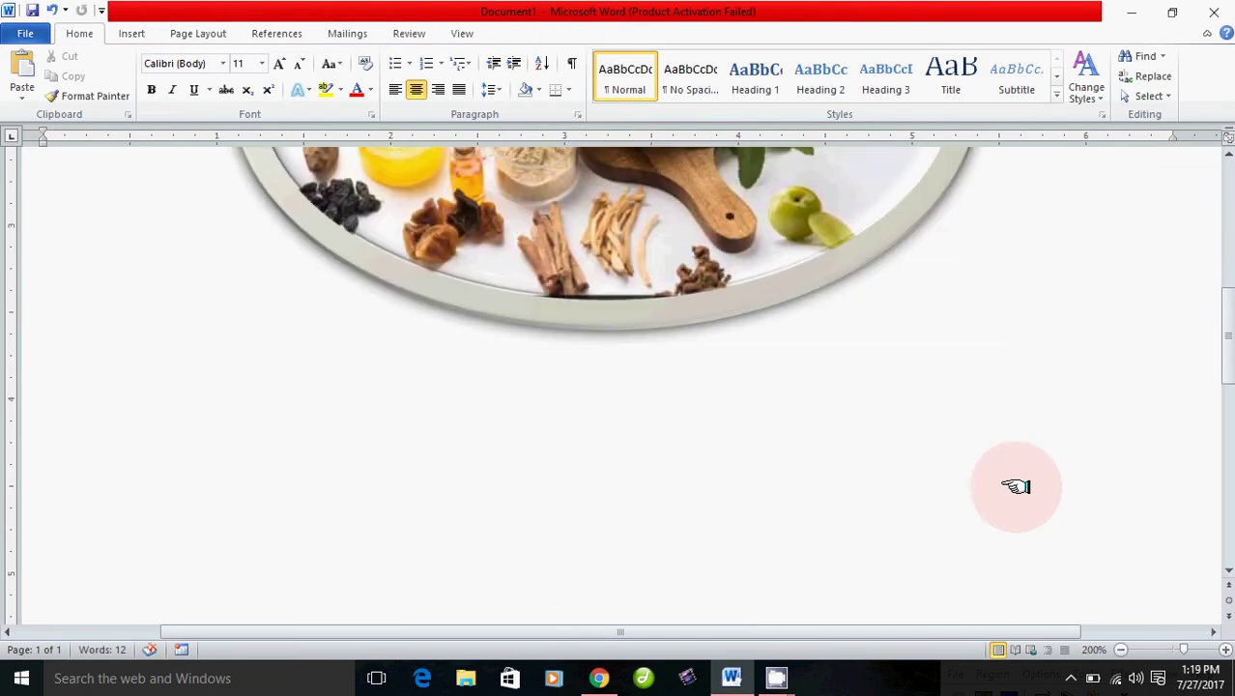
left_click(519, 388)
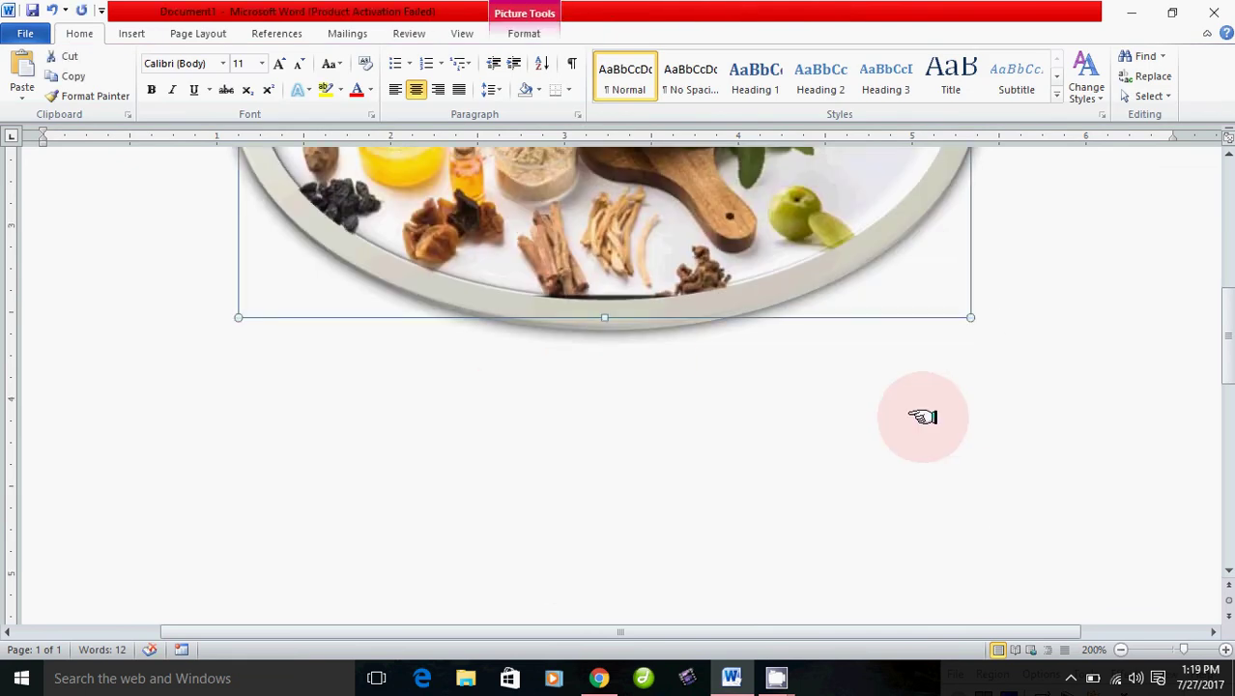
scroll(790, 437, "up", 3)
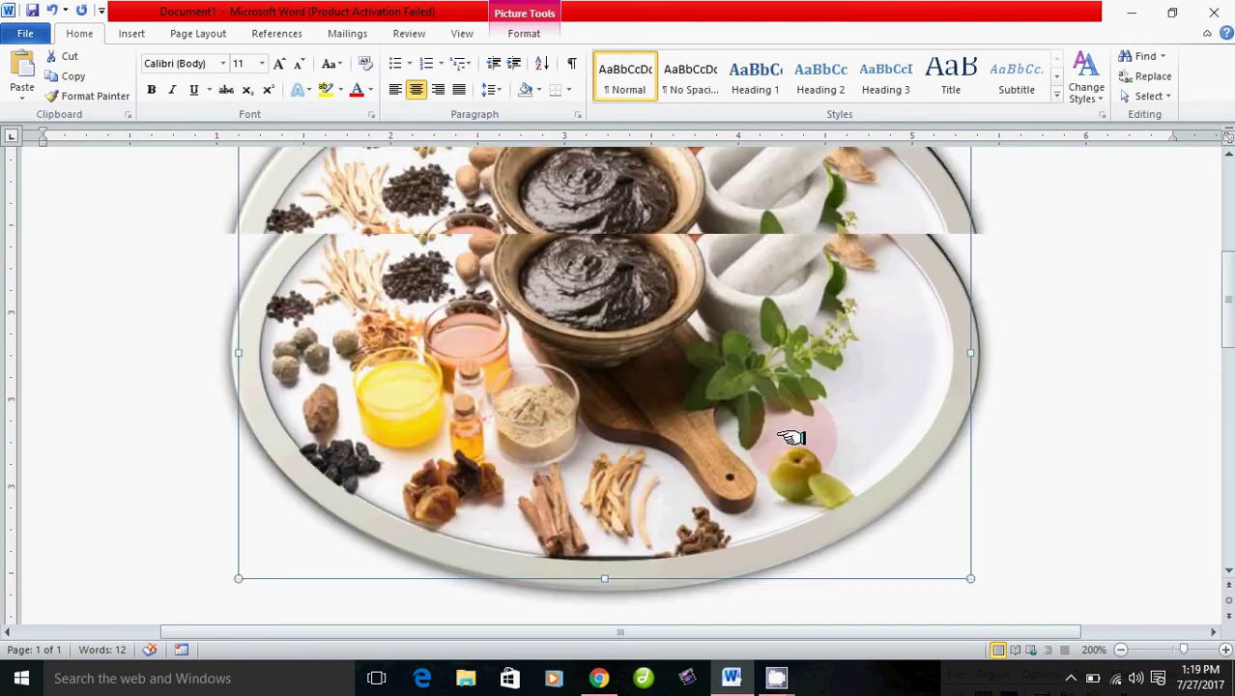
left_click(1103, 566)
scroll(1106, 565, "down", 2)
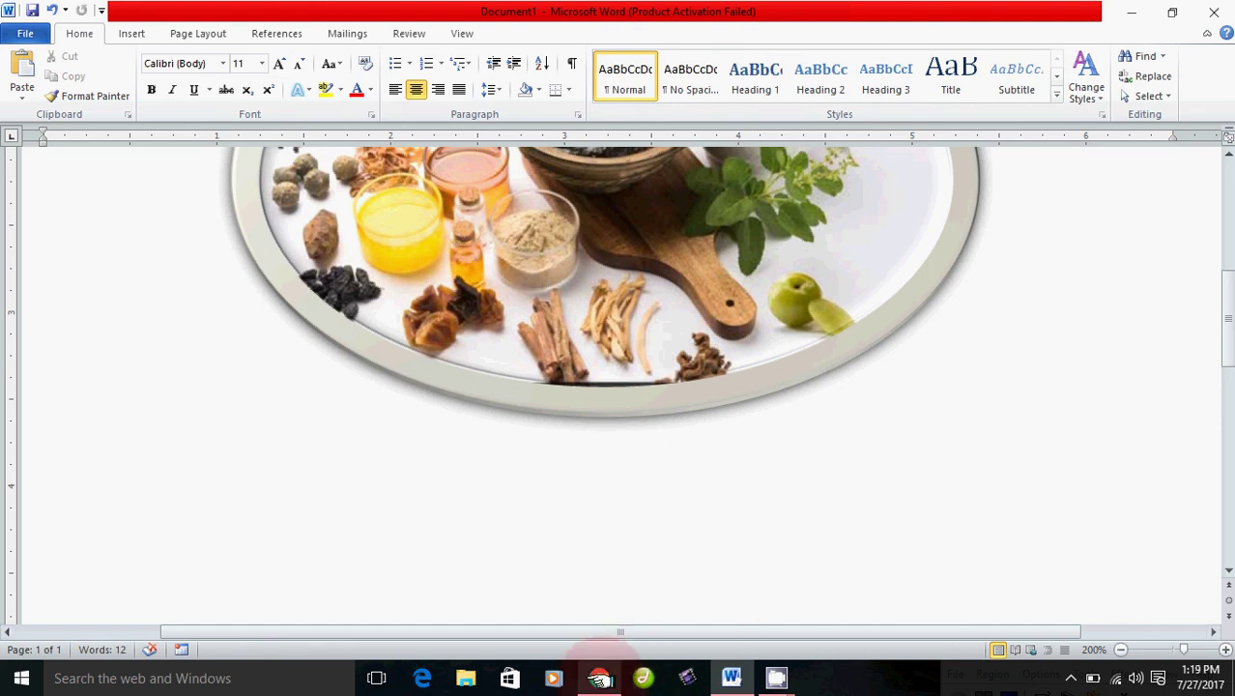
Copy the article text from 'While its true' through 'prolongs life.' and return to Word.
left_click(579, 608)
scroll(604, 530, "down", 2)
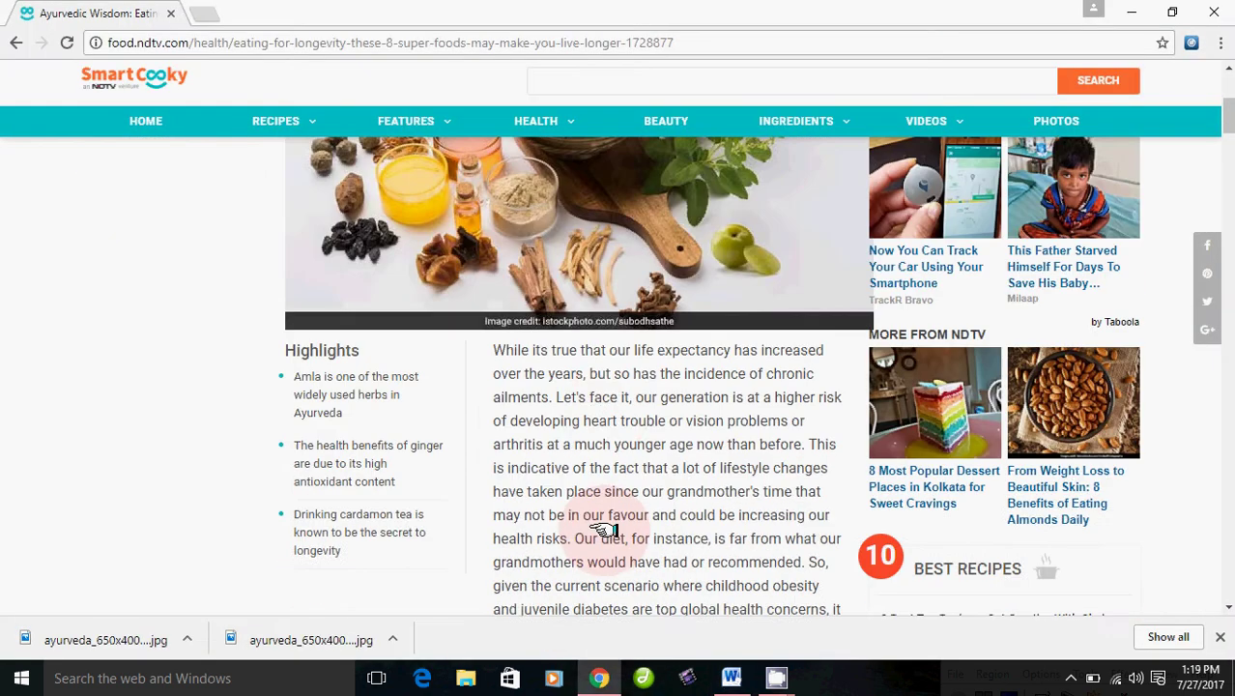
left_click_drag(493, 350, 395, 430)
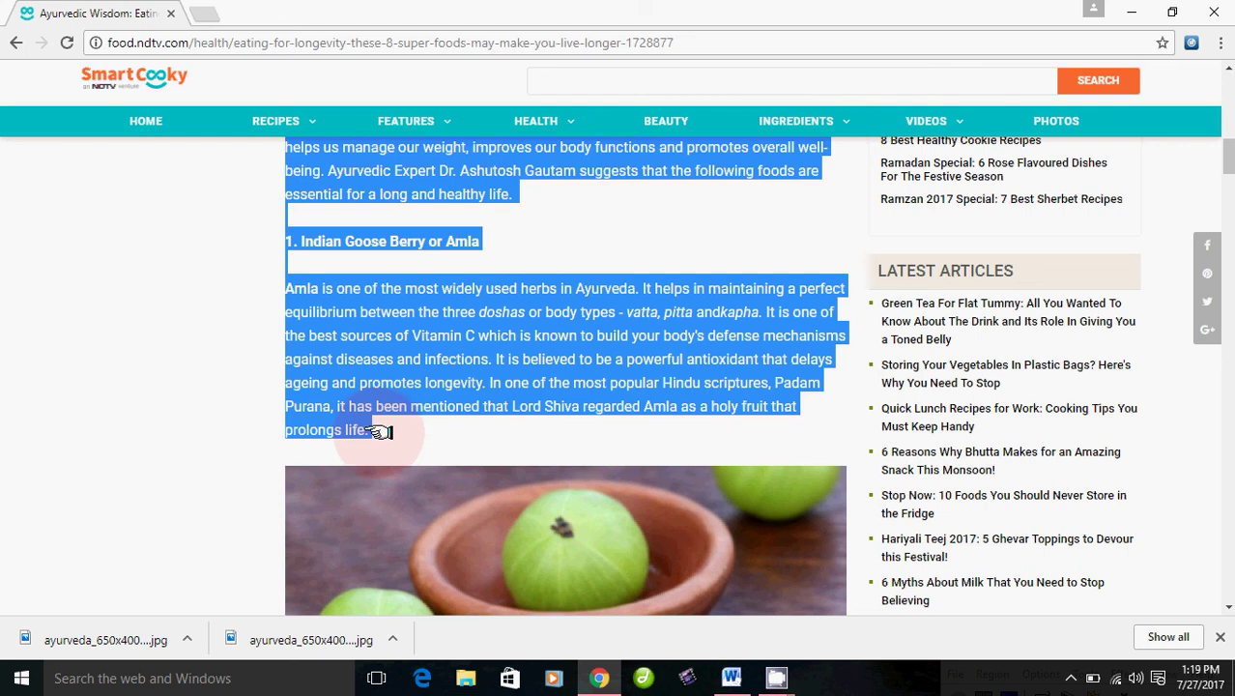
left_click_drag(376, 431, 376, 431)
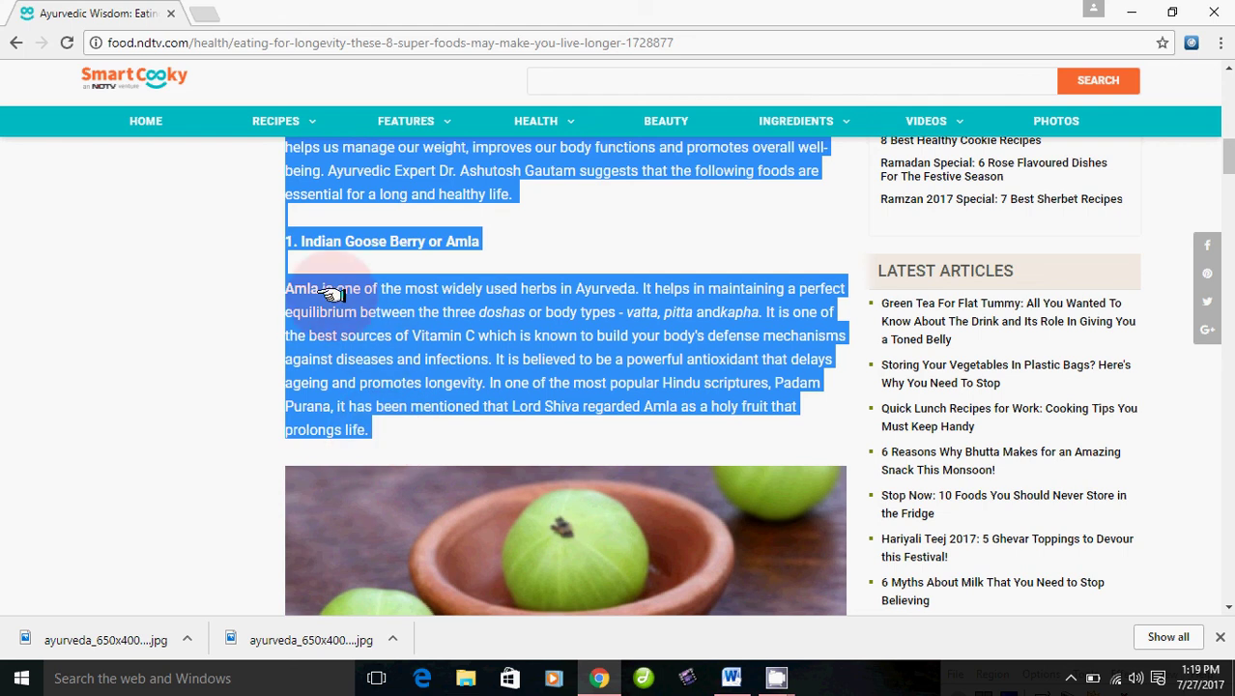
right_click(330, 295)
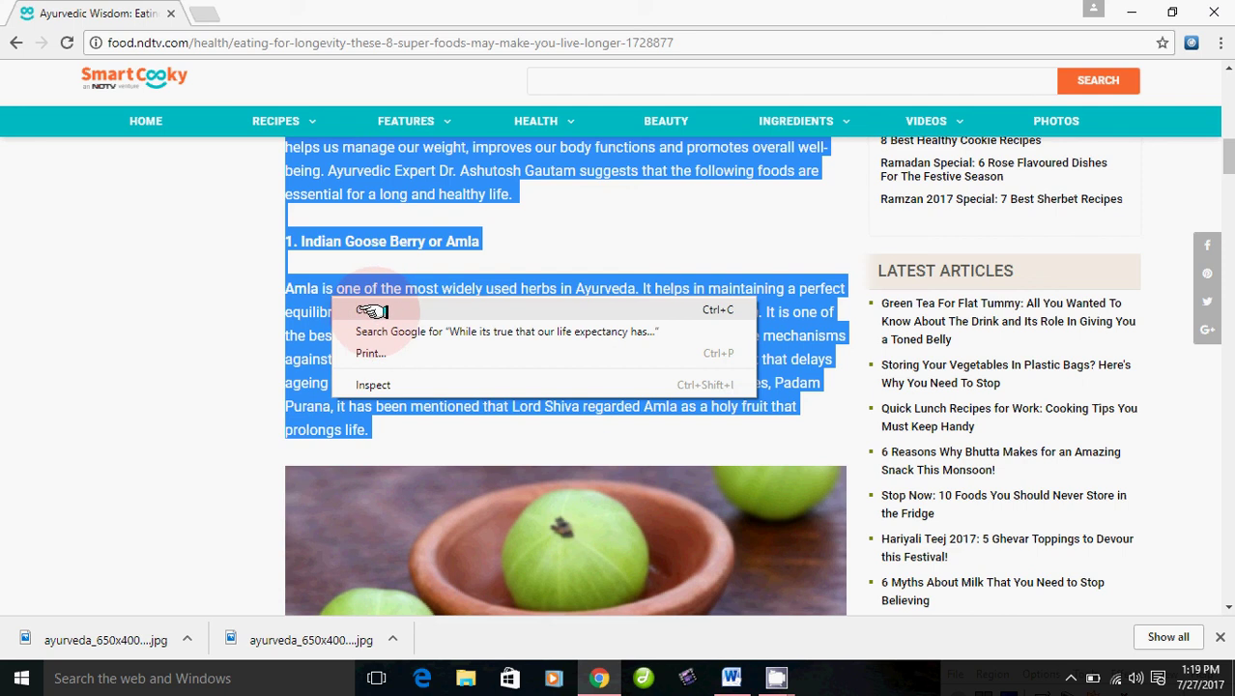
left_click(372, 310)
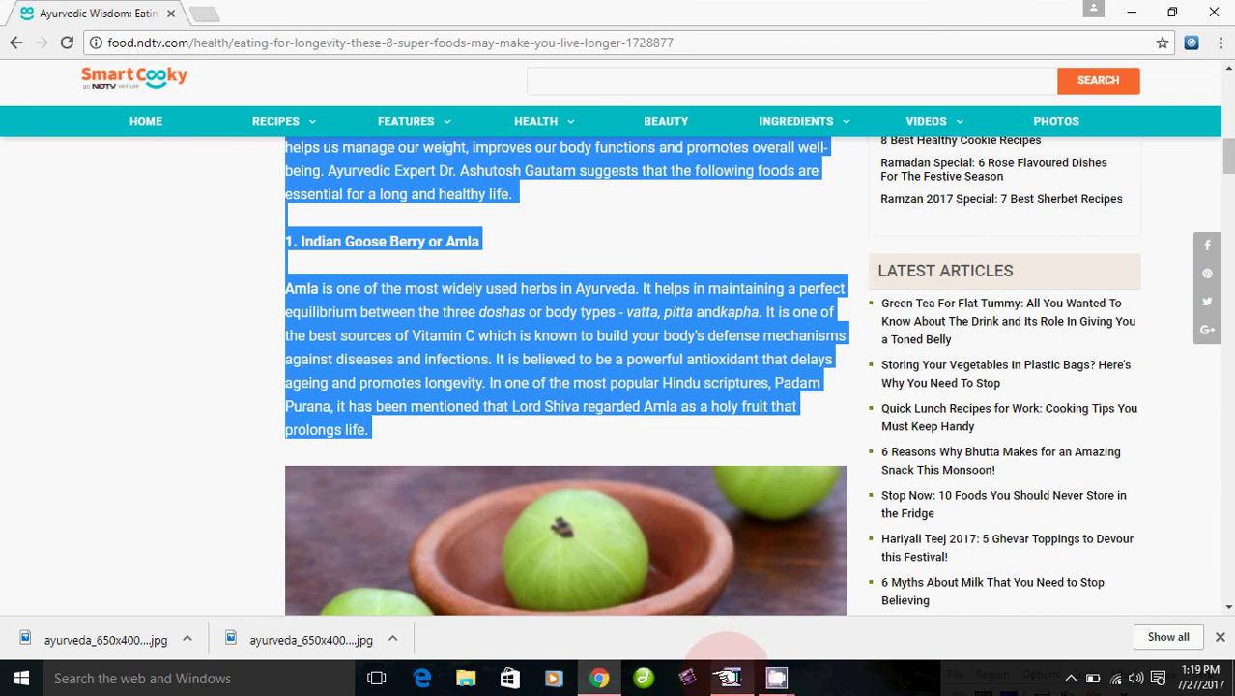
left_click(731, 676)
Paste the copied article text below the herbs photo, then deselect the photo.
right_click(551, 481)
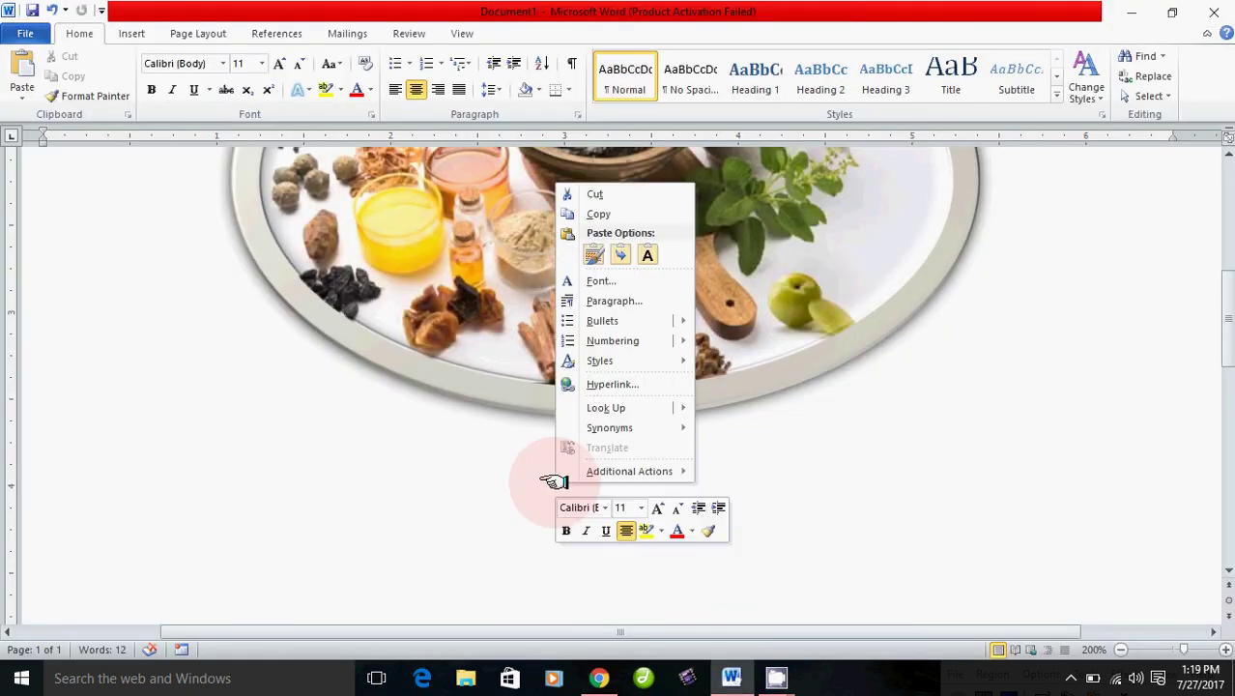
left_click(593, 254)
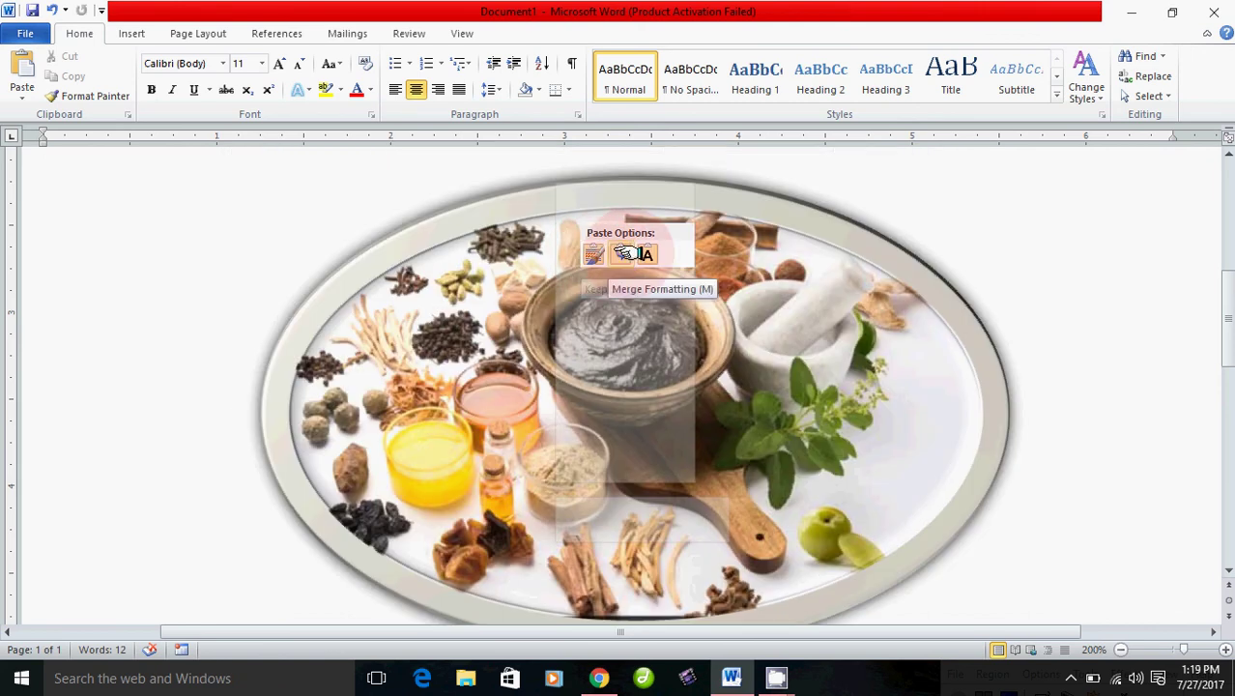
scroll(923, 442, "down", 3)
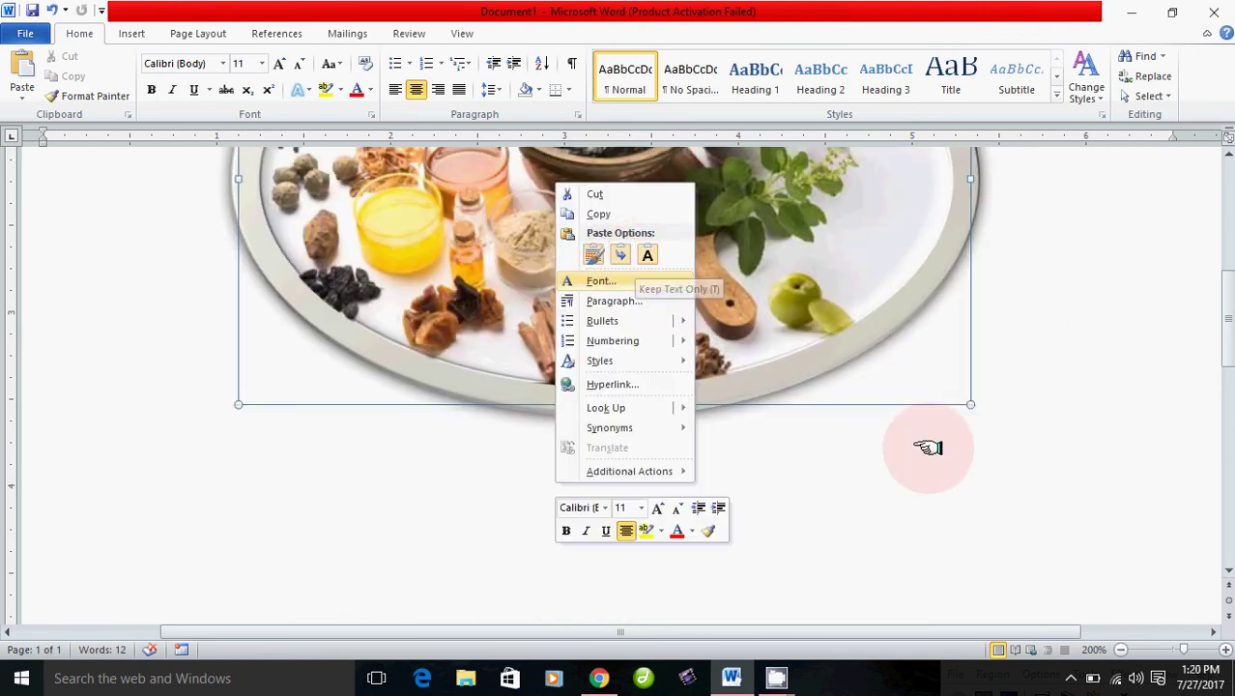
key("Escape")
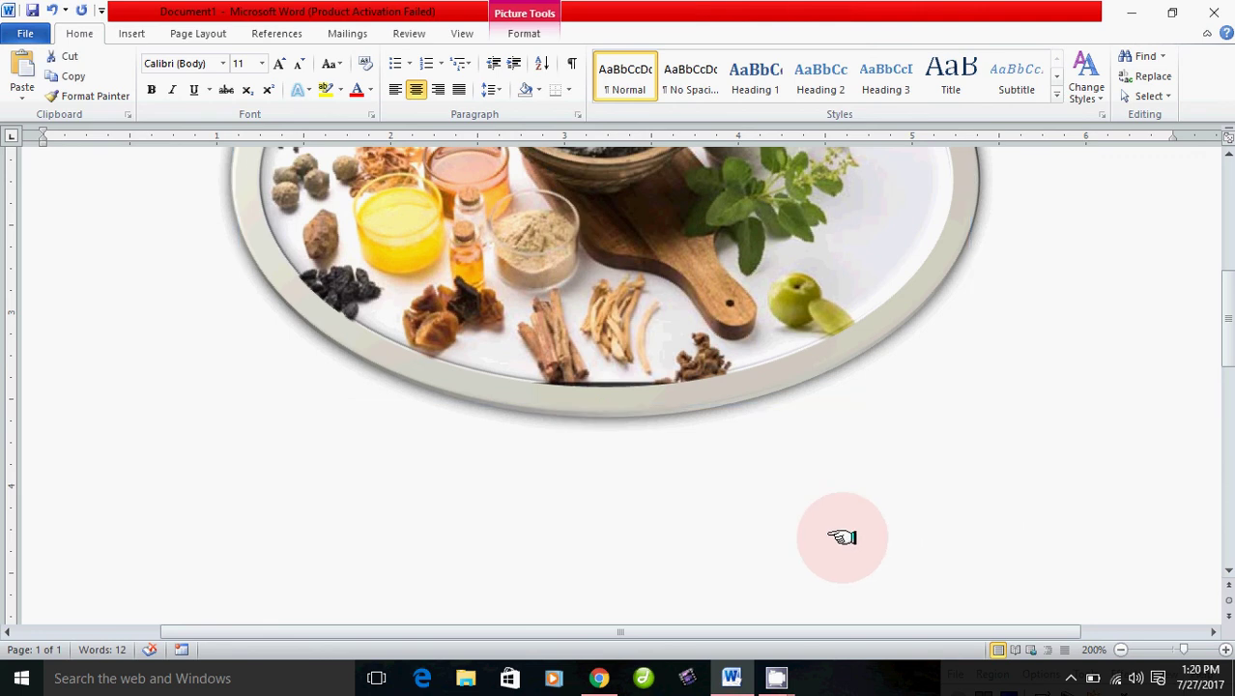
scroll(850, 534, "down", 3)
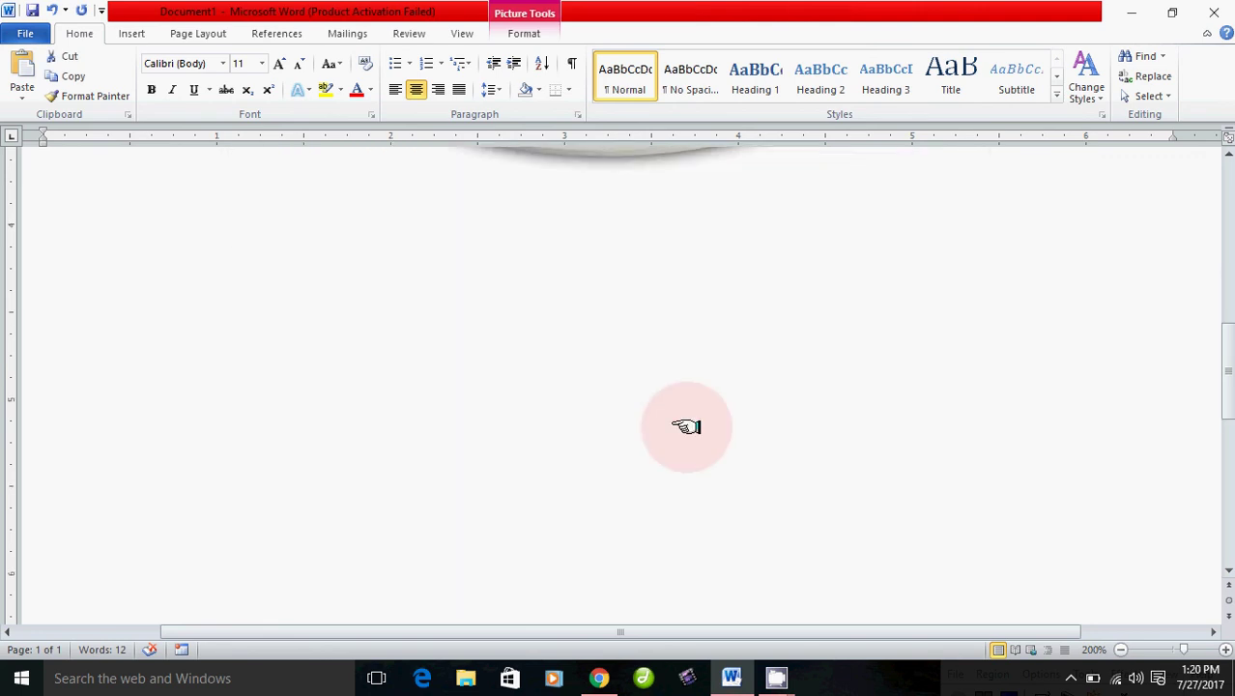
left_click(686, 426)
Paste the article text on the blank line below as plain text with Keep Text Only.
scroll(686, 426, "up", 7)
scroll(686, 427, "down", 3)
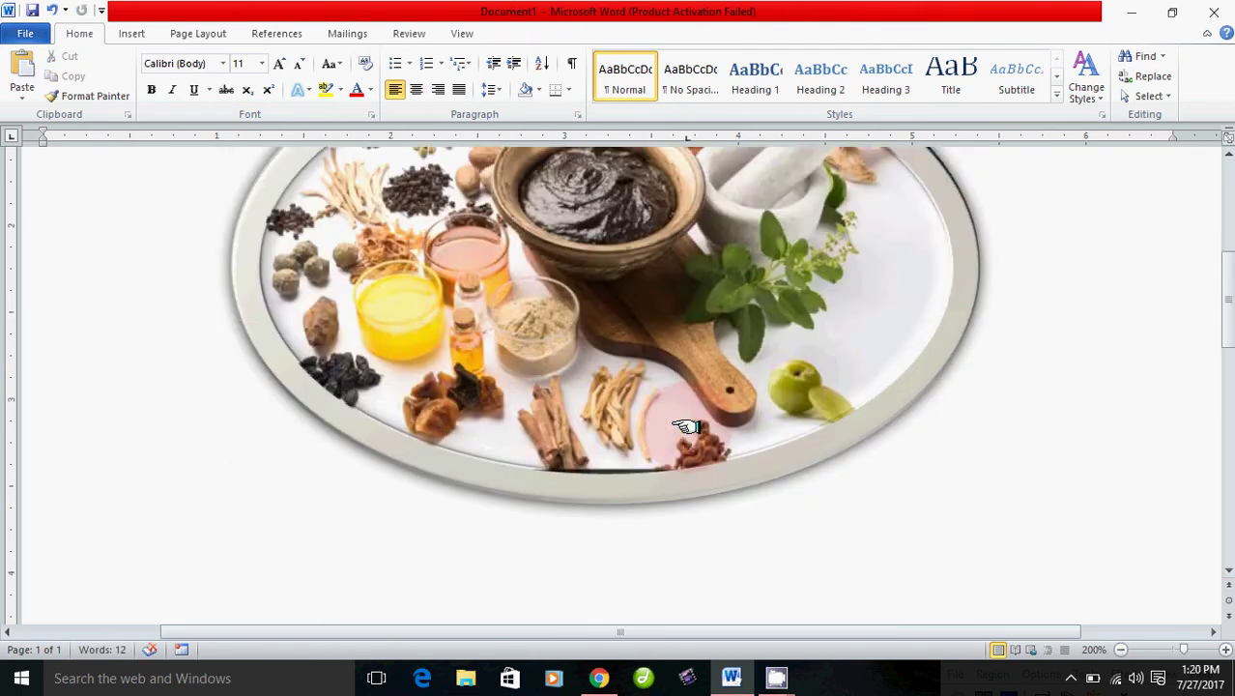
scroll(686, 426, "down", 4)
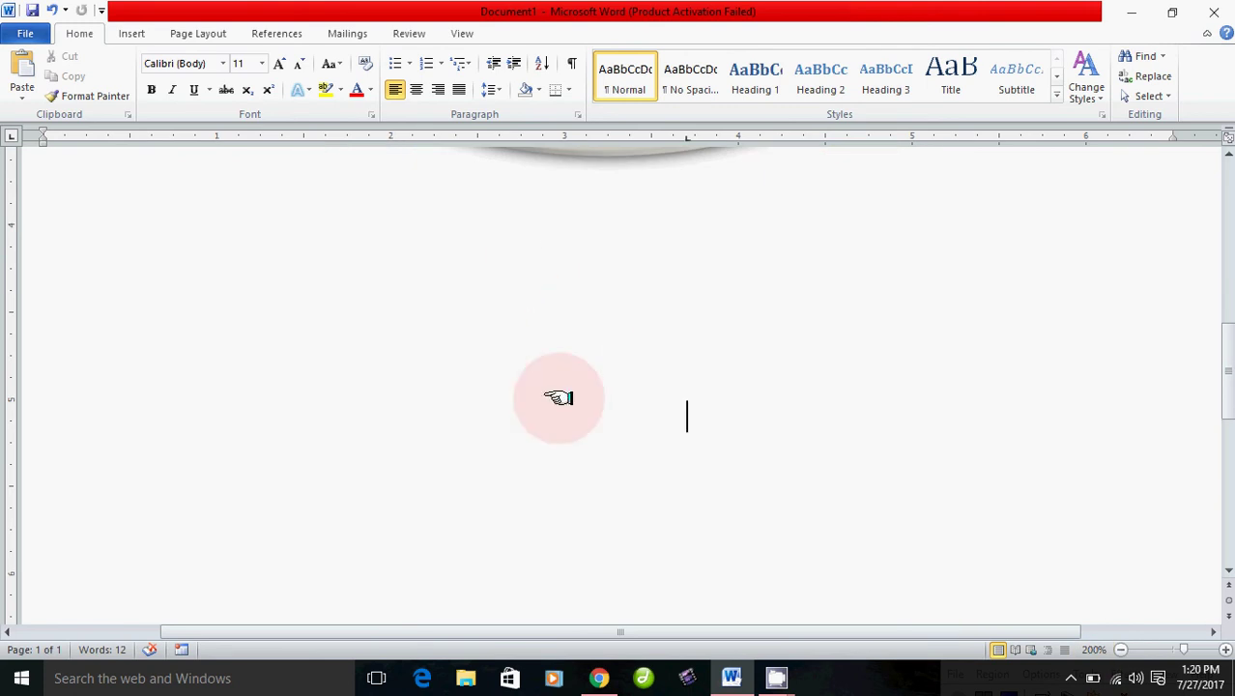
right_click(675, 417)
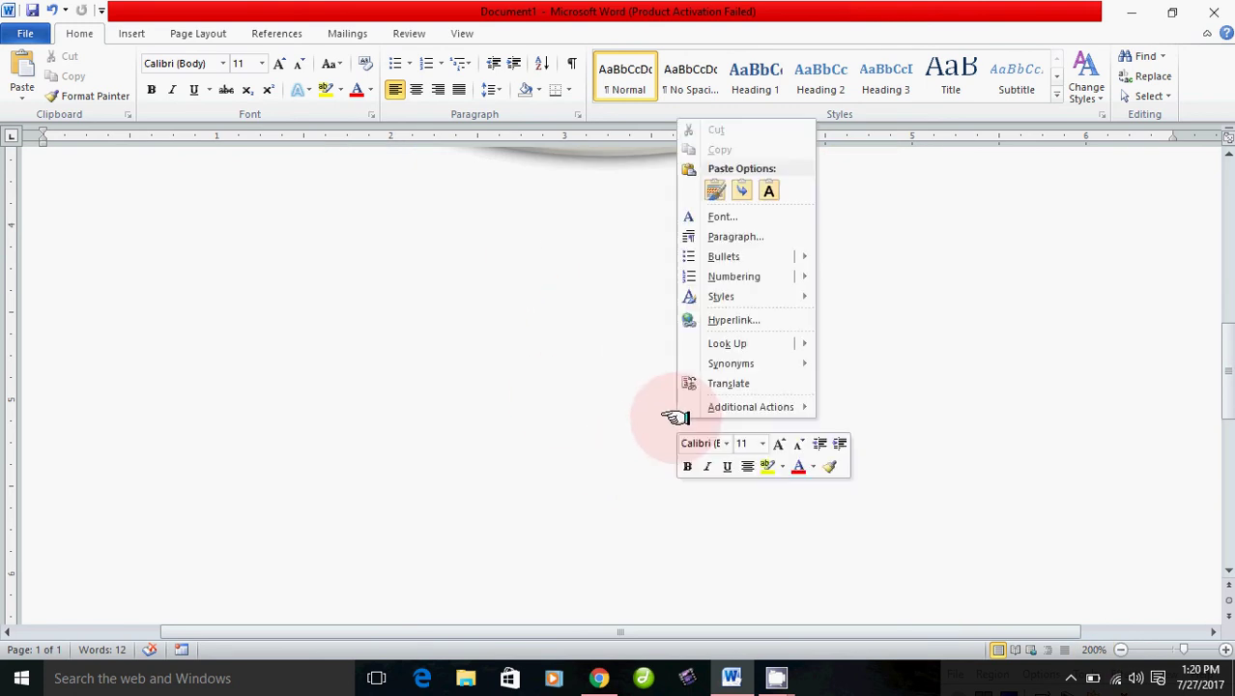
left_click(742, 189)
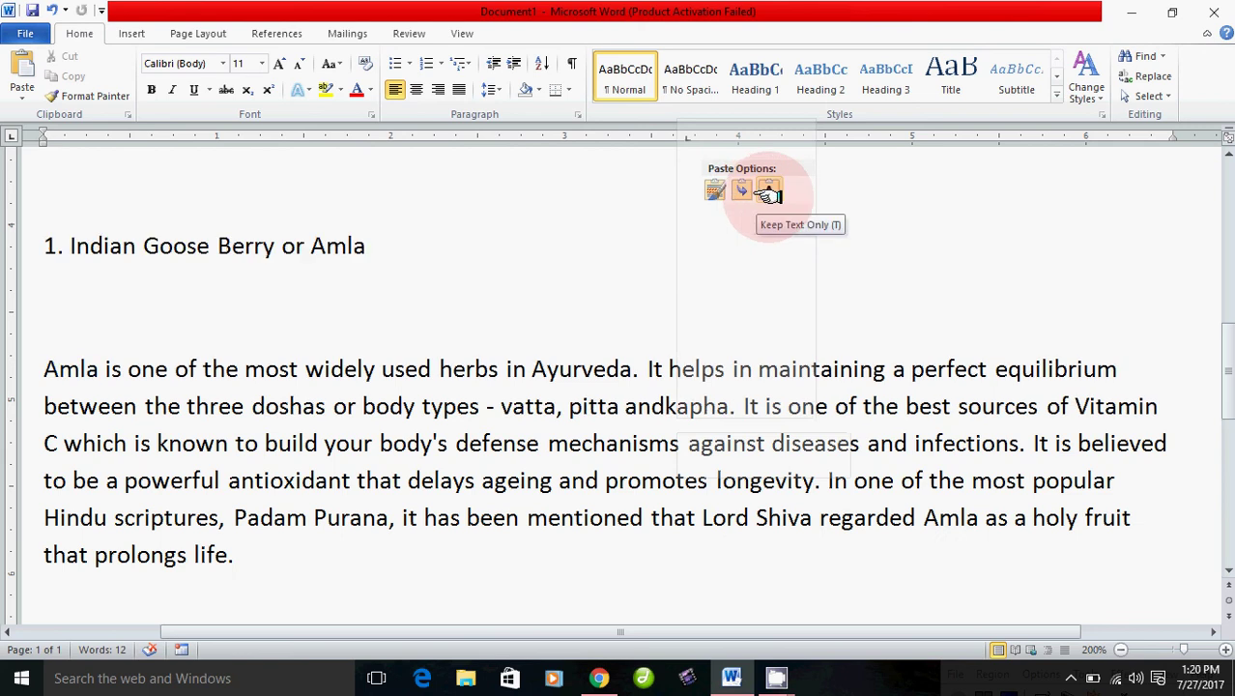
left_click(766, 192)
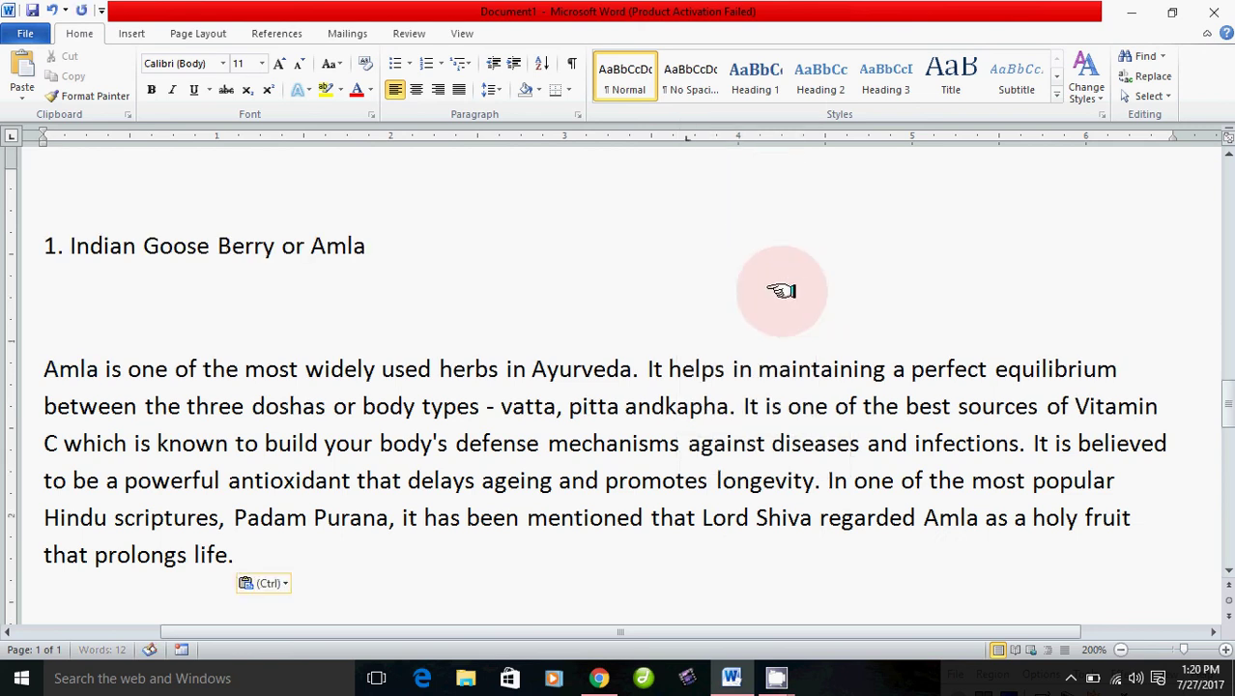
scroll(781, 290, "up", 2)
scroll(781, 289, "up", 10)
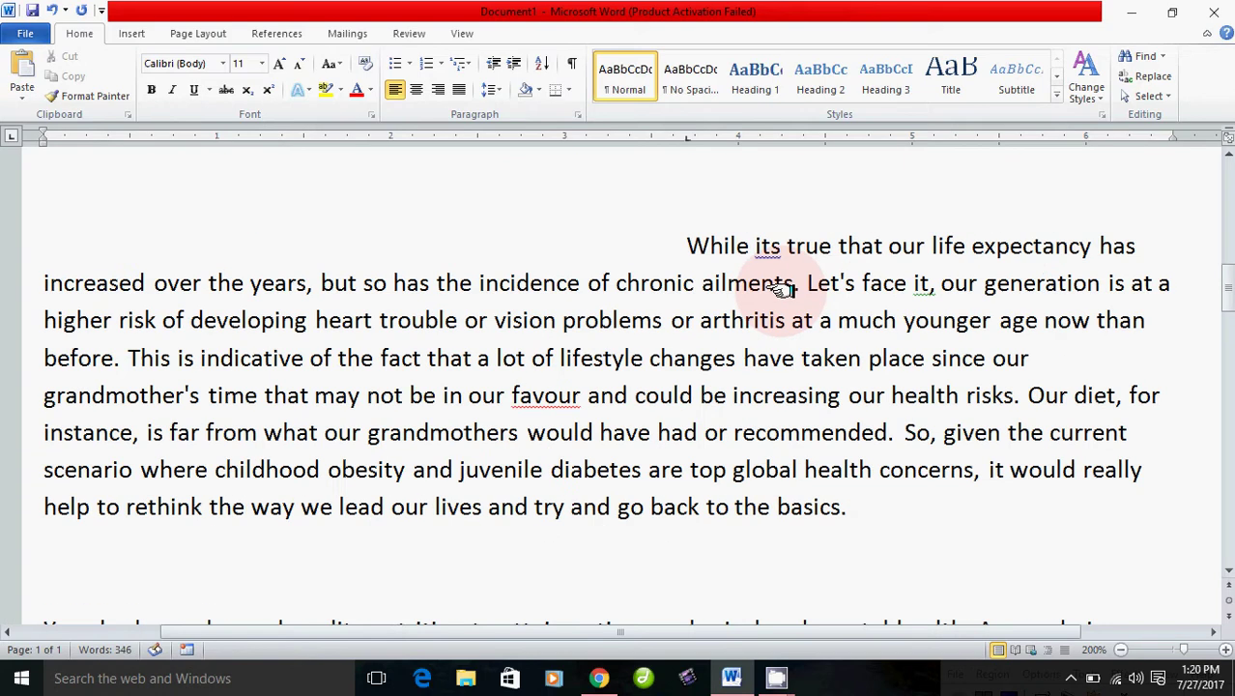
Delete the space before the 'While its true' paragraph, undoing when the W disappears.
scroll(780, 290, "up", 5)
scroll(781, 290, "down", 4)
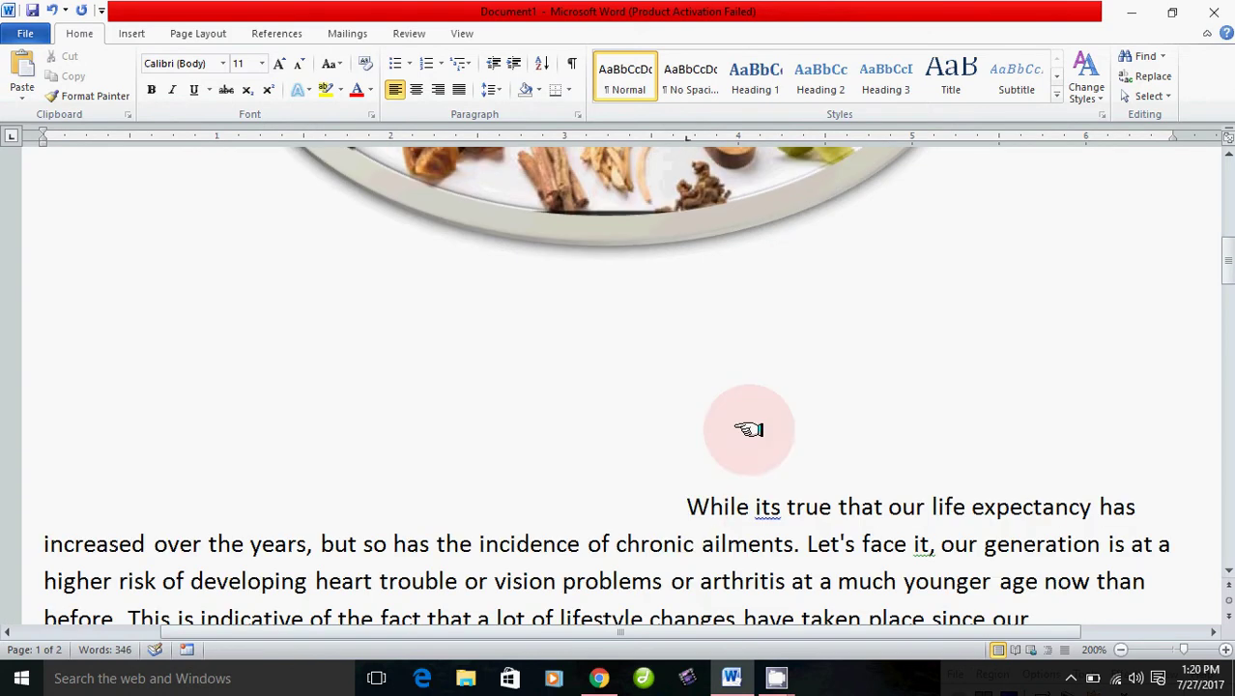
left_click(684, 506)
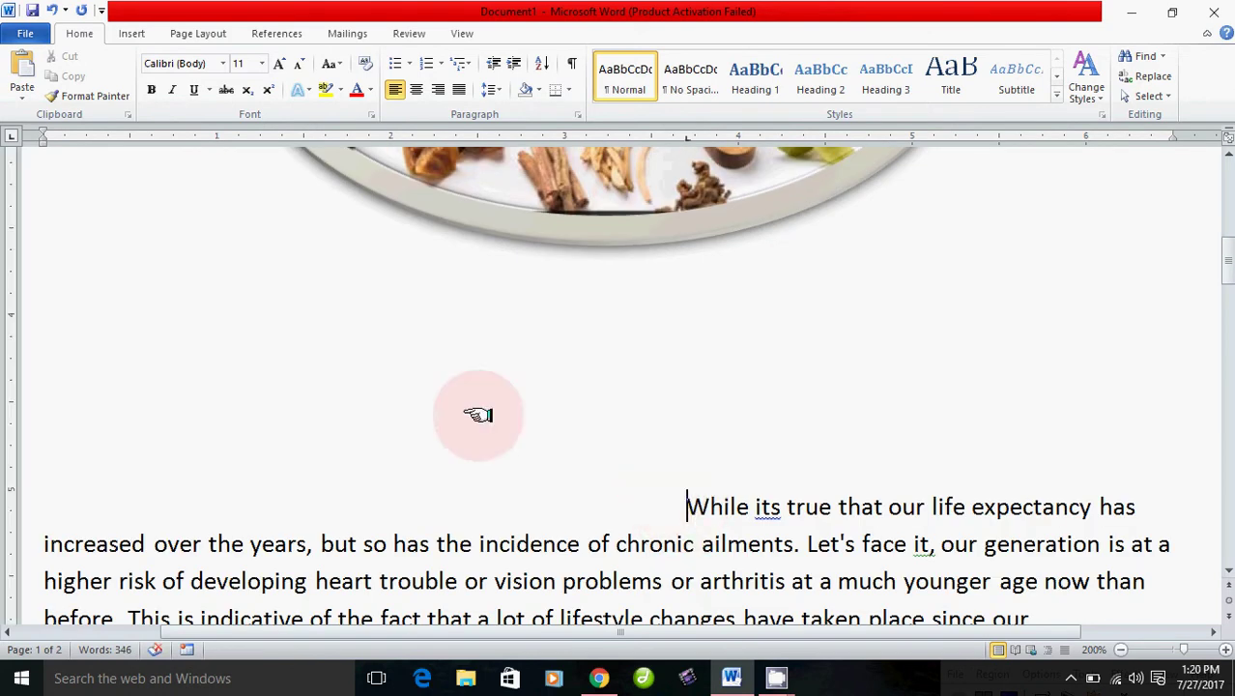
left_click(50, 504)
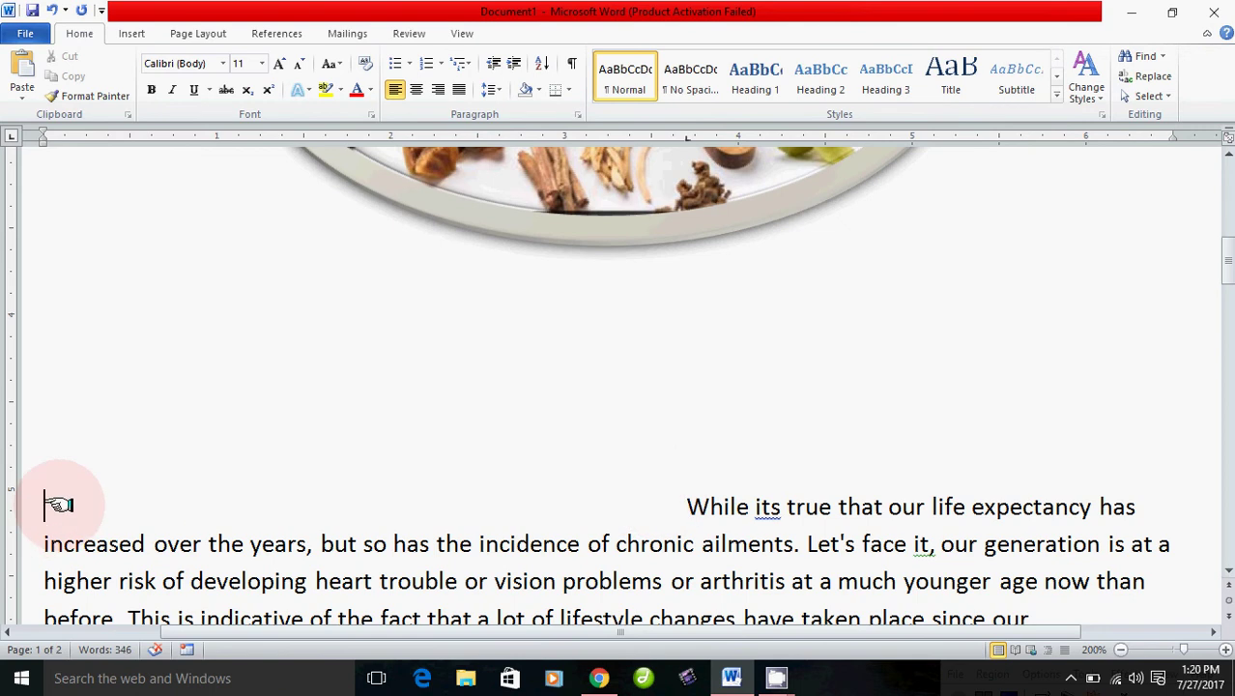
key("Delete")
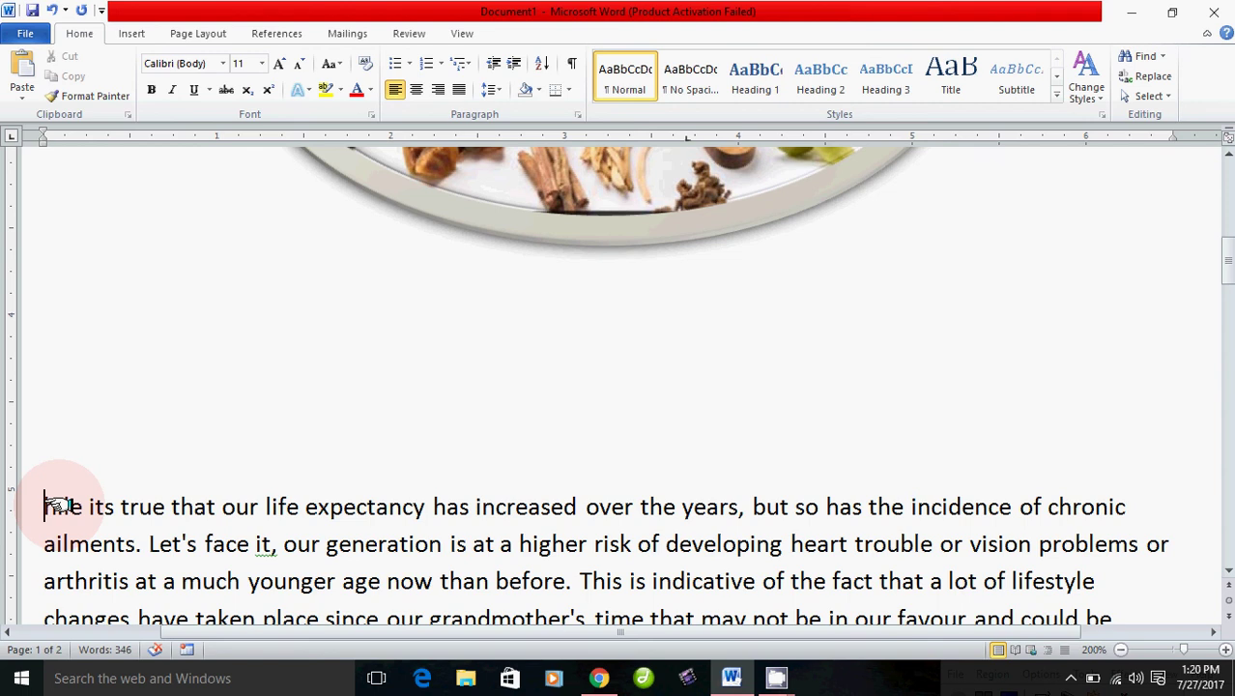
key("ctrl+z")
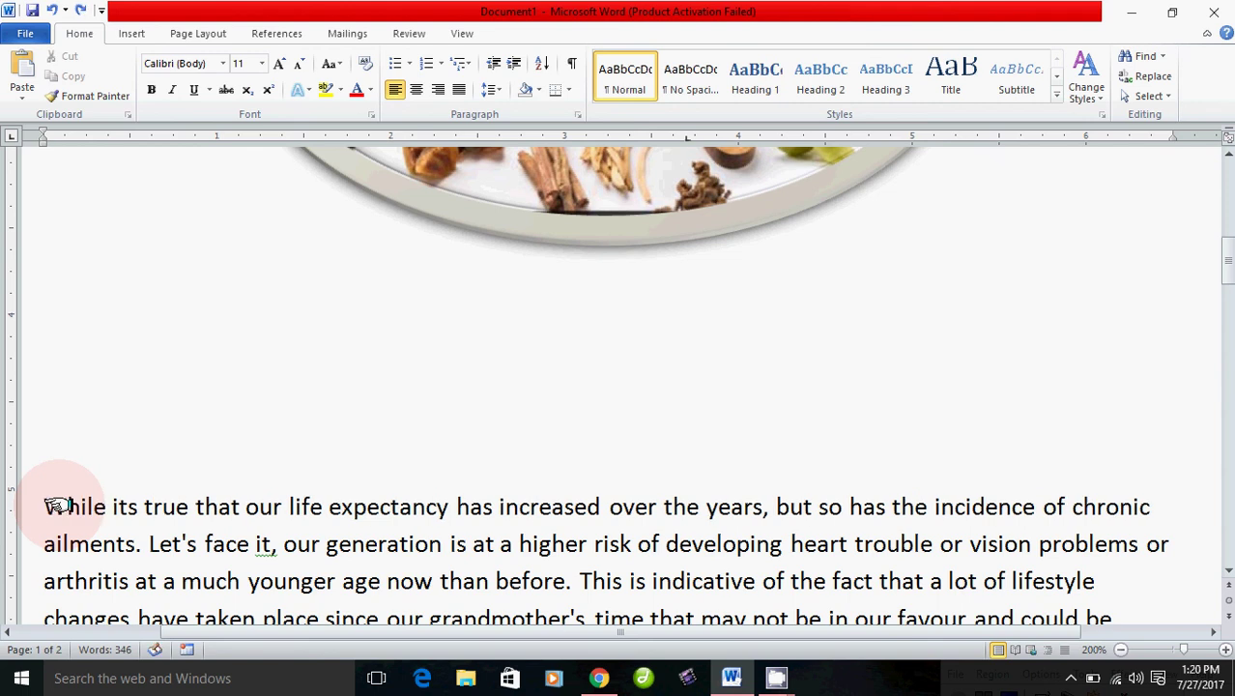
Clear the empty line below the herb-plate picture, undoing to restore the accidentally deleted picture.
scroll(106, 519, "down", 1)
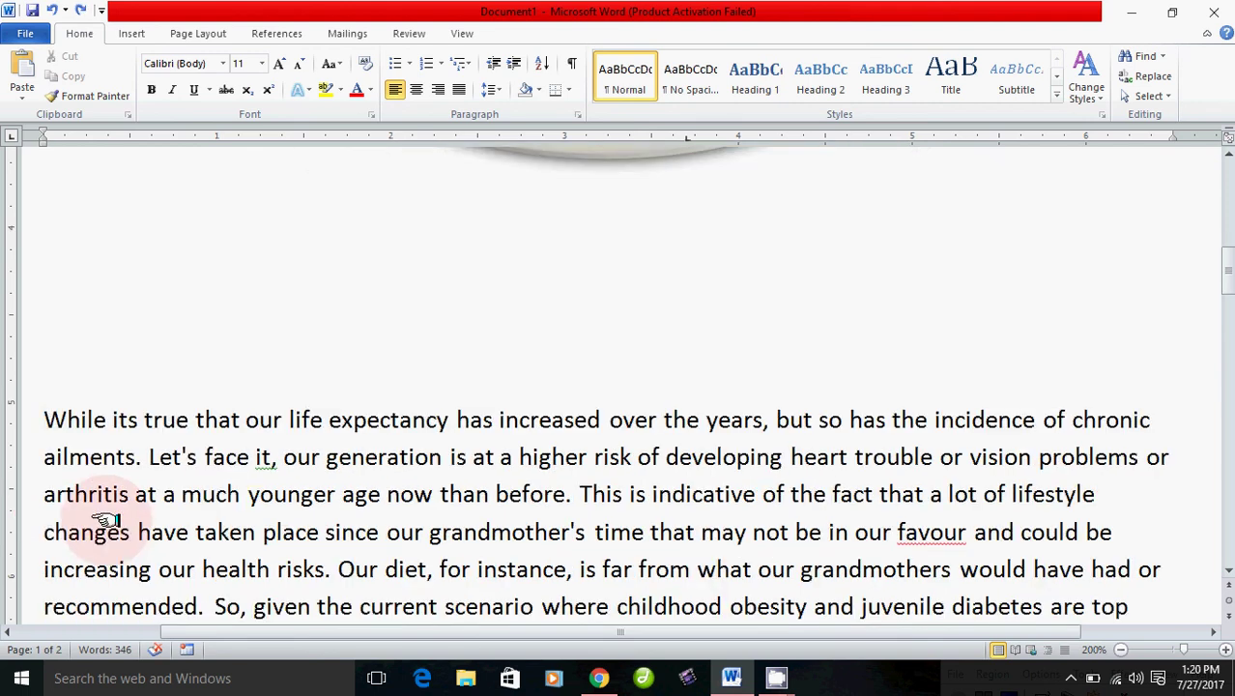
scroll(106, 518, "down", 2)
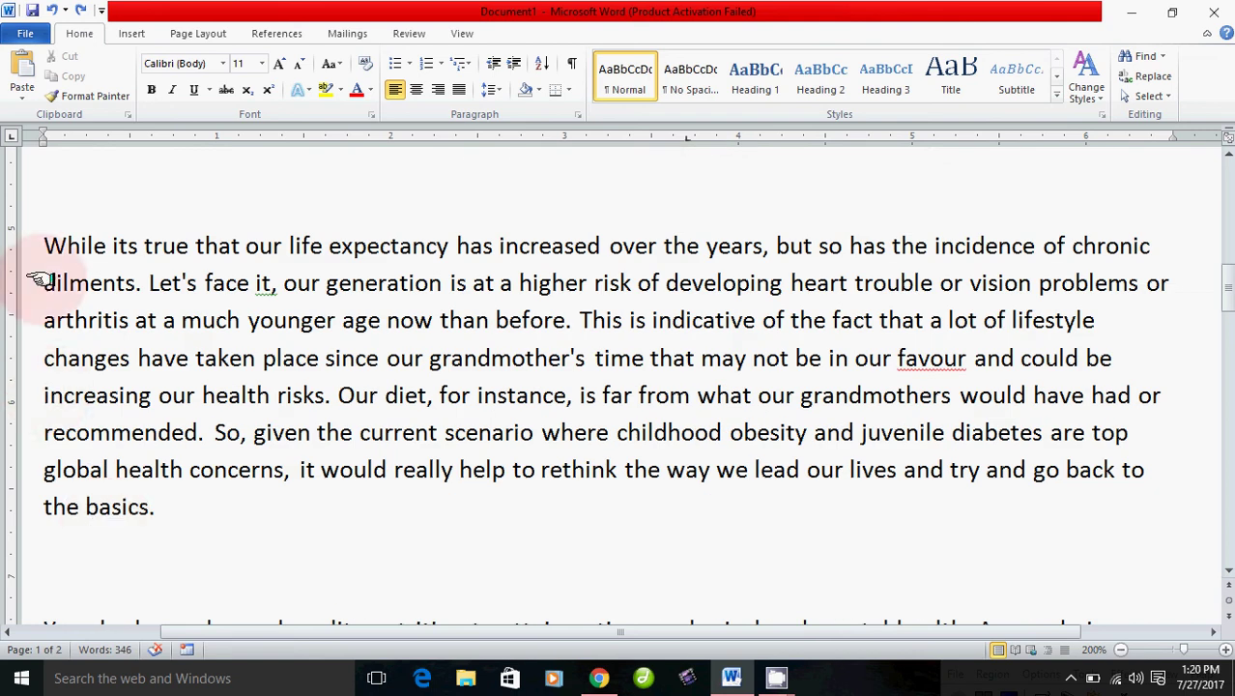
scroll(255, 323, "up", 3)
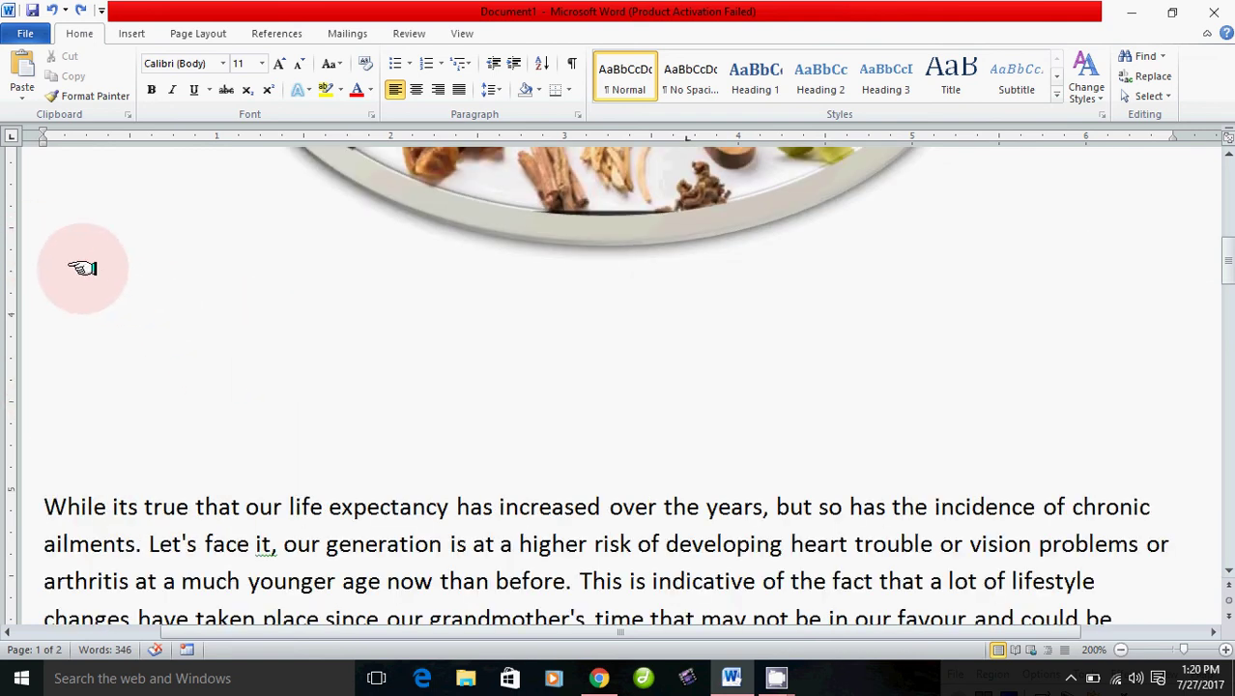
scroll(55, 262, "up", 4)
left_click(193, 391)
scroll(192, 391, "down", 3)
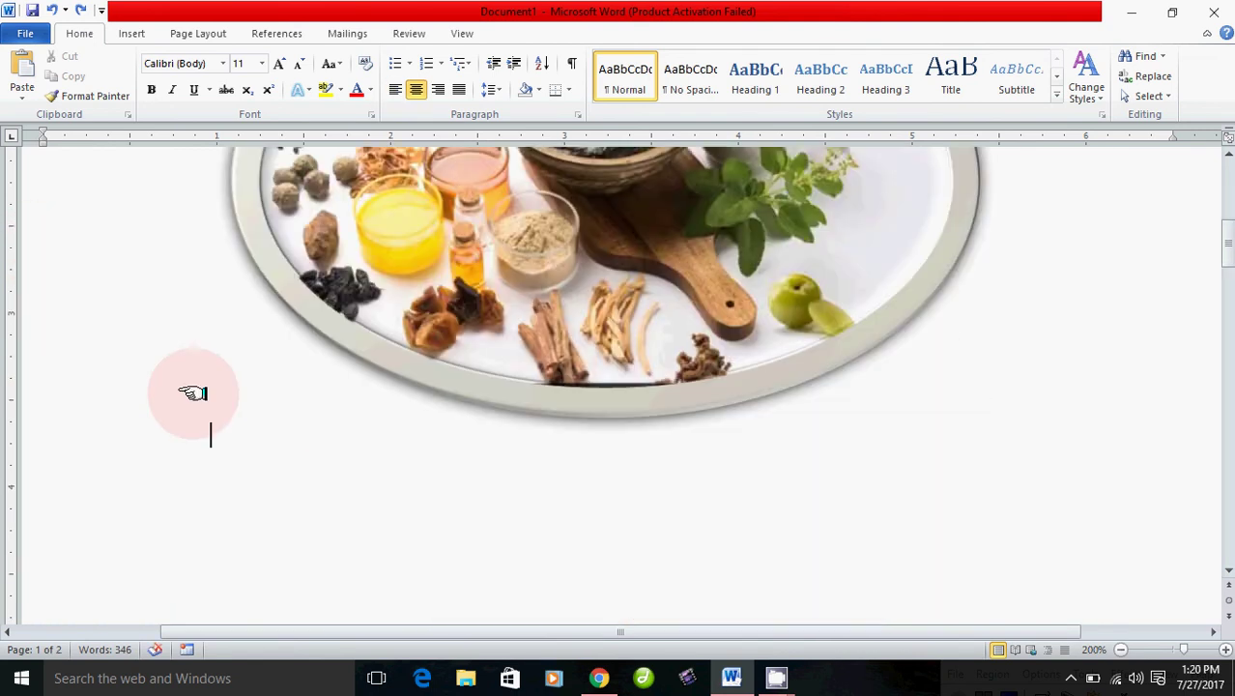
scroll(58, 382, "up", 4)
left_click(58, 382)
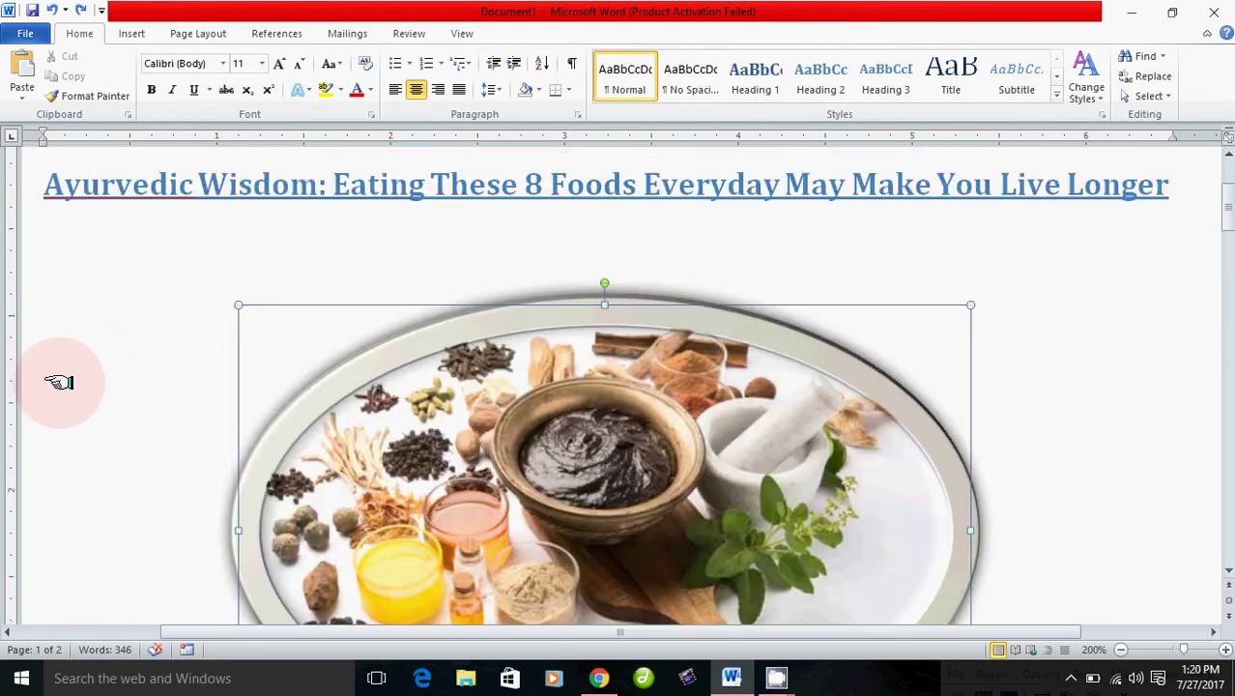
key("Delete")
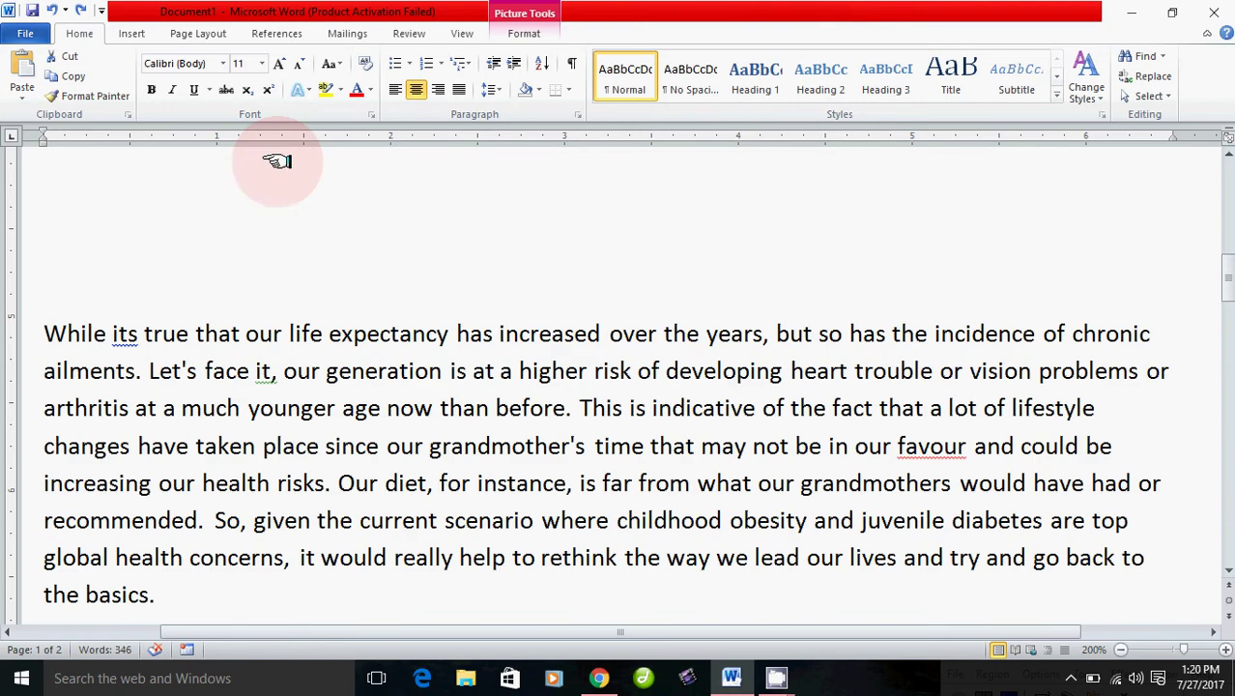
left_click(61, 269)
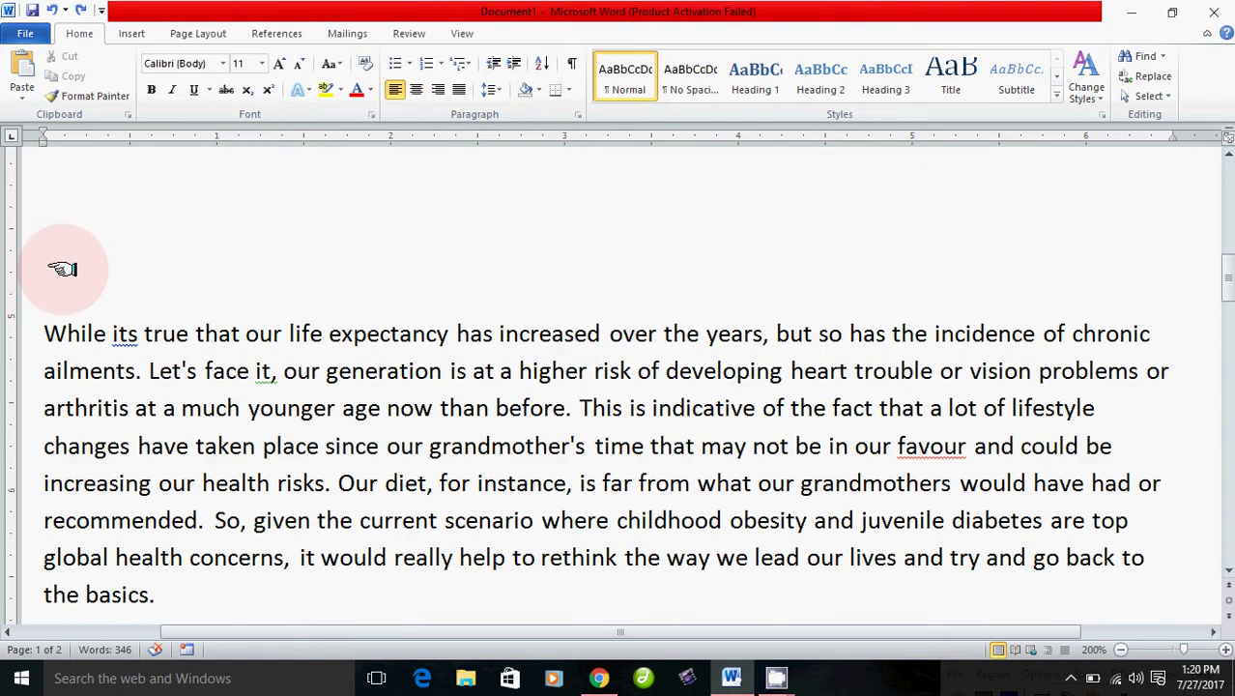
key("Delete")
key("ctrl+z")
key("ctrl+z")
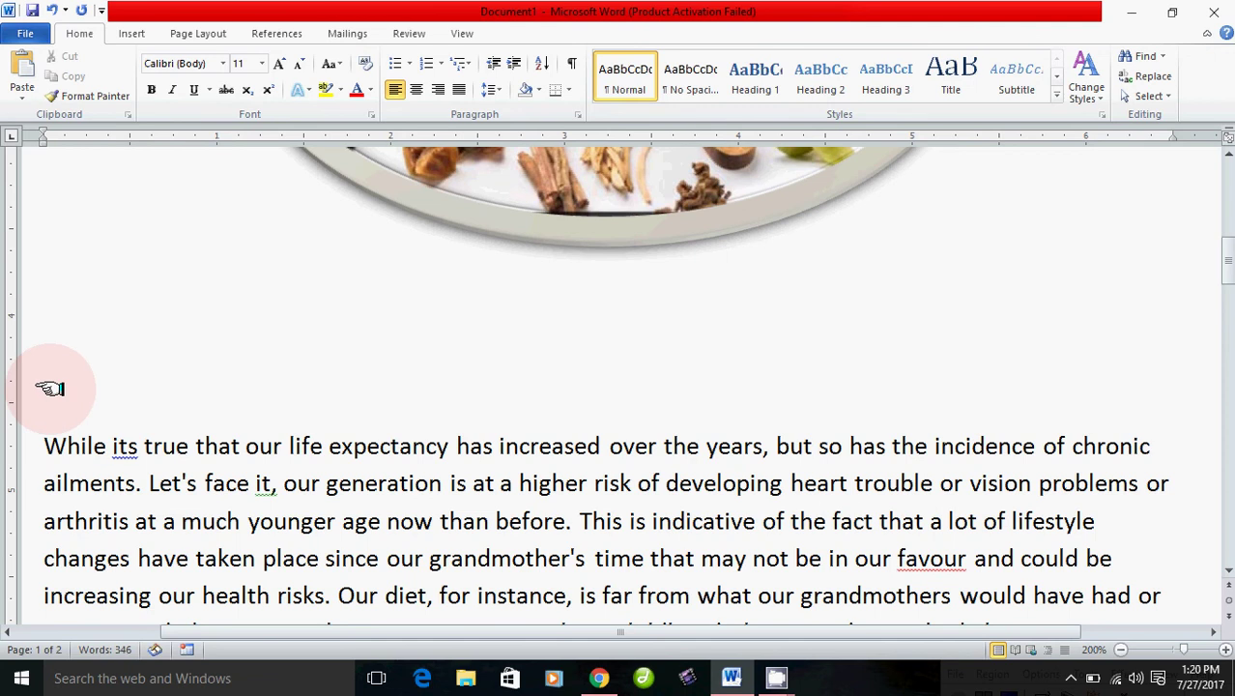
Delete the remaining blank lines between the picture and the intro paragraph.
key("Delete")
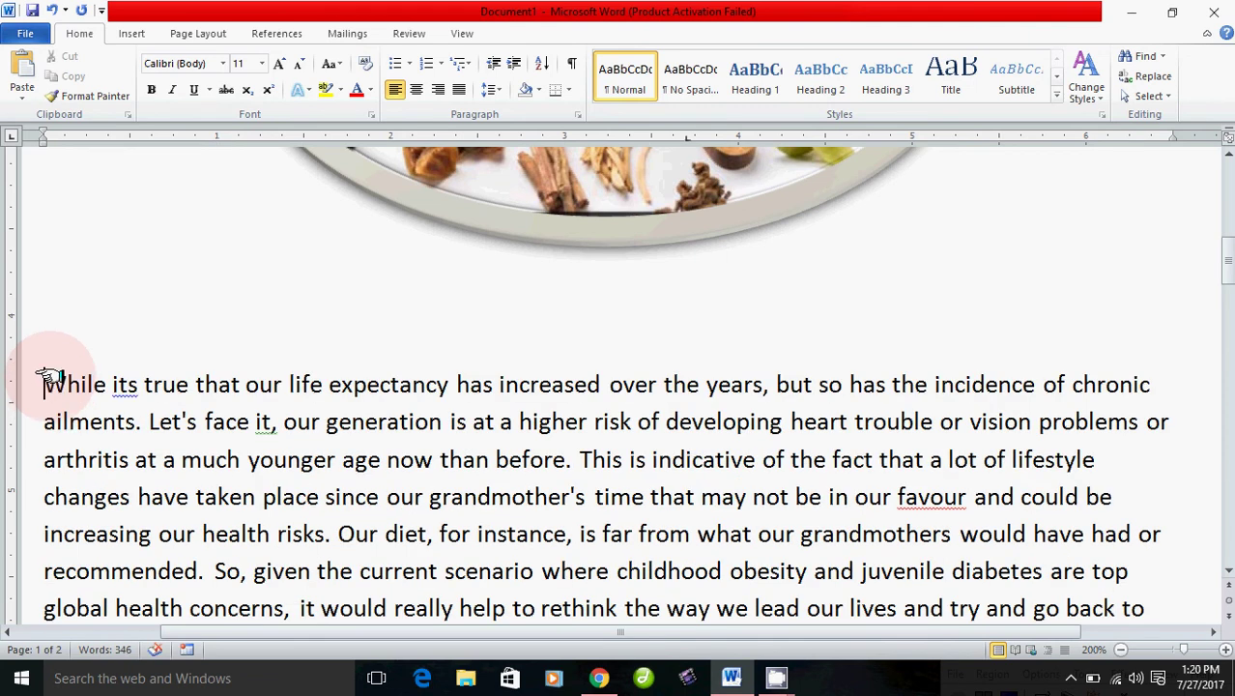
left_click(45, 336)
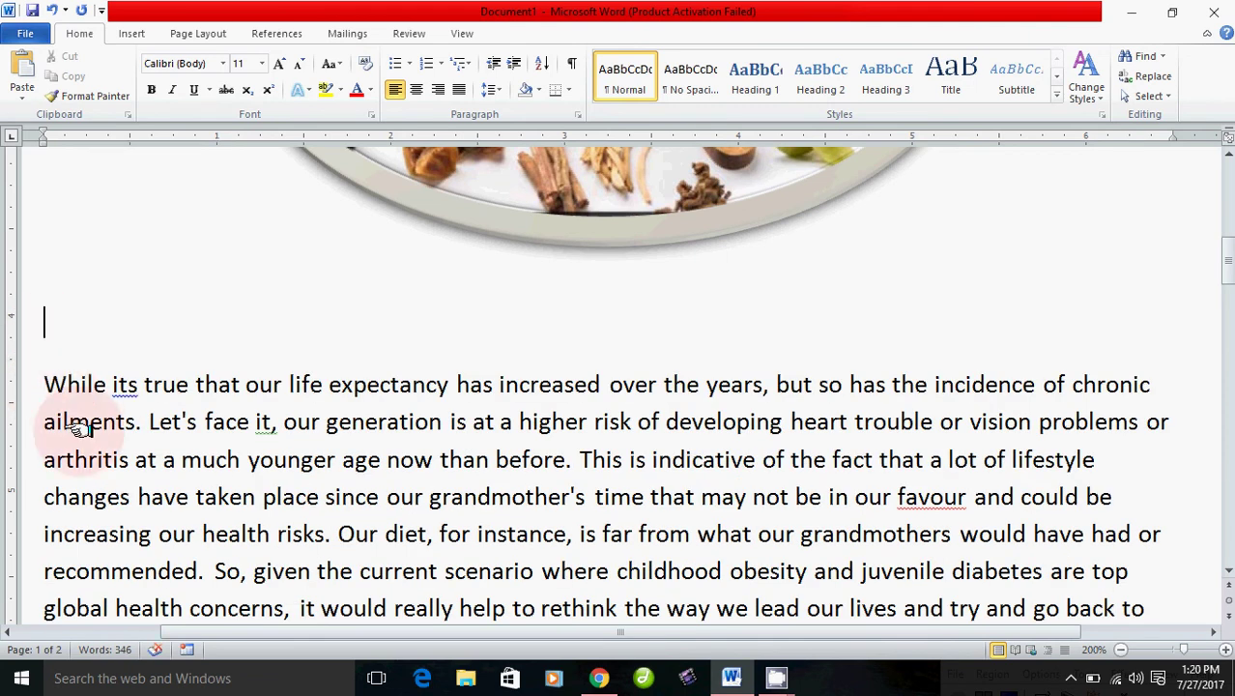
key("Delete")
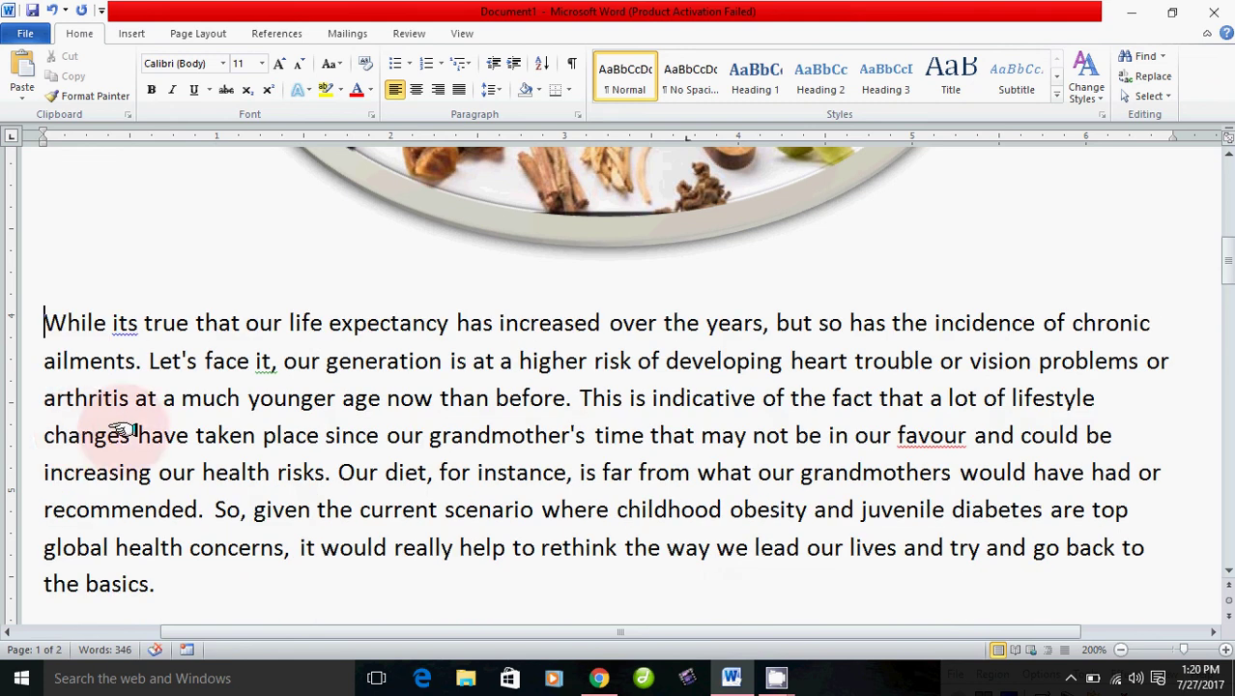
scroll(464, 497, "down", 2)
scroll(463, 497, "up", 5)
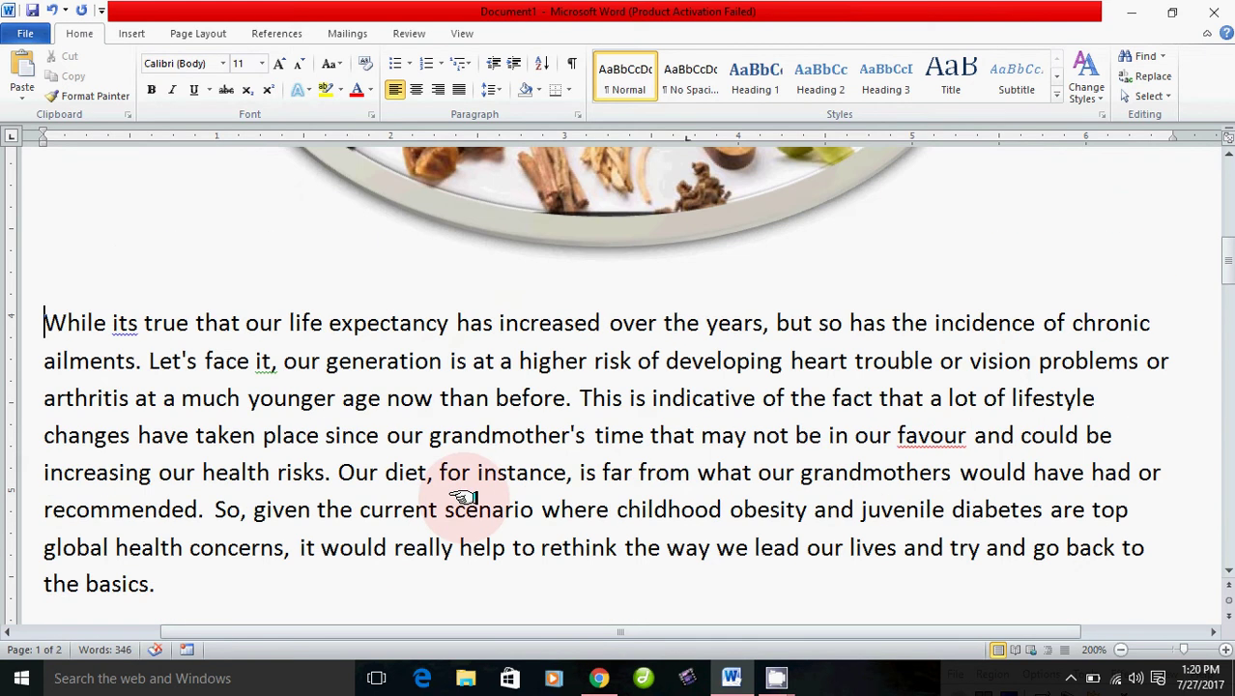
scroll(464, 497, "up", 3)
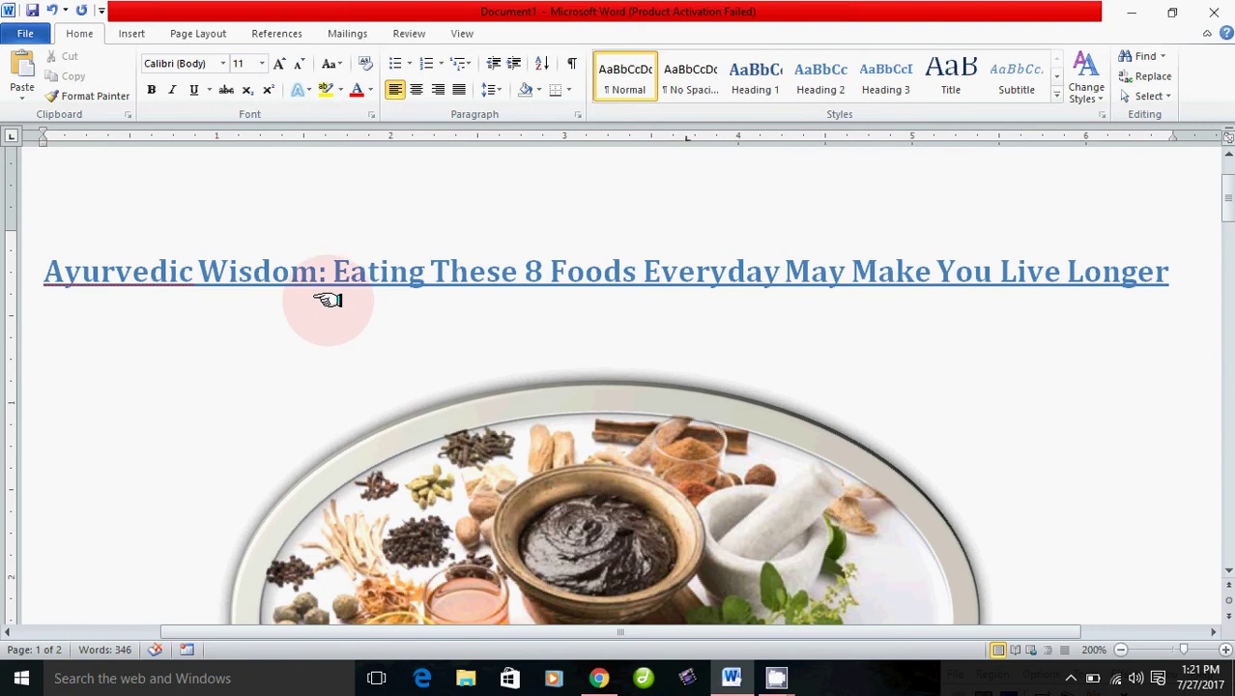
scroll(596, 467, "down", 4)
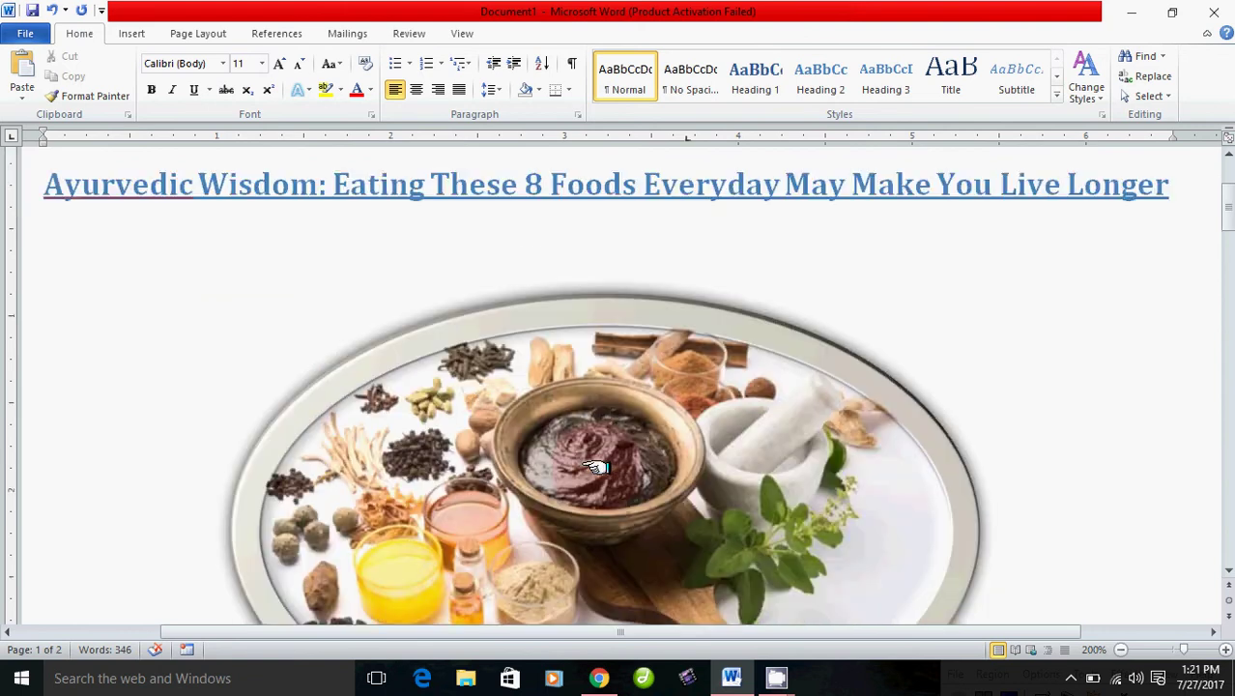
scroll(596, 467, "down", 2)
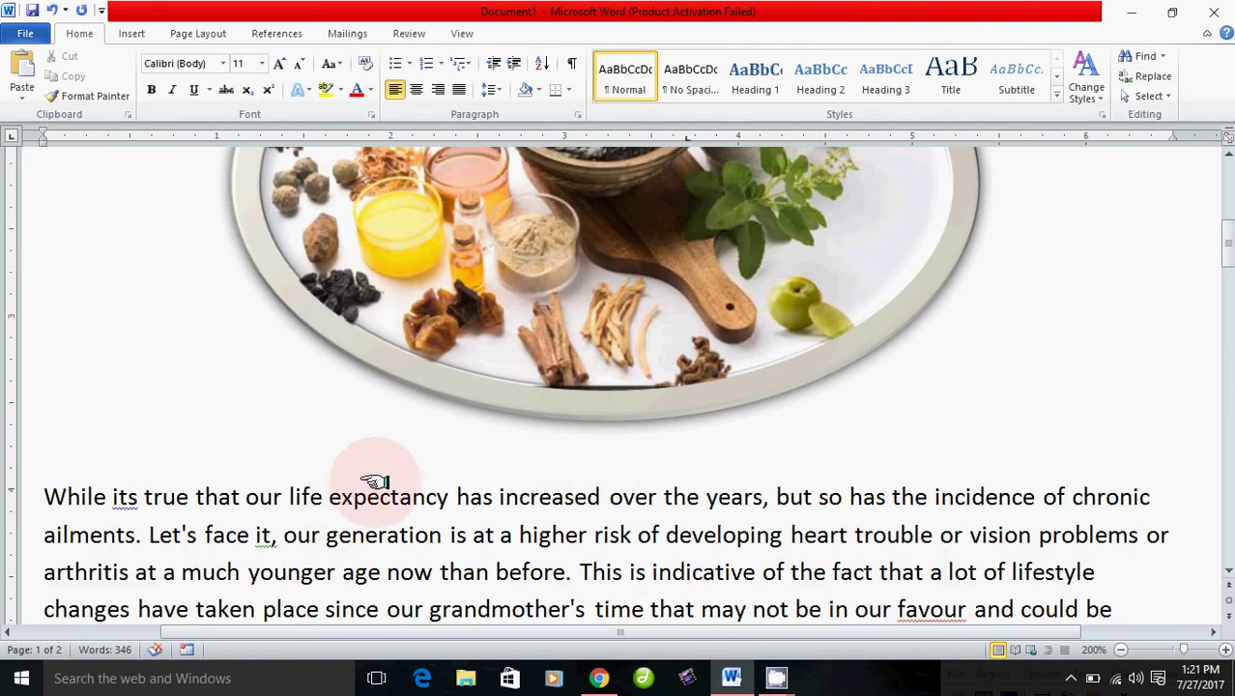
scroll(419, 480, "down", 3)
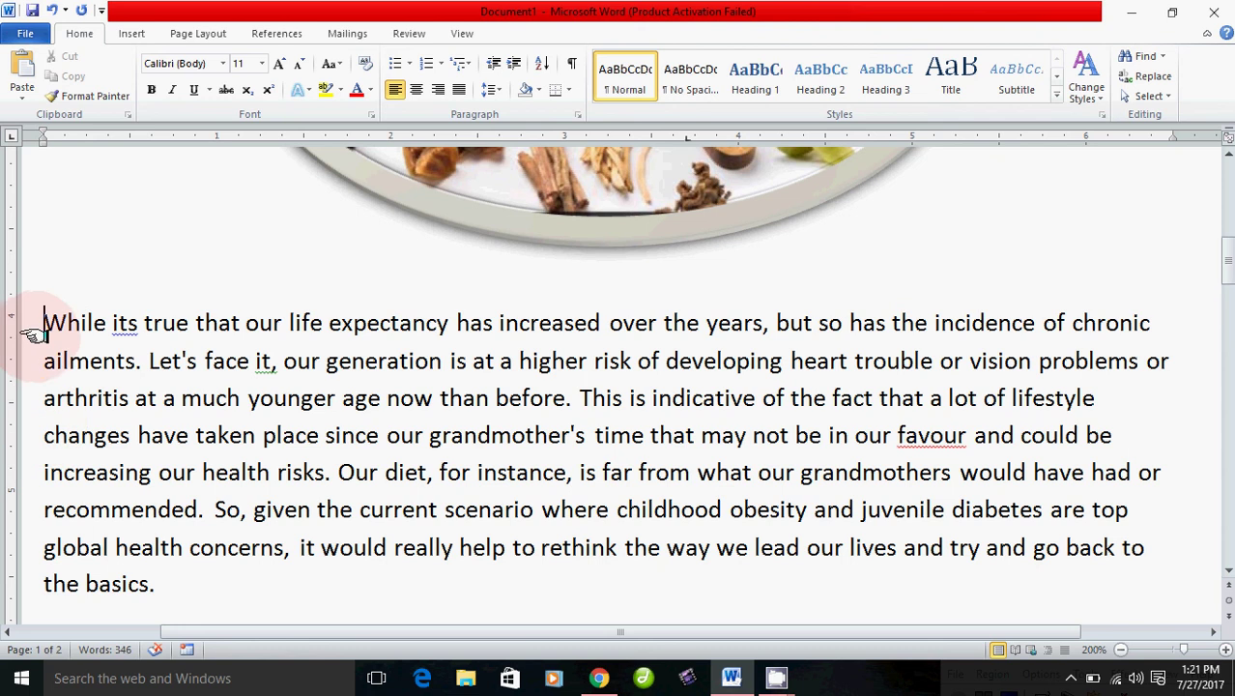
Justify the 'While its true' paragraph.
left_click_drag(49, 322, 169, 576)
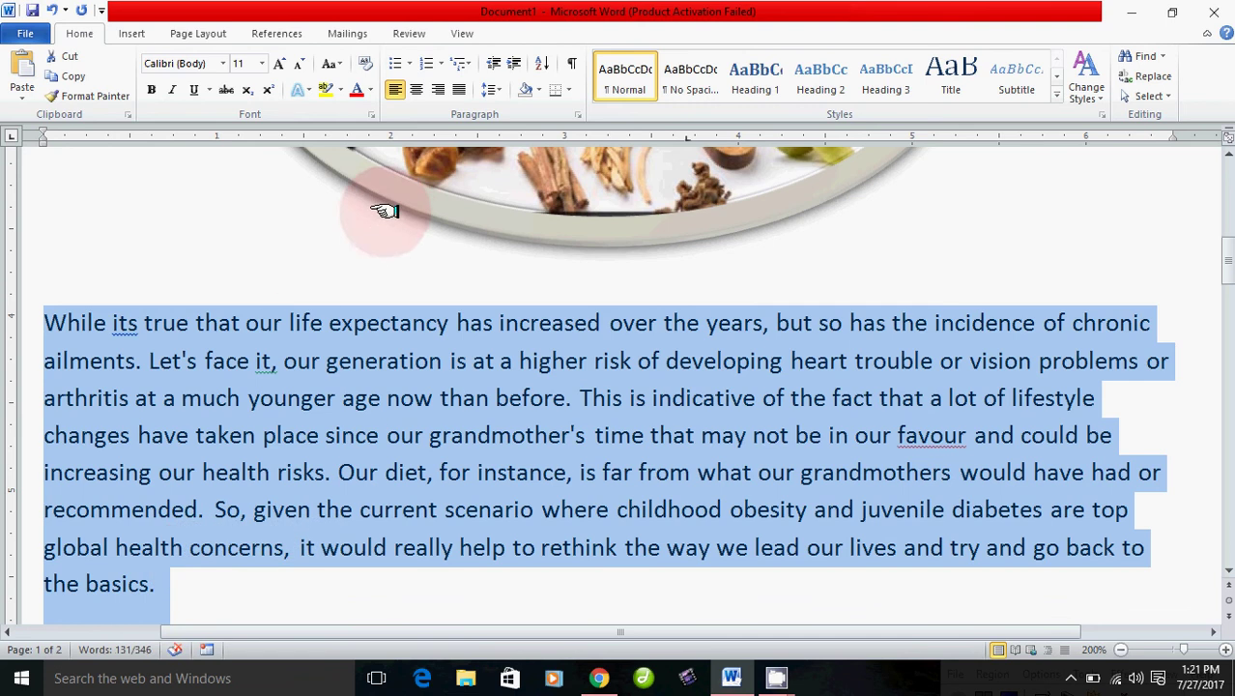
left_click(459, 89)
left_click(950, 250)
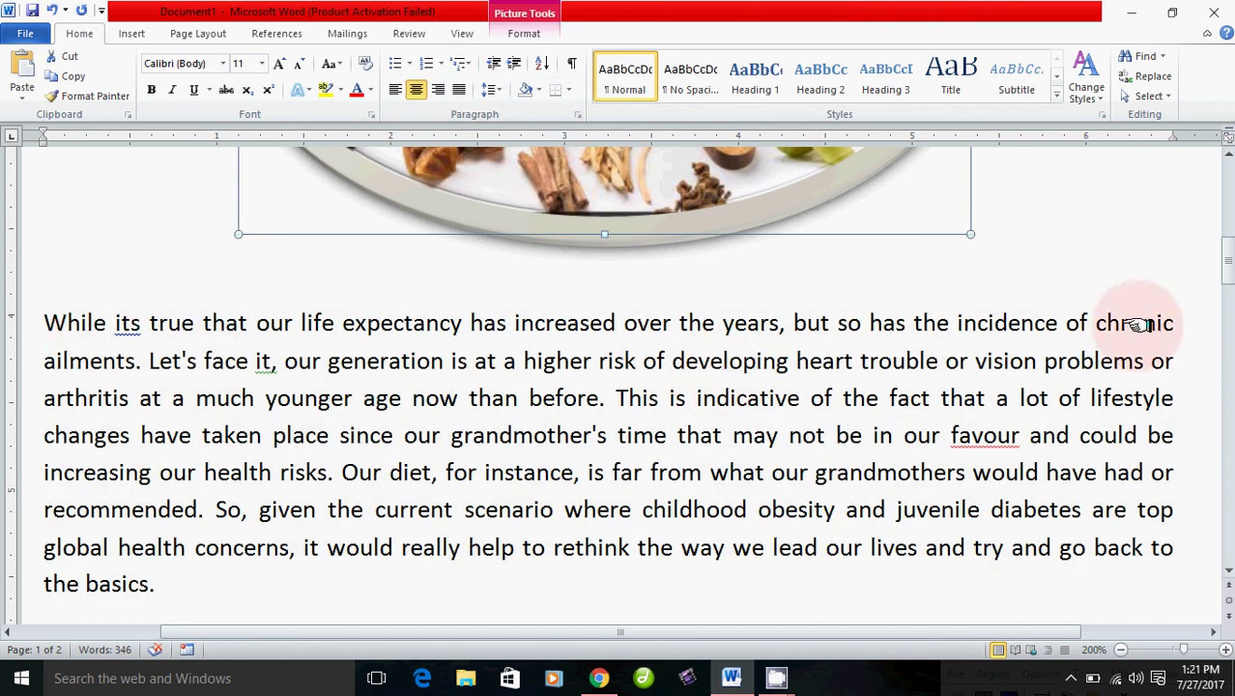
scroll(399, 440, "down", 2)
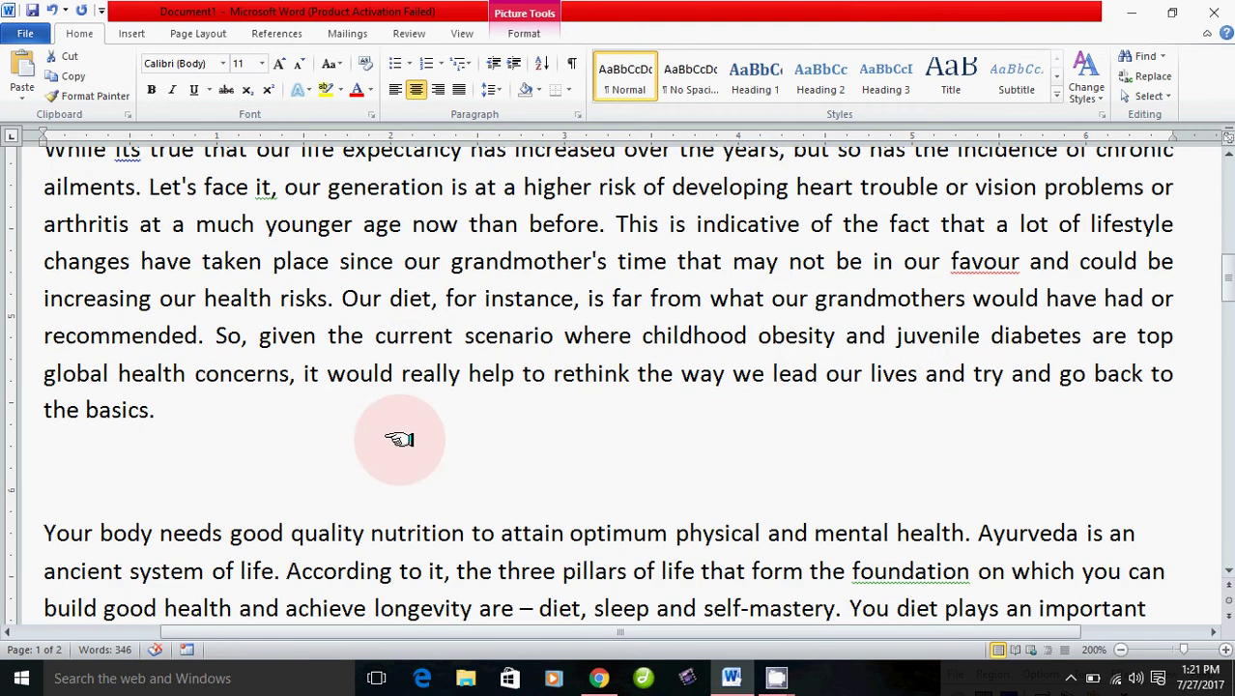
scroll(399, 439, "down", 2)
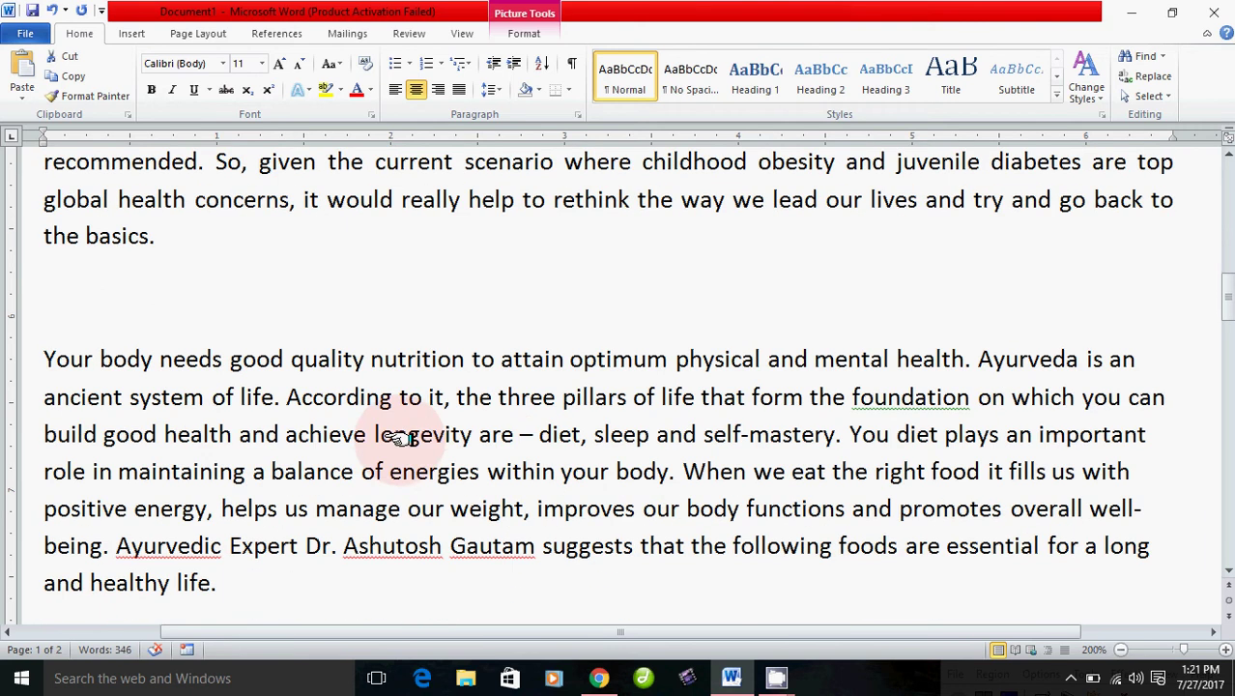
left_click(56, 283)
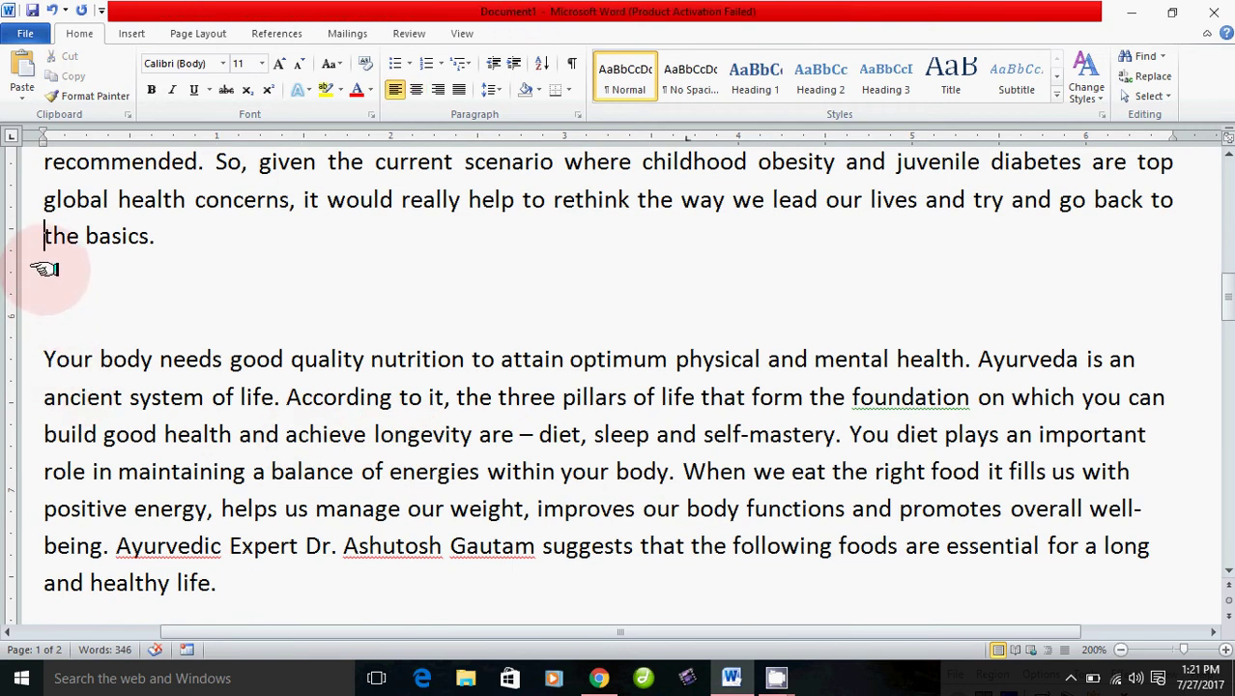
Remove the blank line before the 'Your body needs' paragraph and justify that paragraph.
left_click(44, 290)
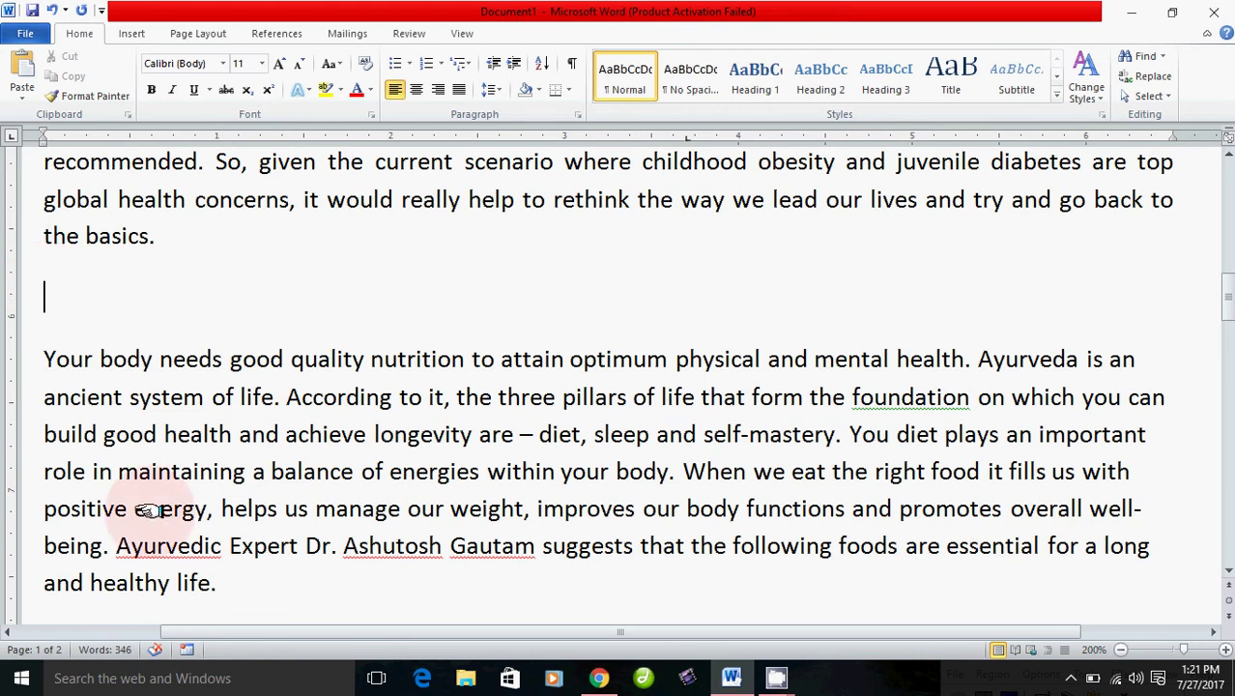
key("Delete")
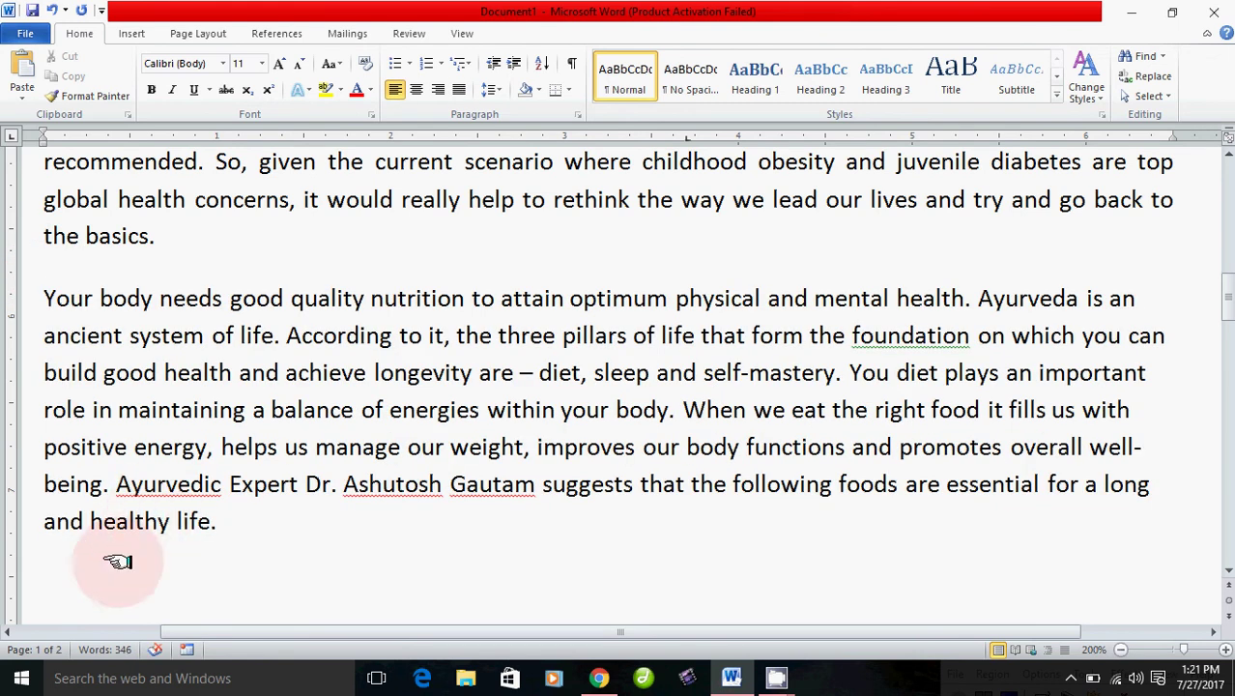
mouse_move(43, 298)
left_mouse_down()
mouse_move(198, 413)
mouse_move(207, 516)
left_mouse_up()
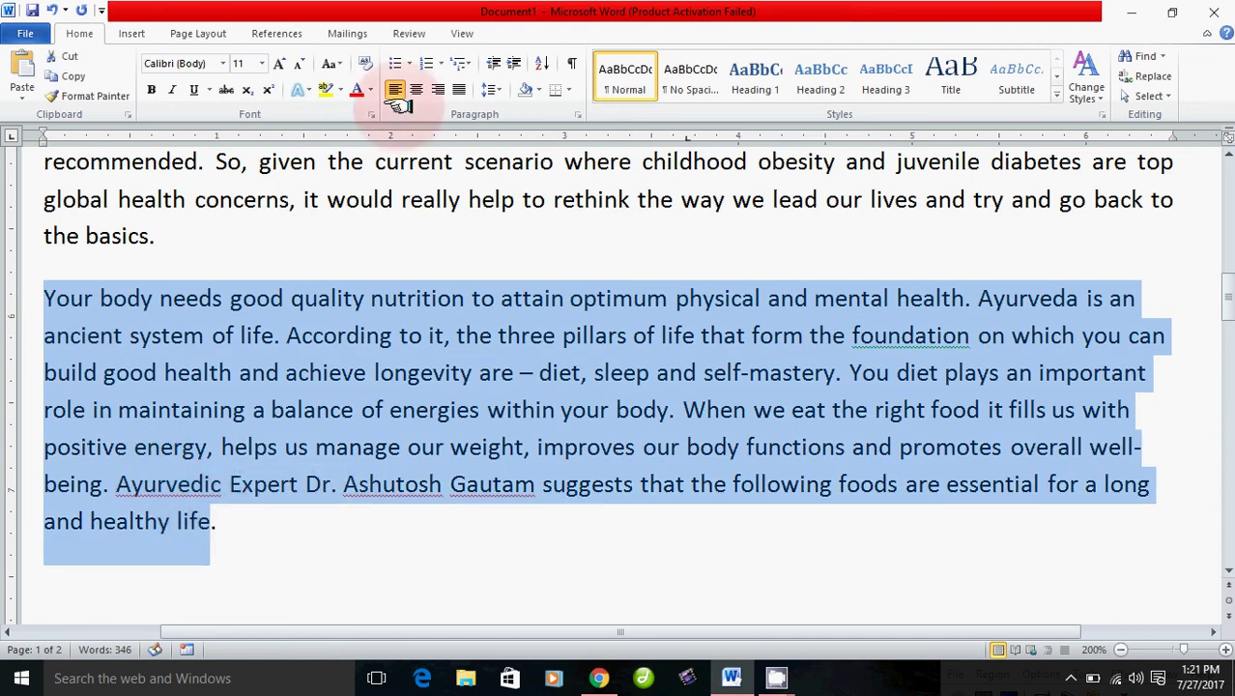
left_click(459, 90)
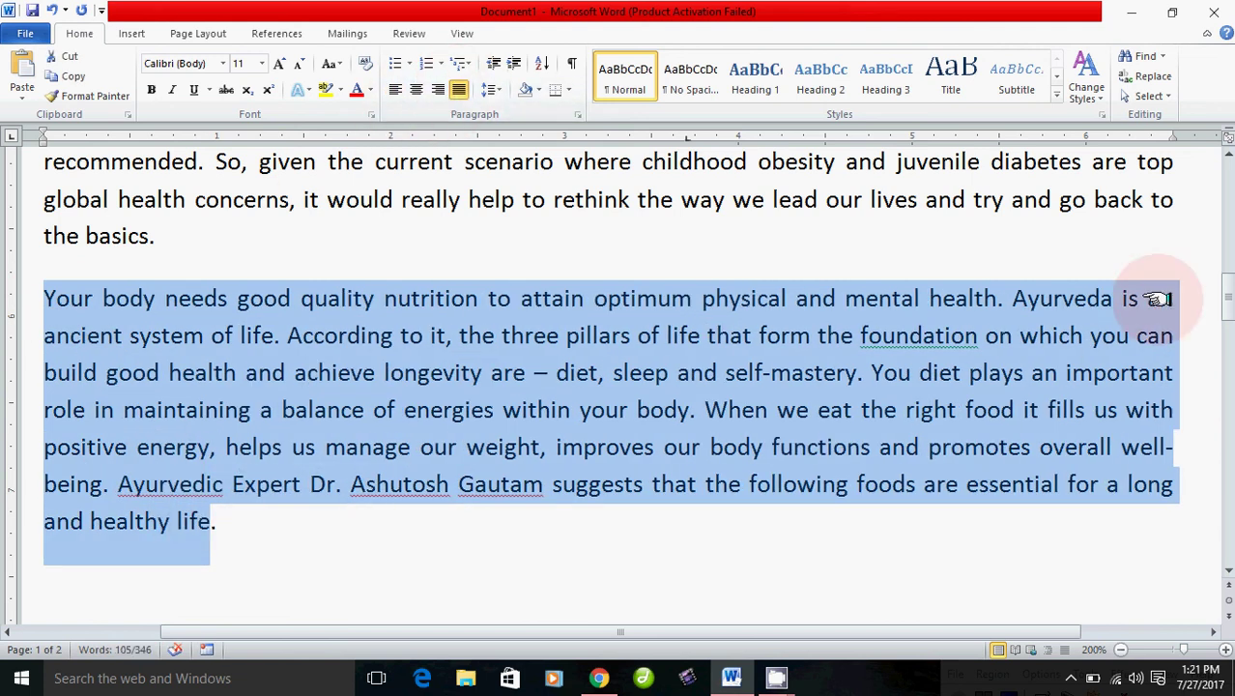
left_click(541, 538)
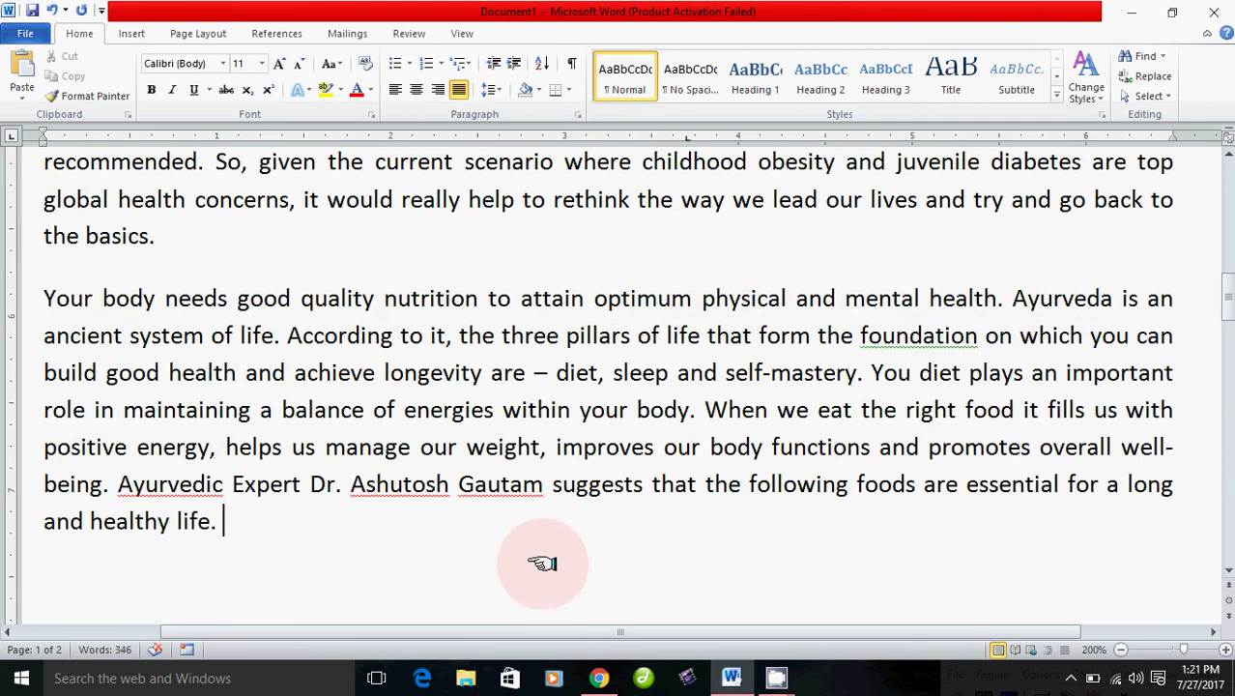
scroll(537, 564, "down", 3)
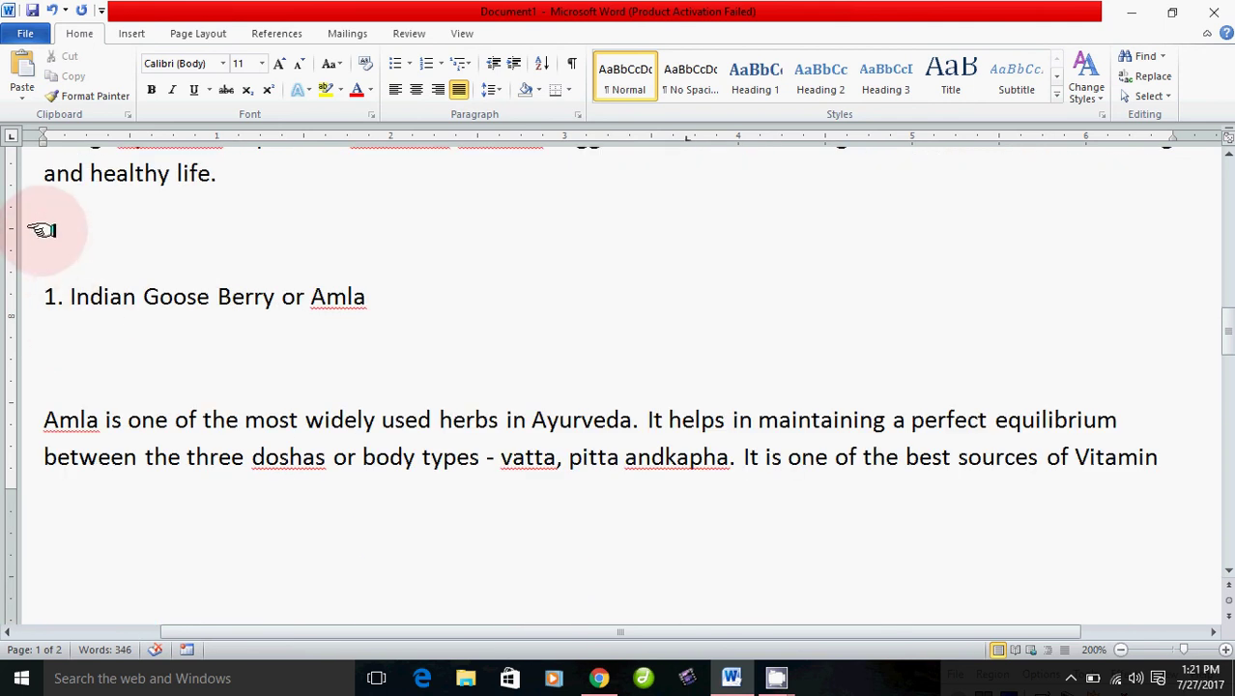
Remove the blank line above '1. Indian Goose Berry or Amla' and make that heading bold.
left_click(43, 229)
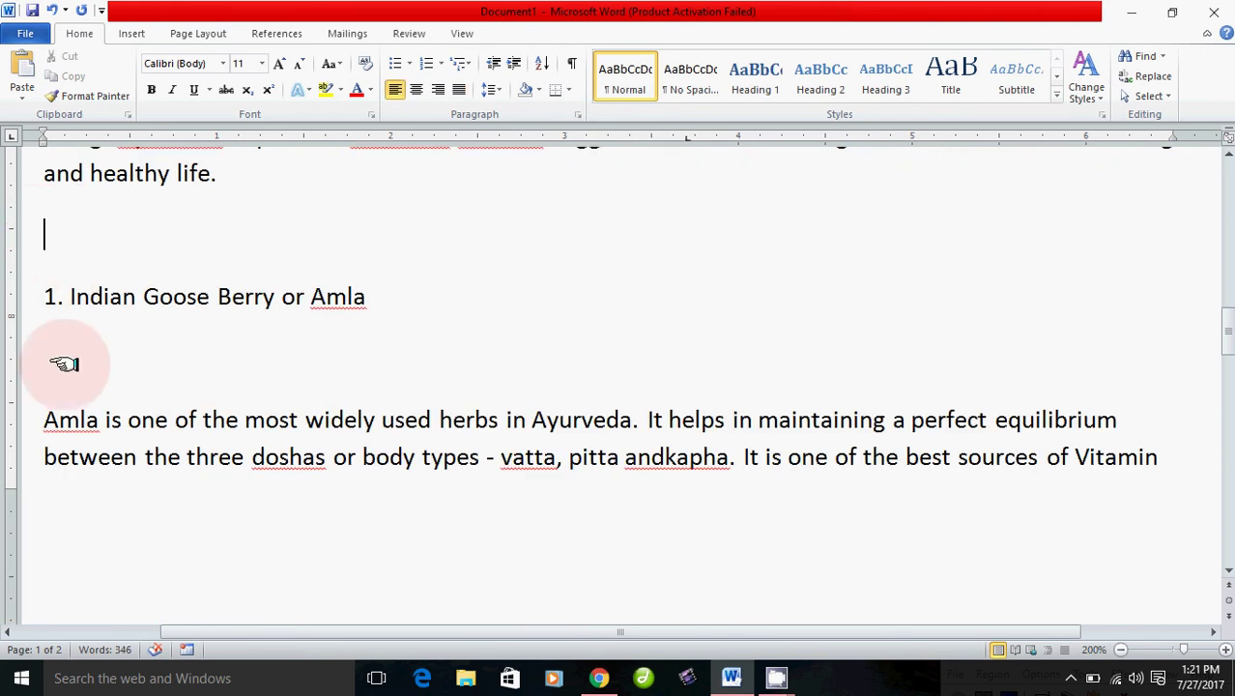
key("Delete")
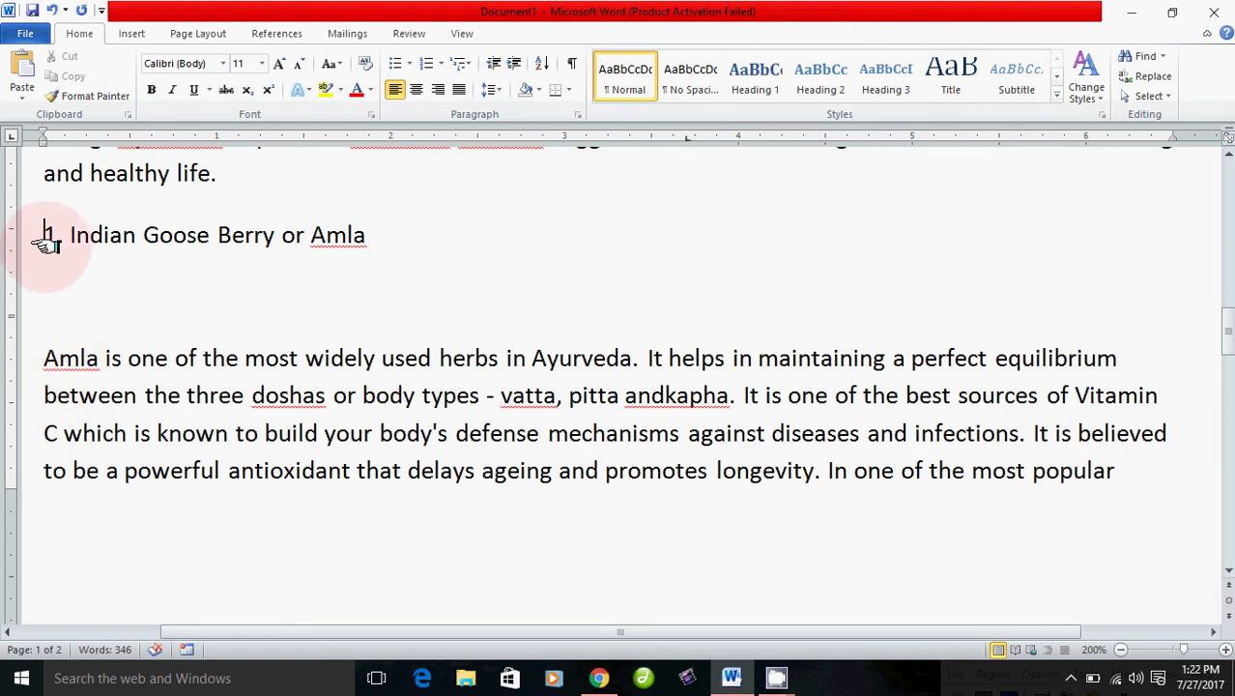
left_click_drag(45, 234, 395, 248)
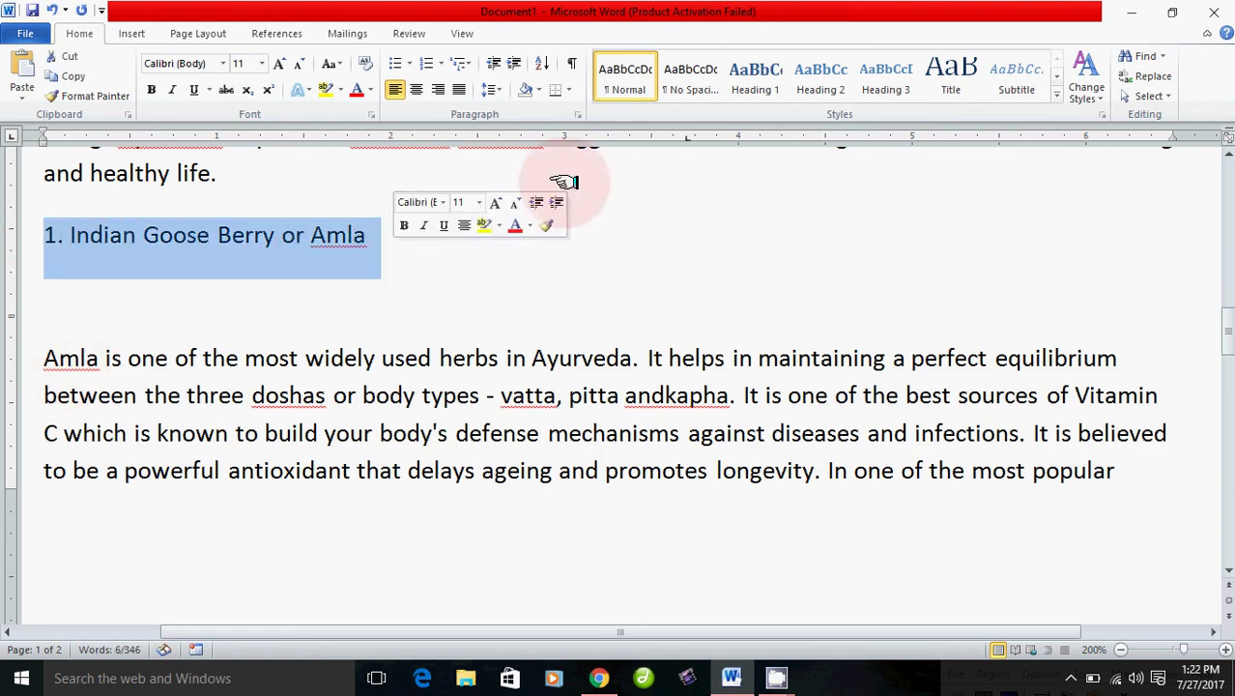
left_click(162, 89)
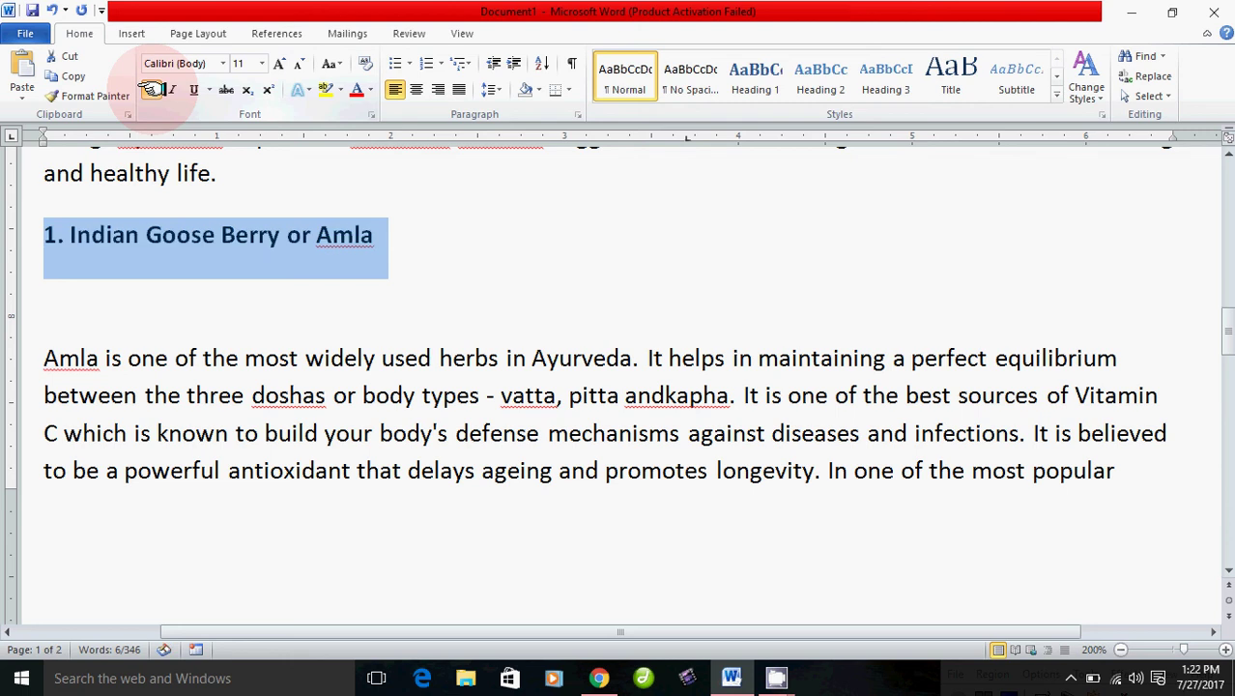
left_click(433, 255)
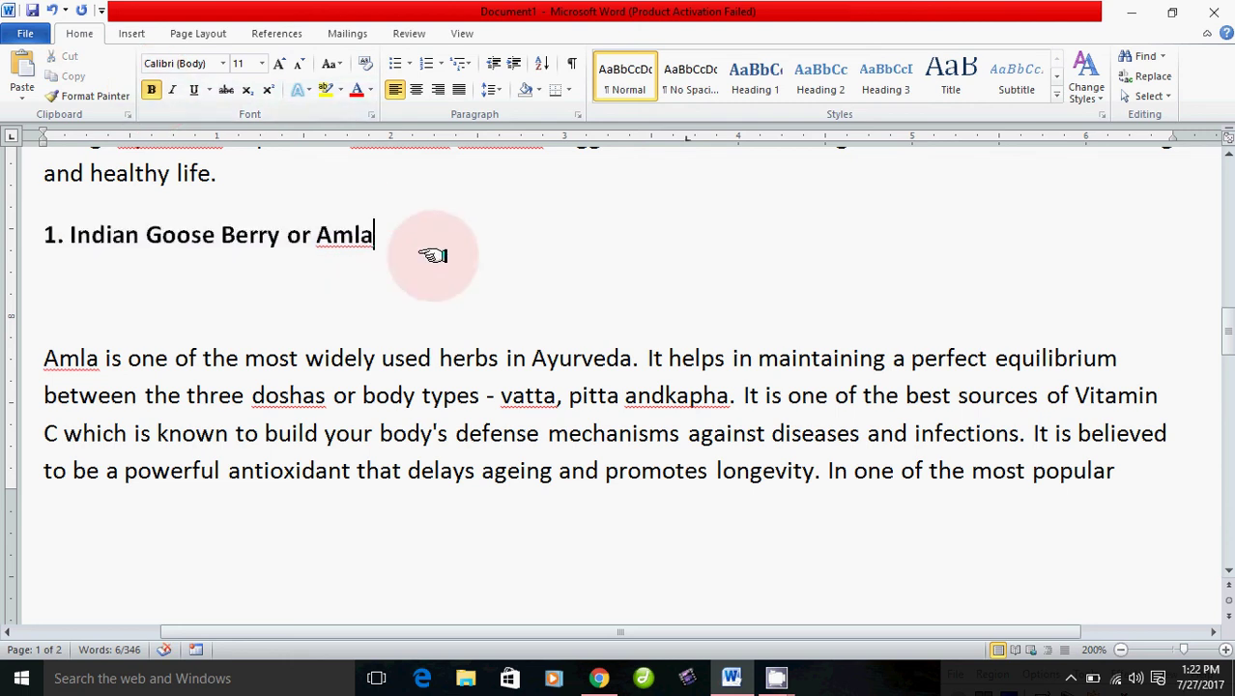
Delete the blank line under the heading and justify the Amla paragraph ending 'prolongs life.'.
left_click(46, 281)
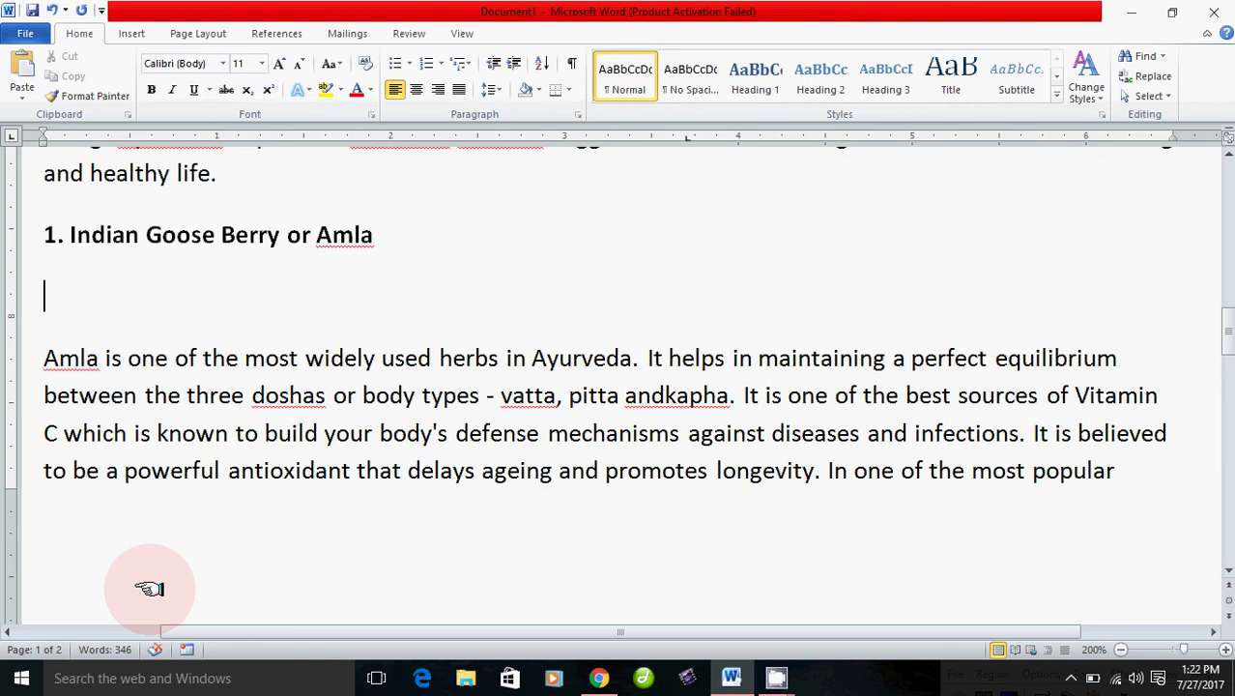
key("Delete")
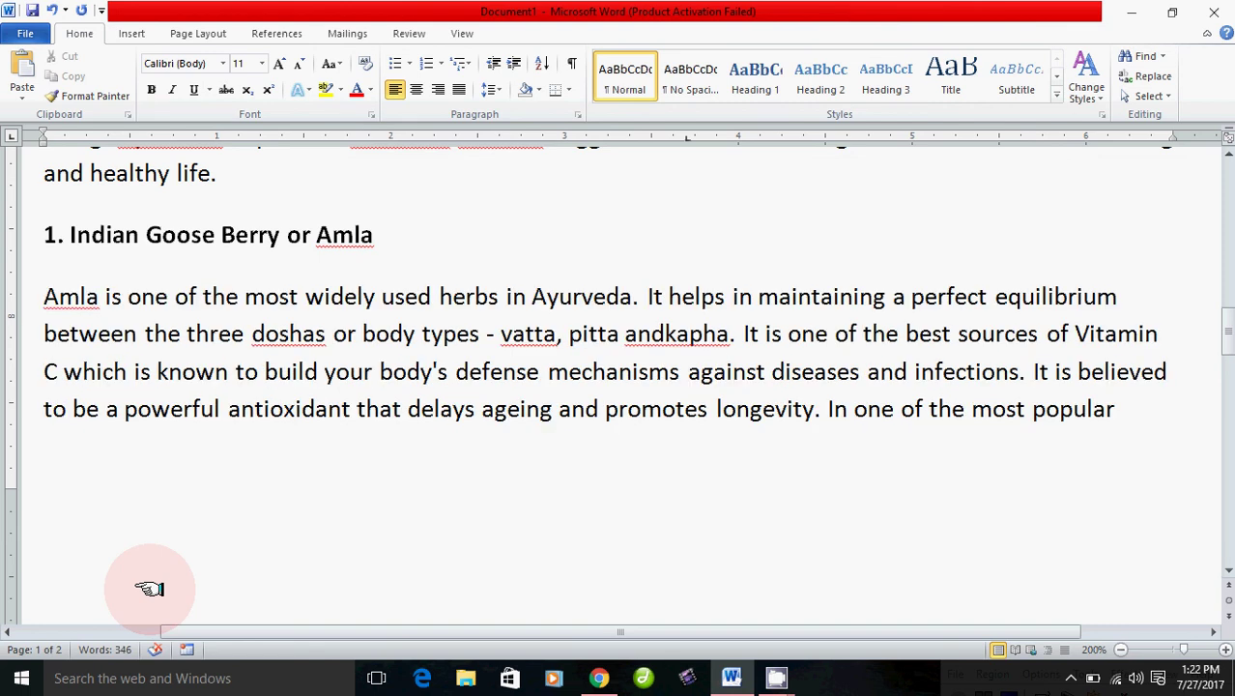
left_click_drag(45, 296, 1119, 410)
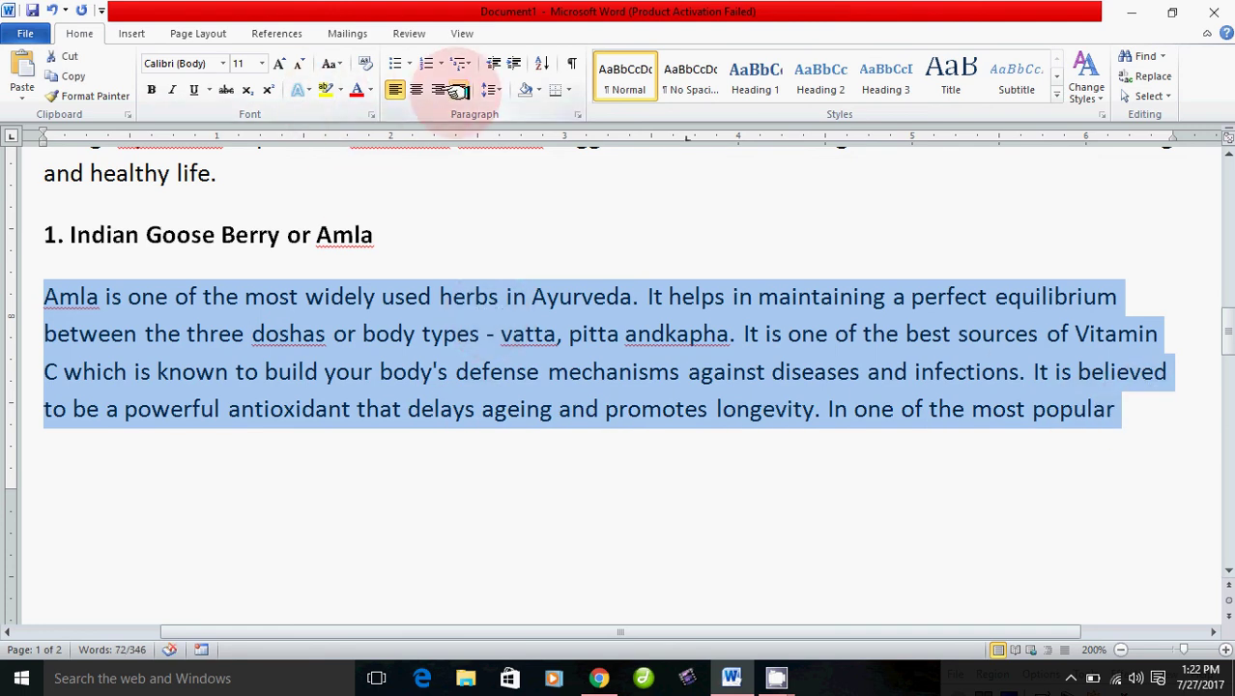
left_click(458, 90)
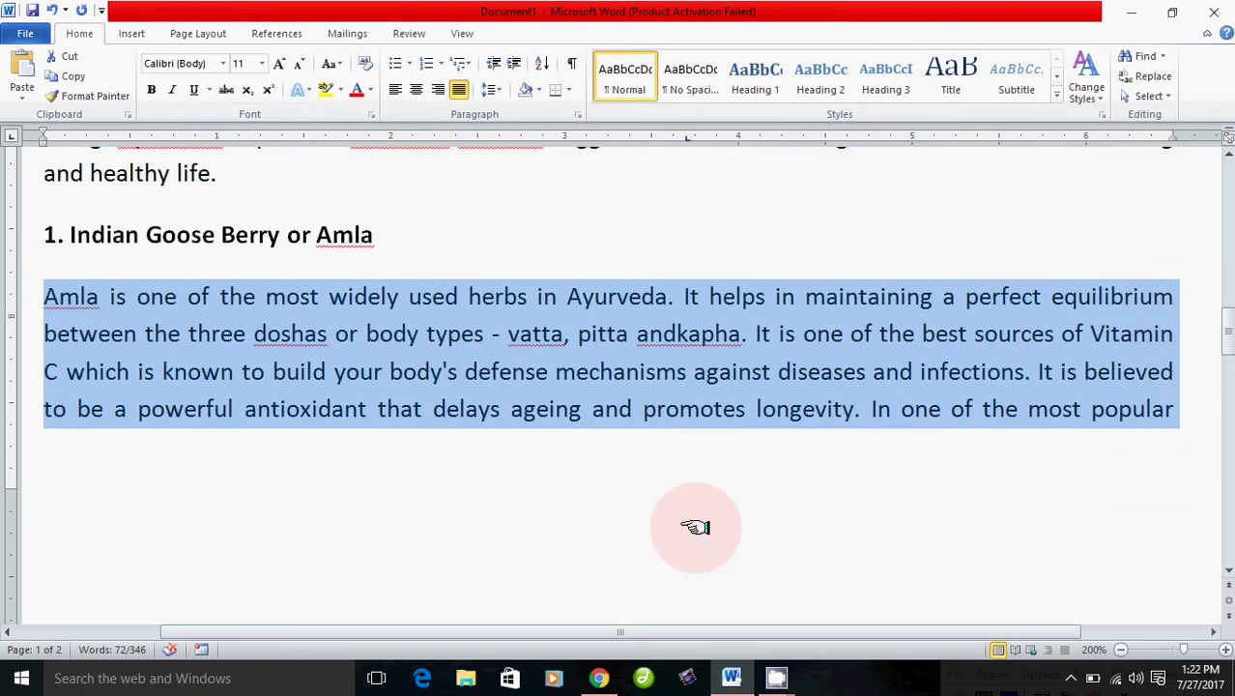
scroll(695, 527, "down", 5)
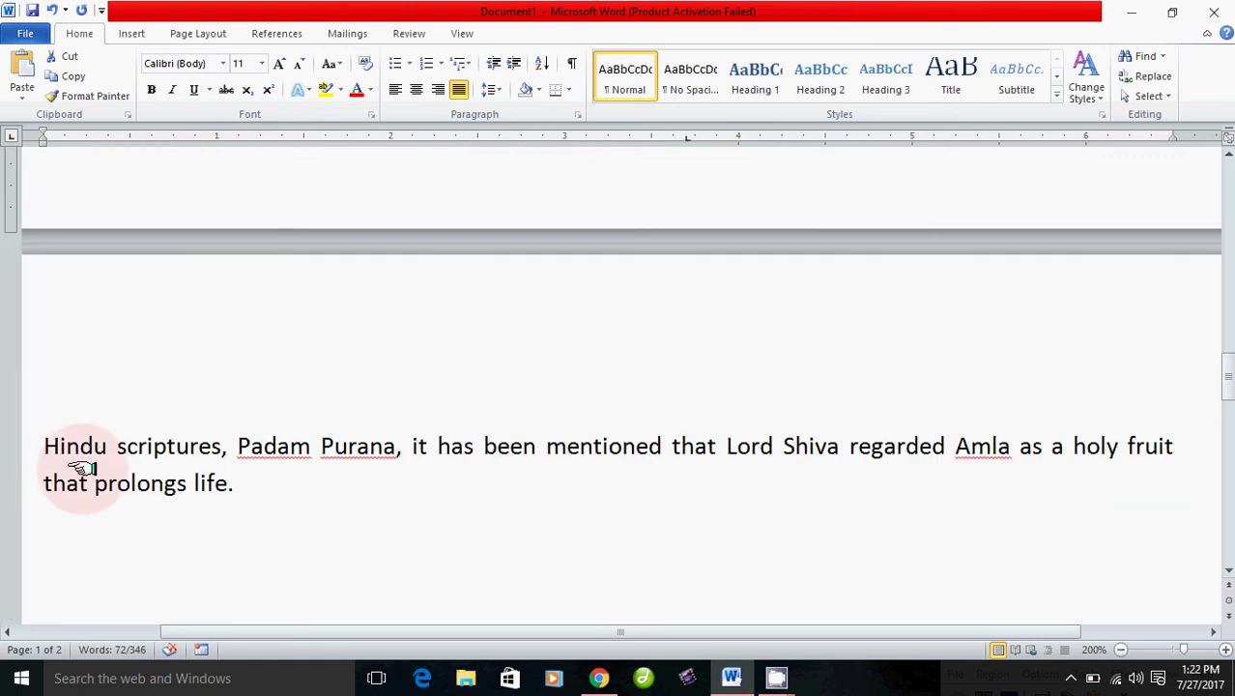
scroll(178, 490, "down", 2)
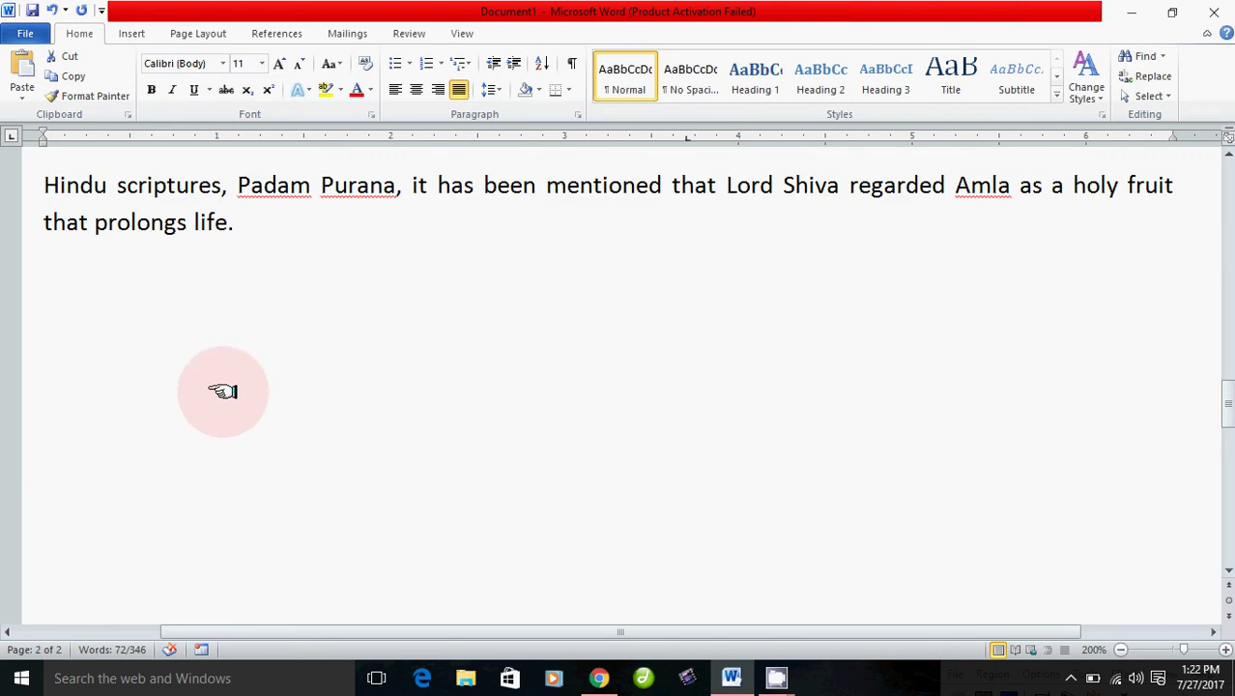
left_click(241, 224)
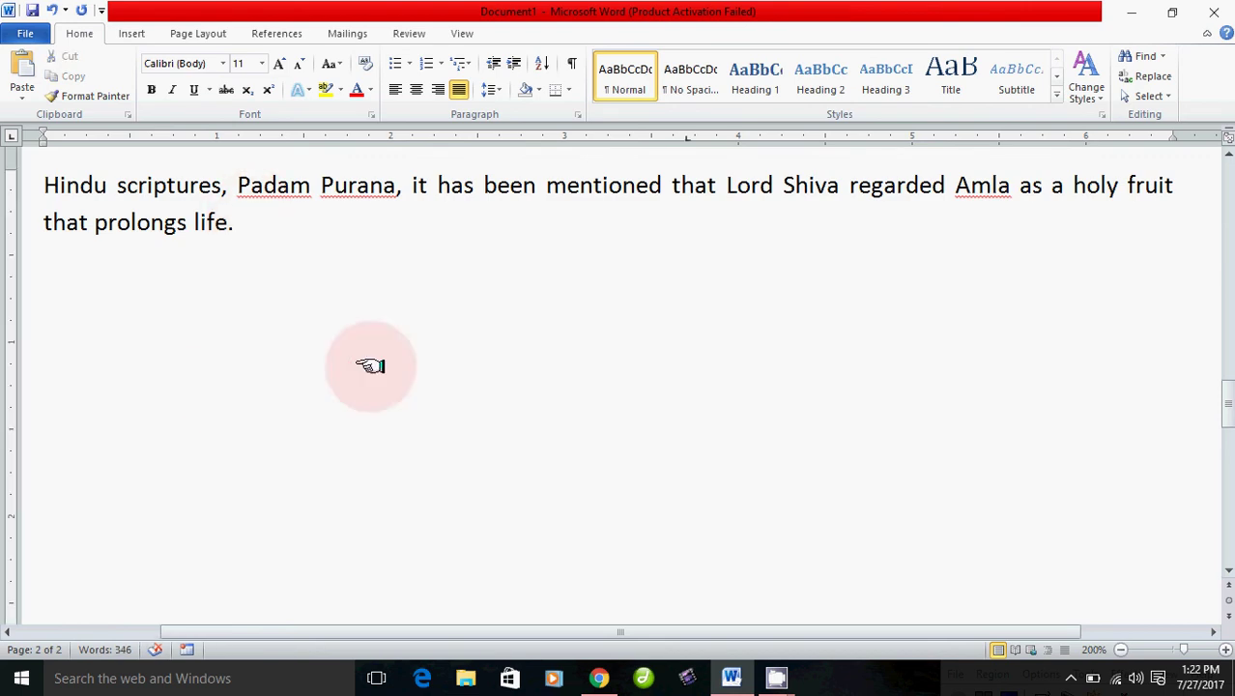
mouse_move(599, 677)
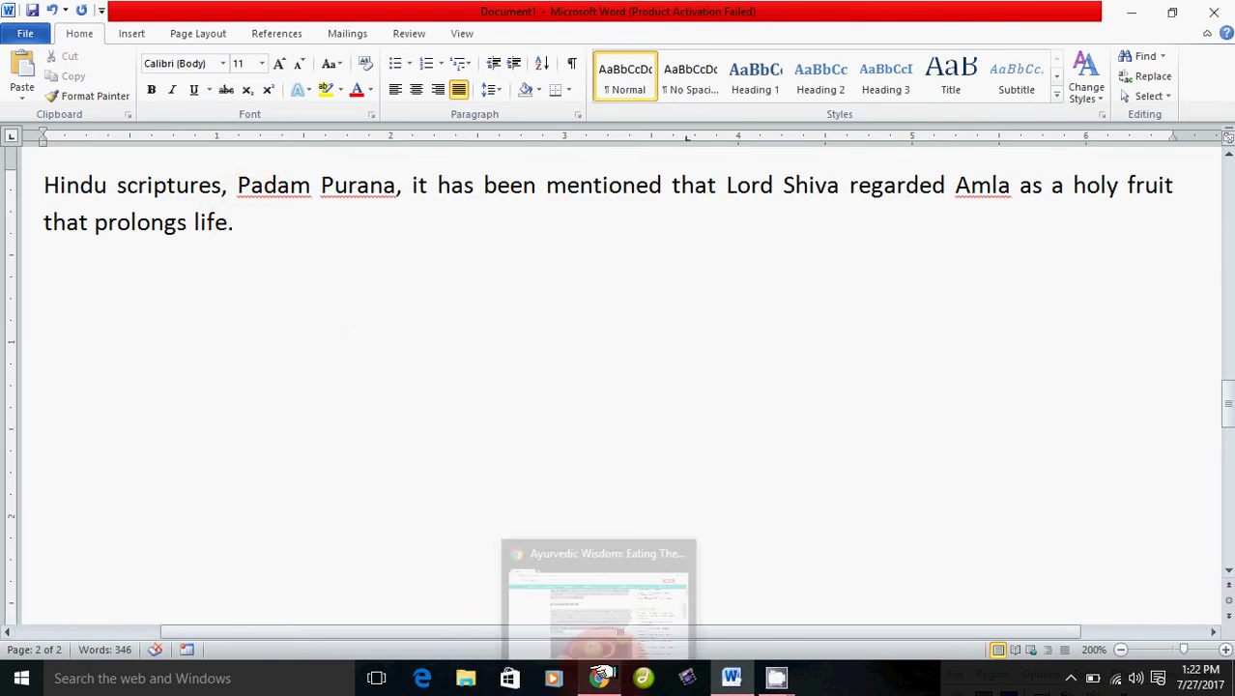
left_click(599, 613)
scroll(618, 529, "down", 3)
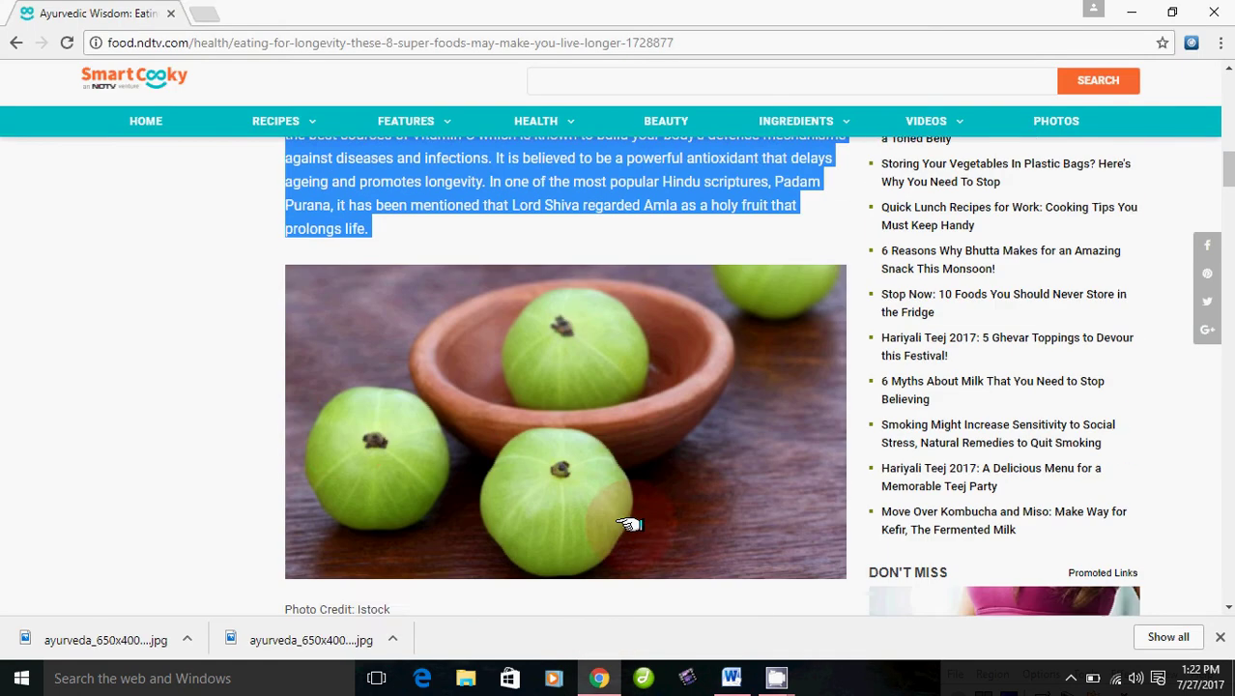
left_click(195, 292)
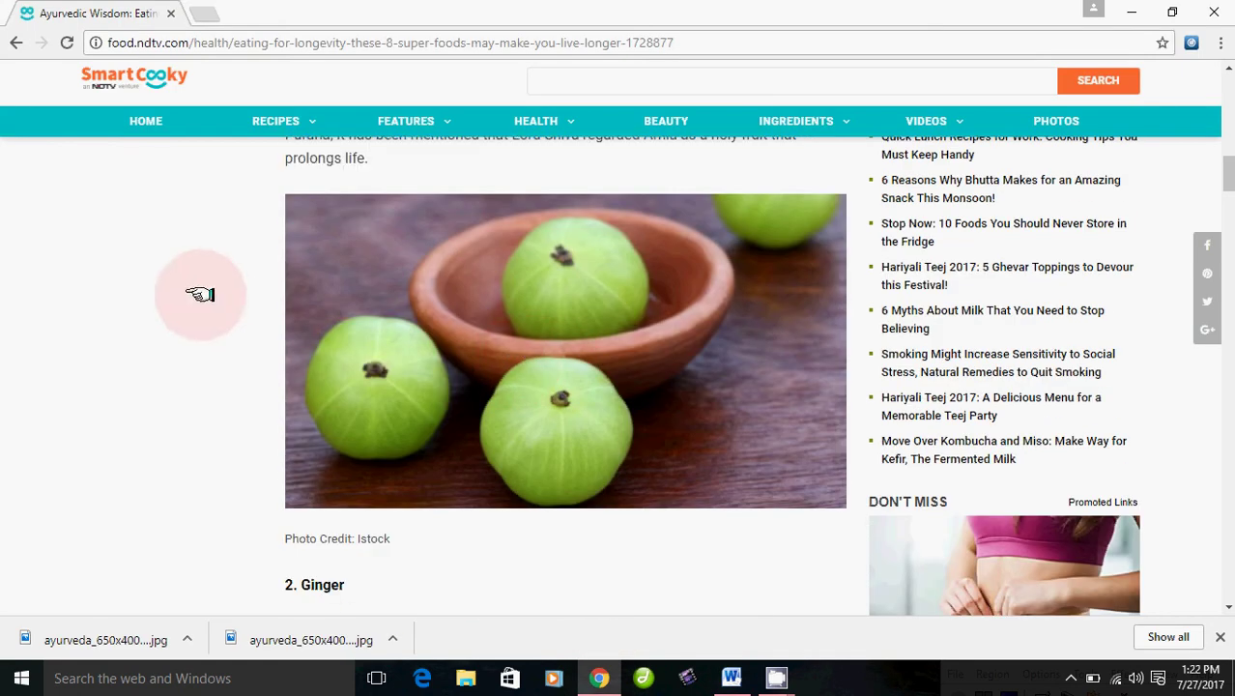
right_click(449, 325)
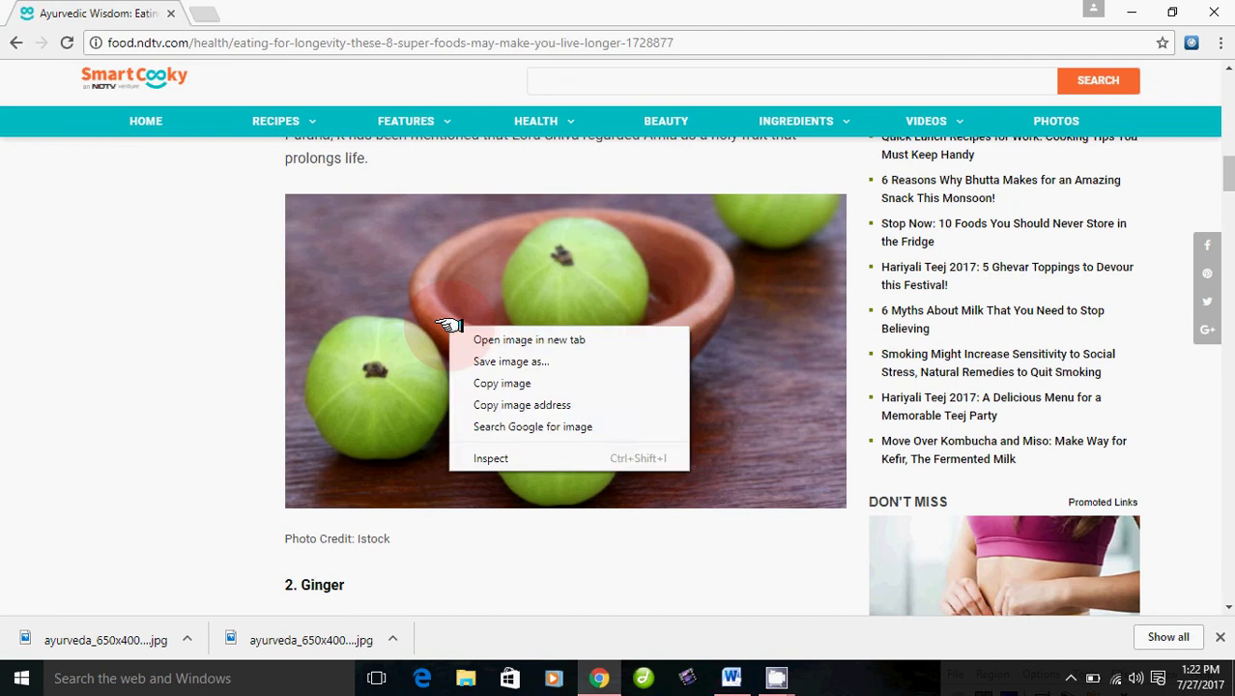
left_click(135, 332)
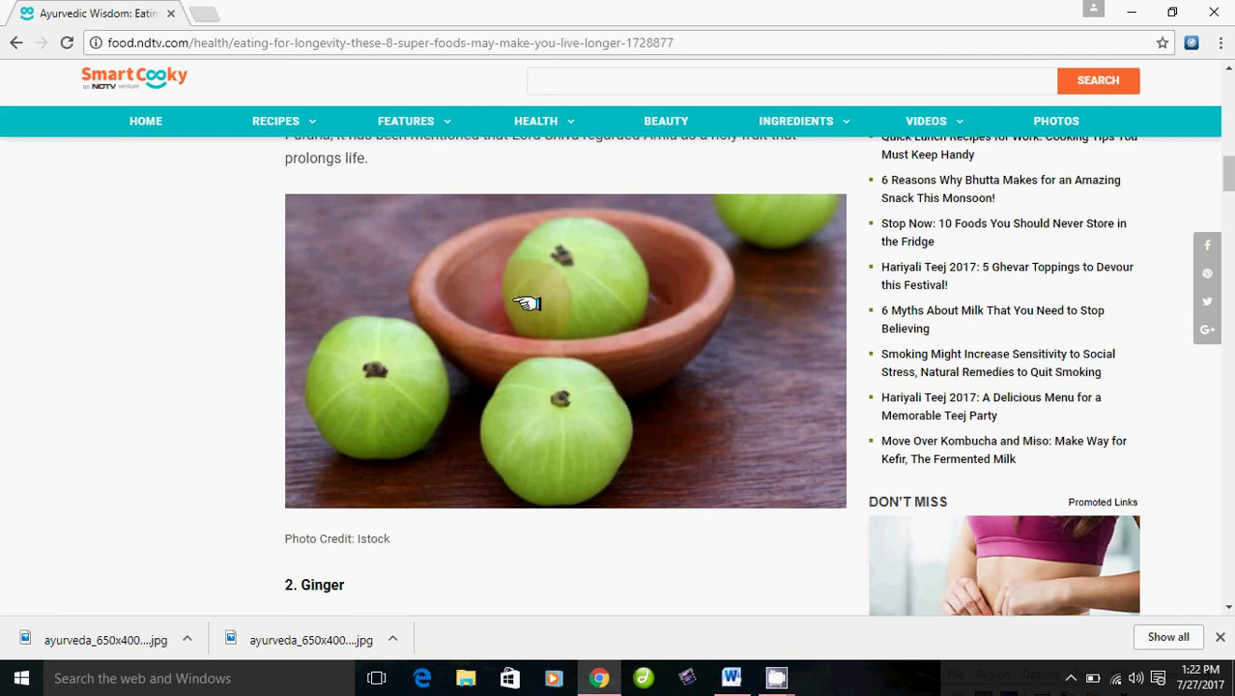
right_click(431, 303)
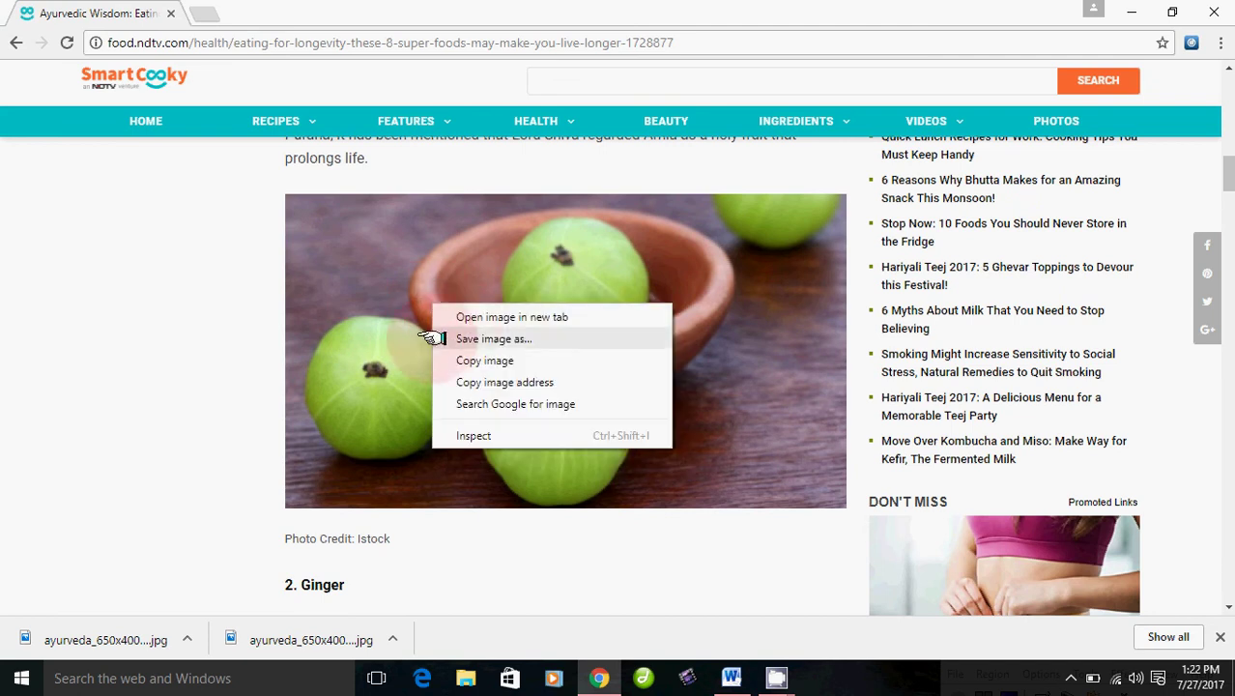
left_click(493, 339)
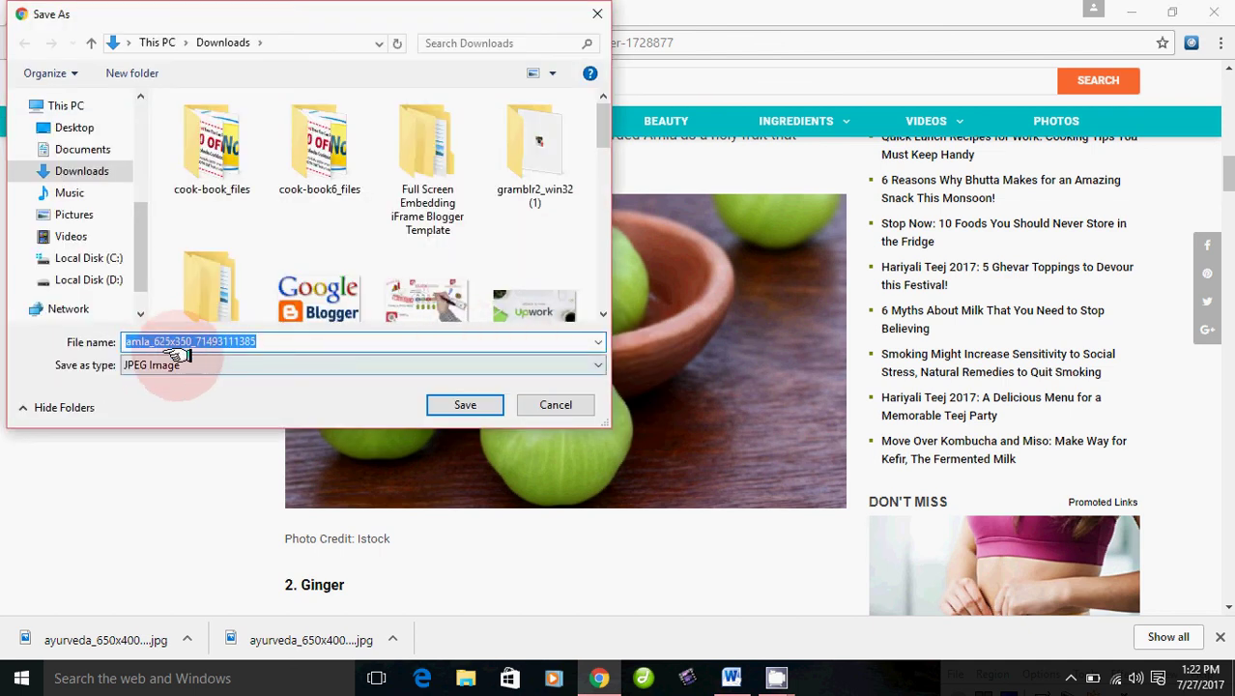
left_click(450, 404)
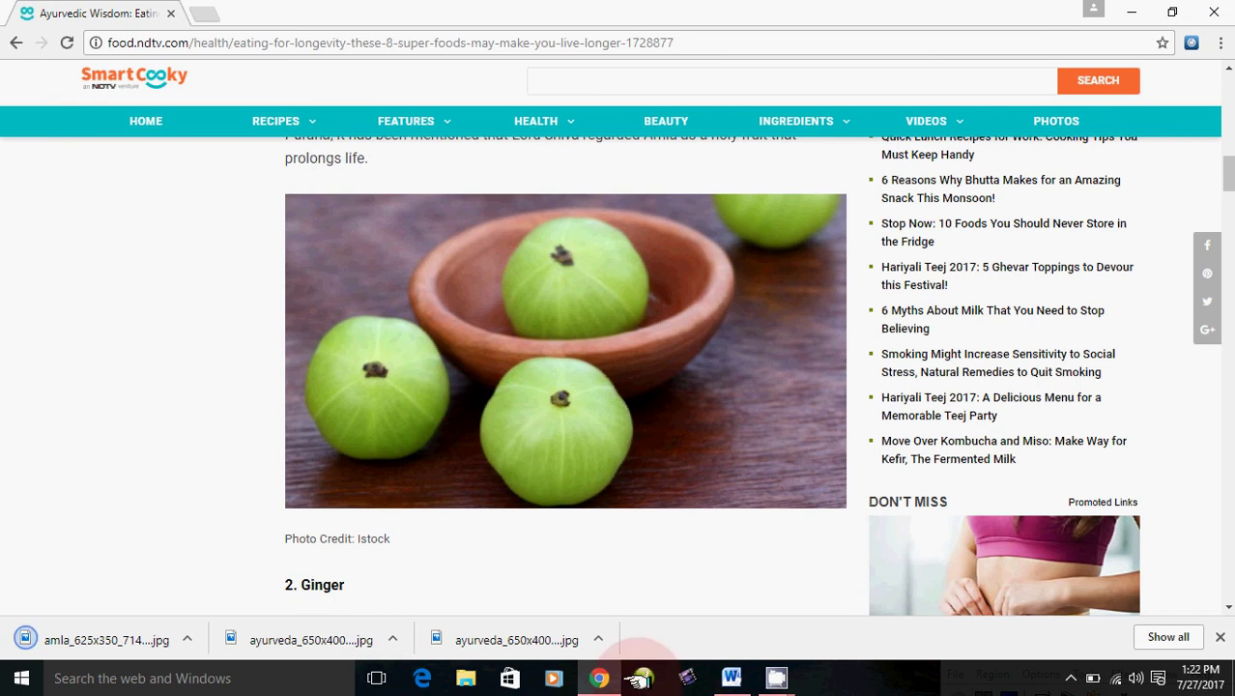
left_click(732, 677)
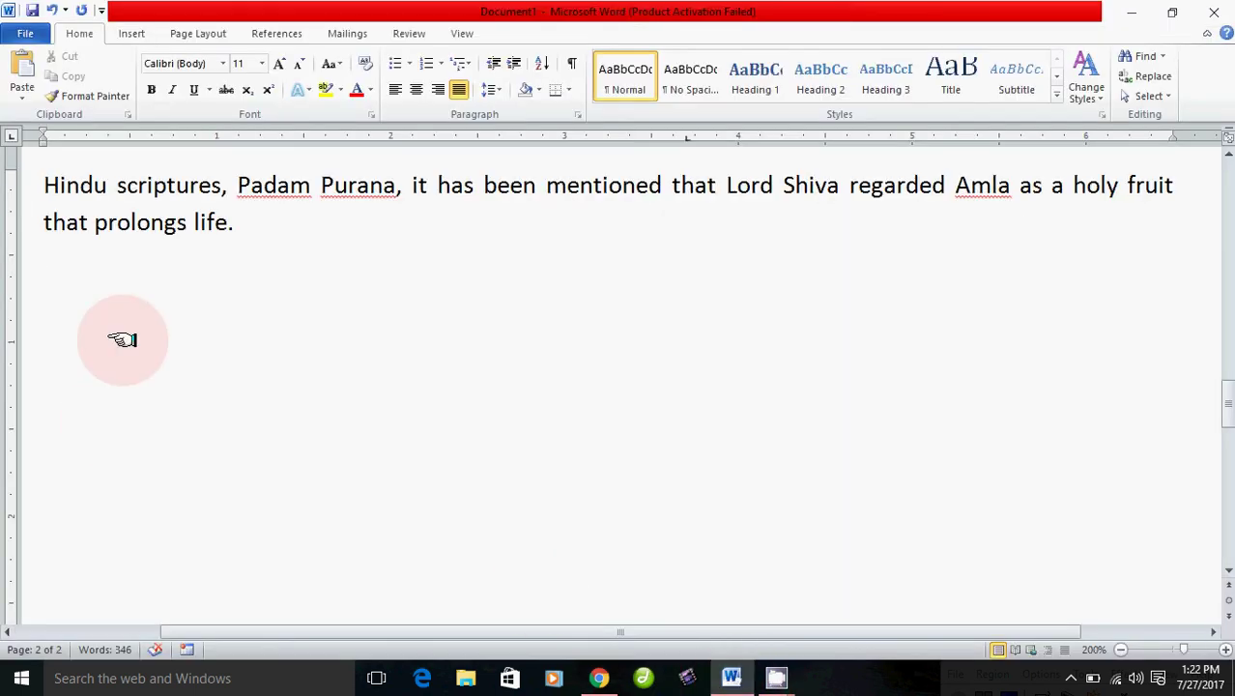
left_click(132, 33)
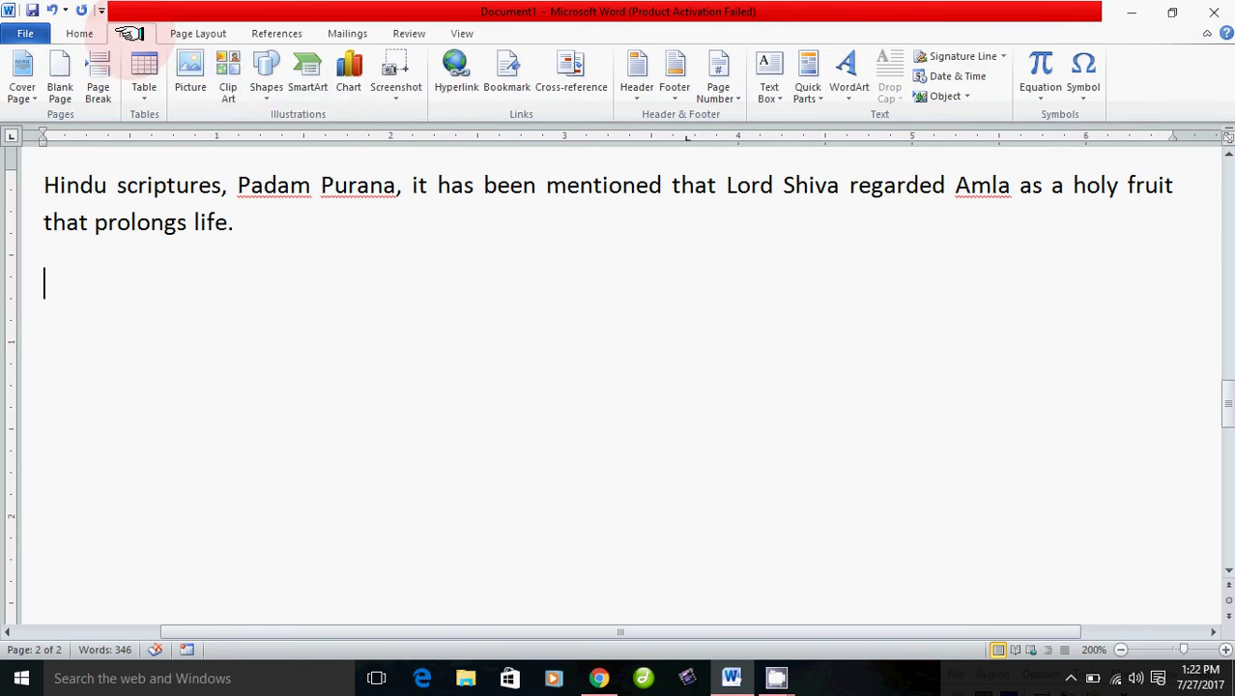
left_click(194, 70)
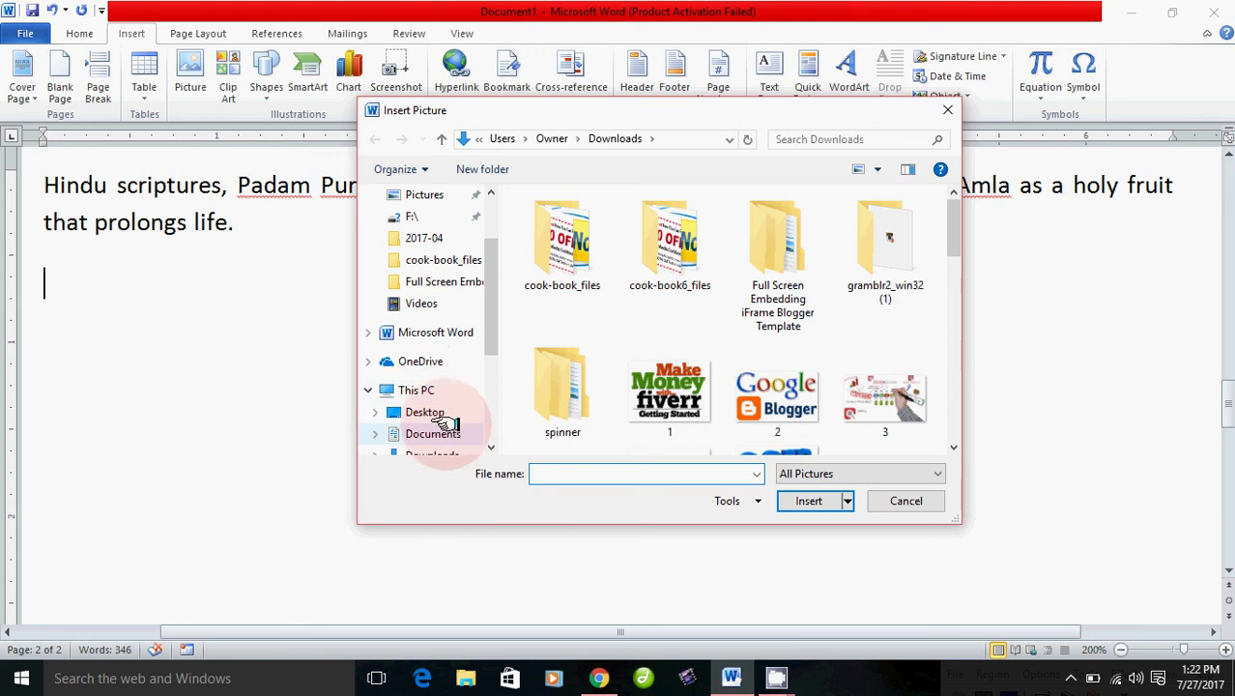
left_click_drag(491, 342, 491, 414)
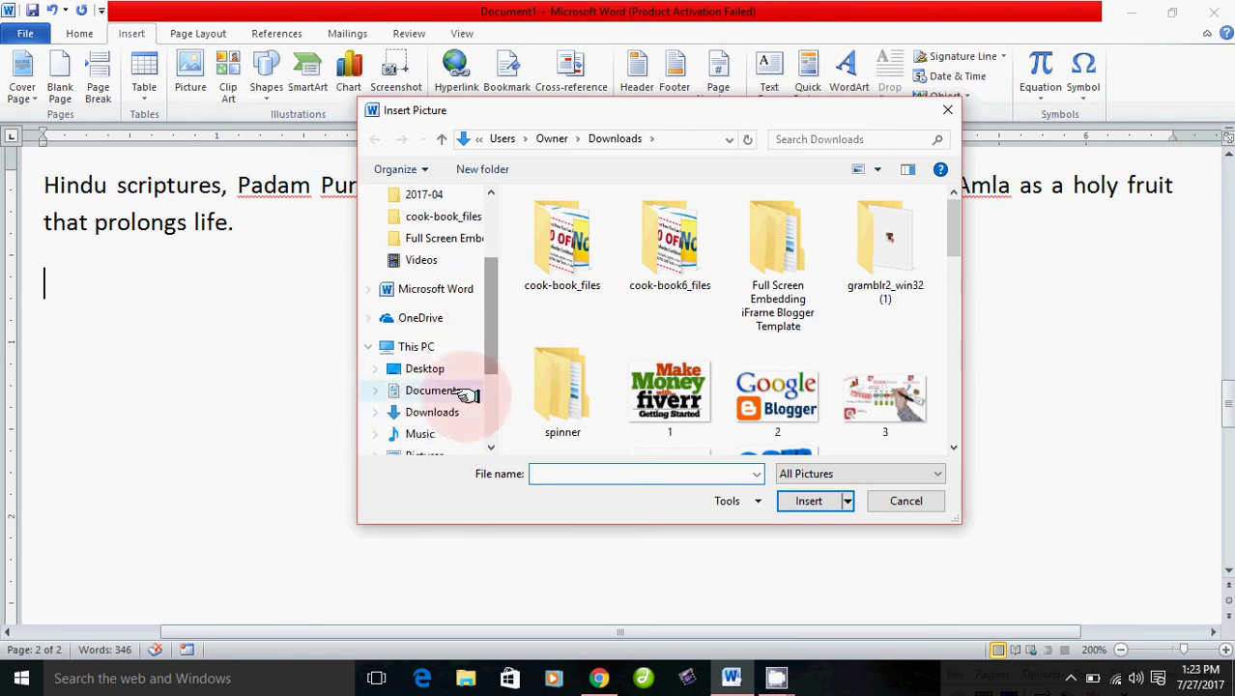
left_click(440, 411)
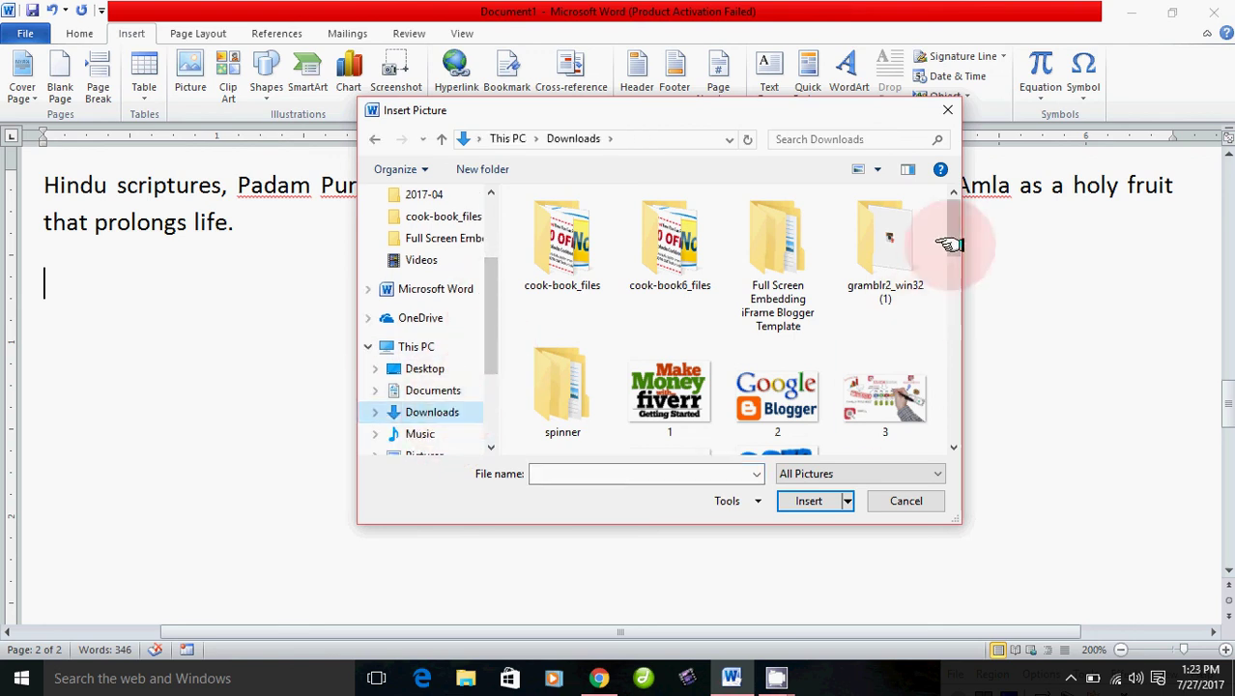
left_click_drag(952, 244, 957, 344)
left_click(646, 336)
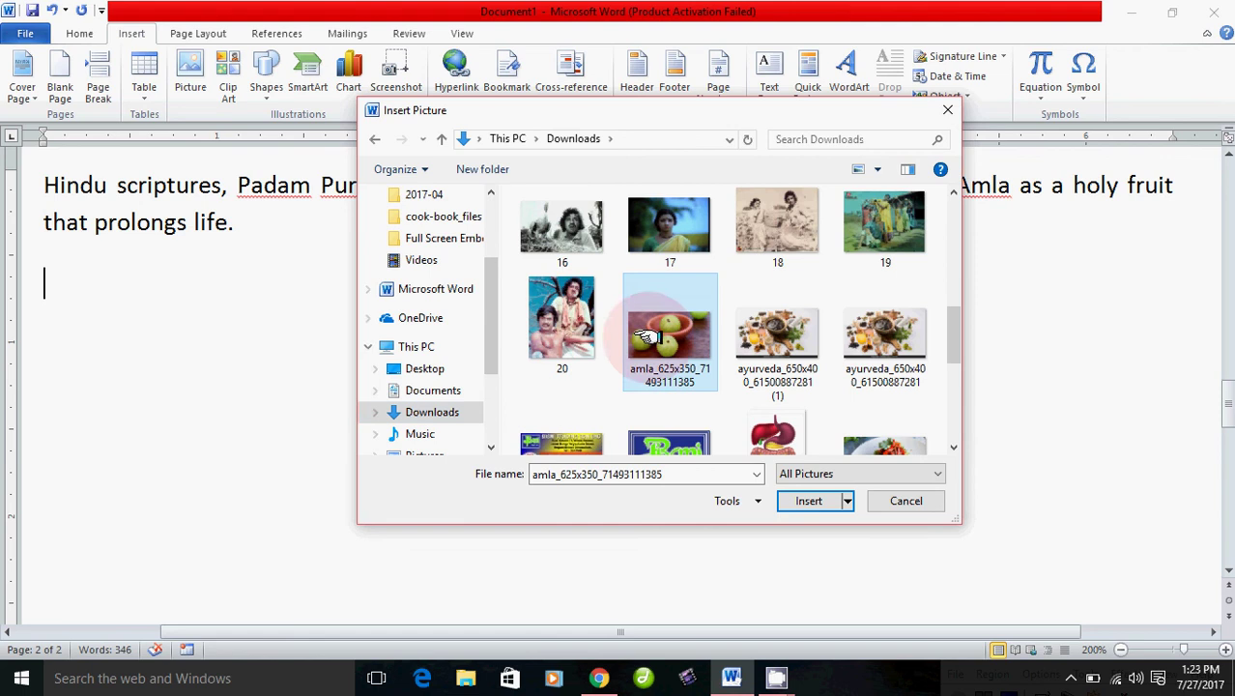
left_click(812, 501)
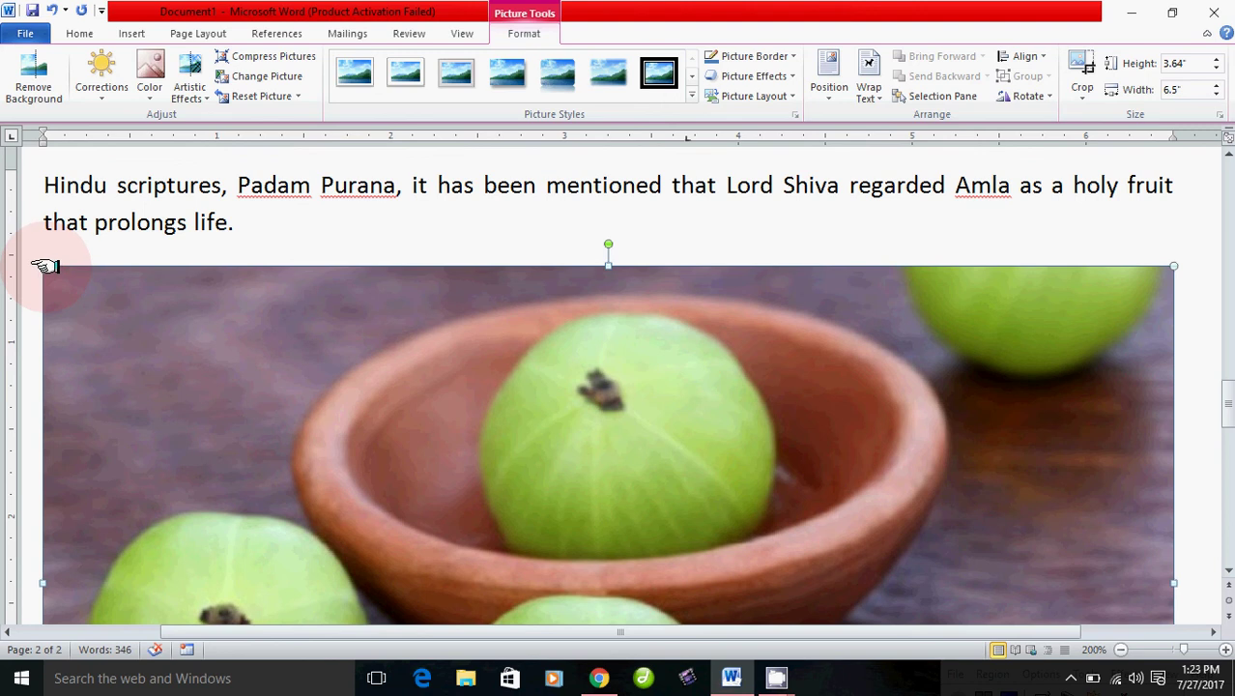
Resize the amla photo to 2.11" by 3.77" and center it.
left_click_drag(42, 266, 541, 532)
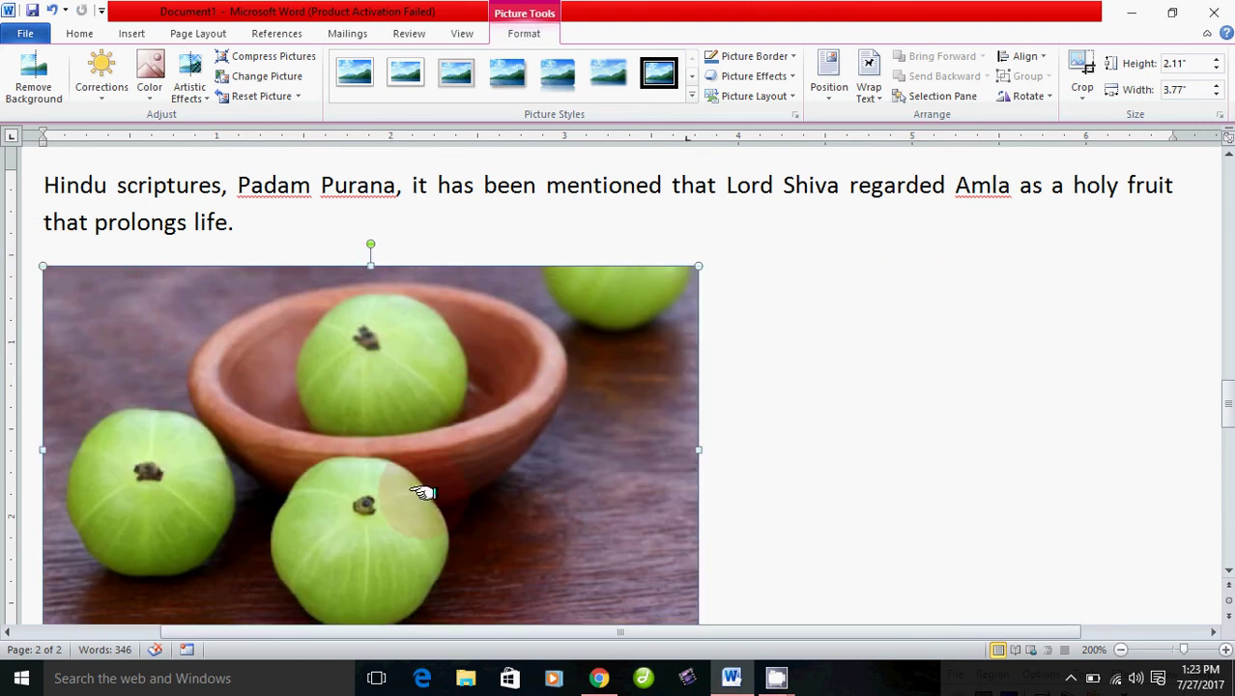
left_click(80, 32)
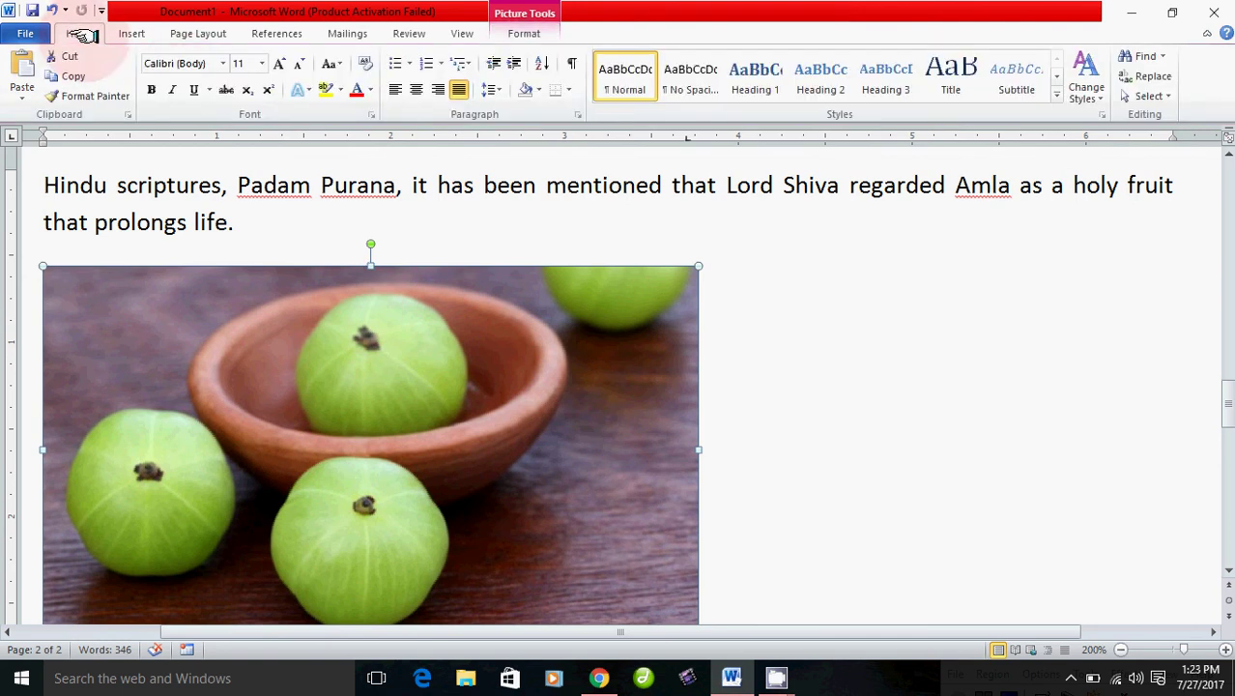
left_click(416, 87)
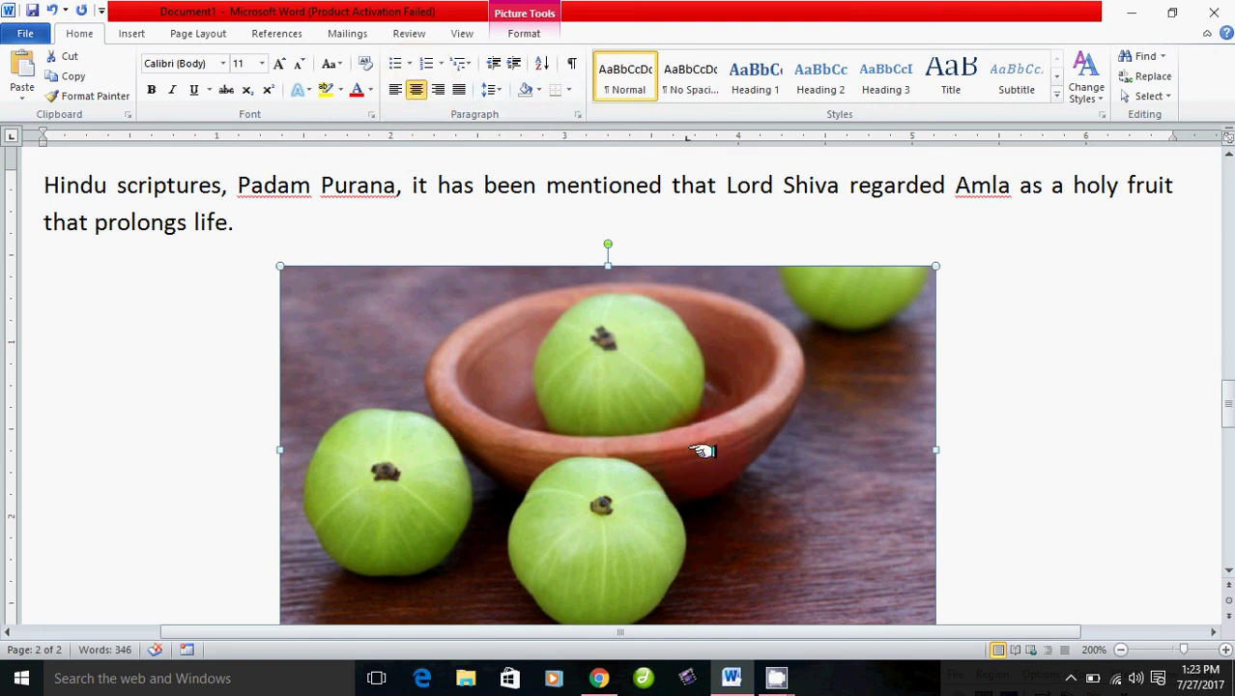
Apply a soft-shadow picture style to the amla photo.
double_click(625, 415)
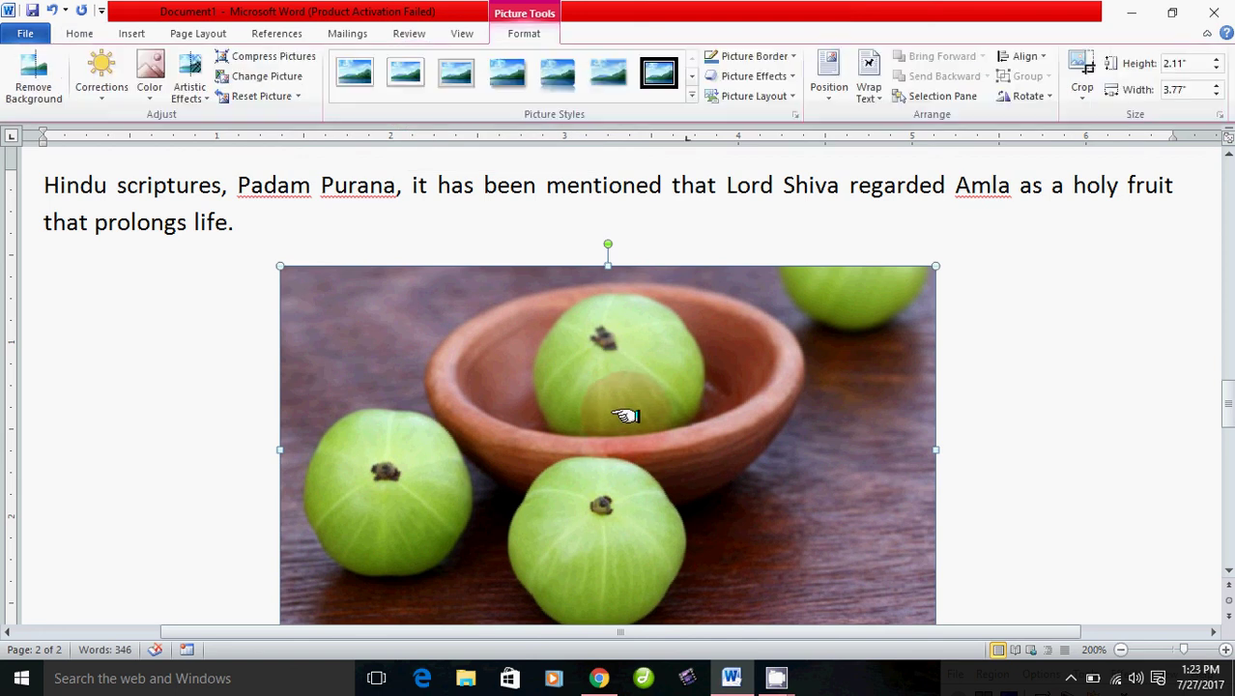
left_click(604, 404)
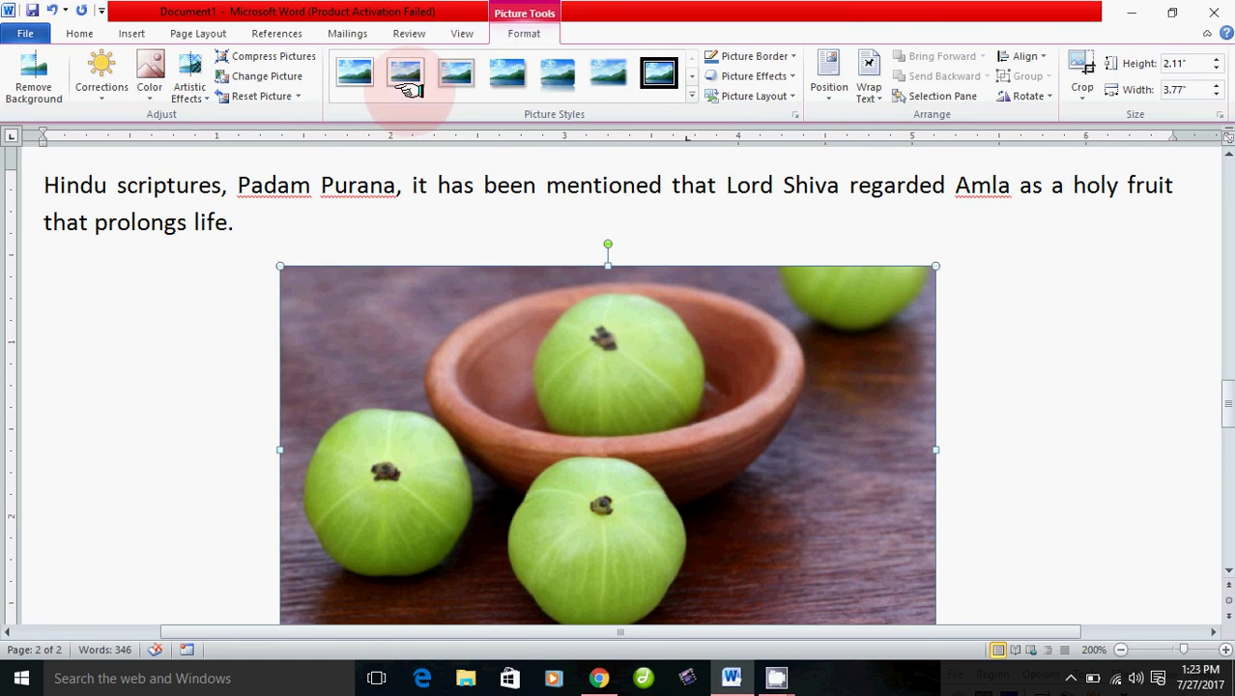
left_click(473, 76)
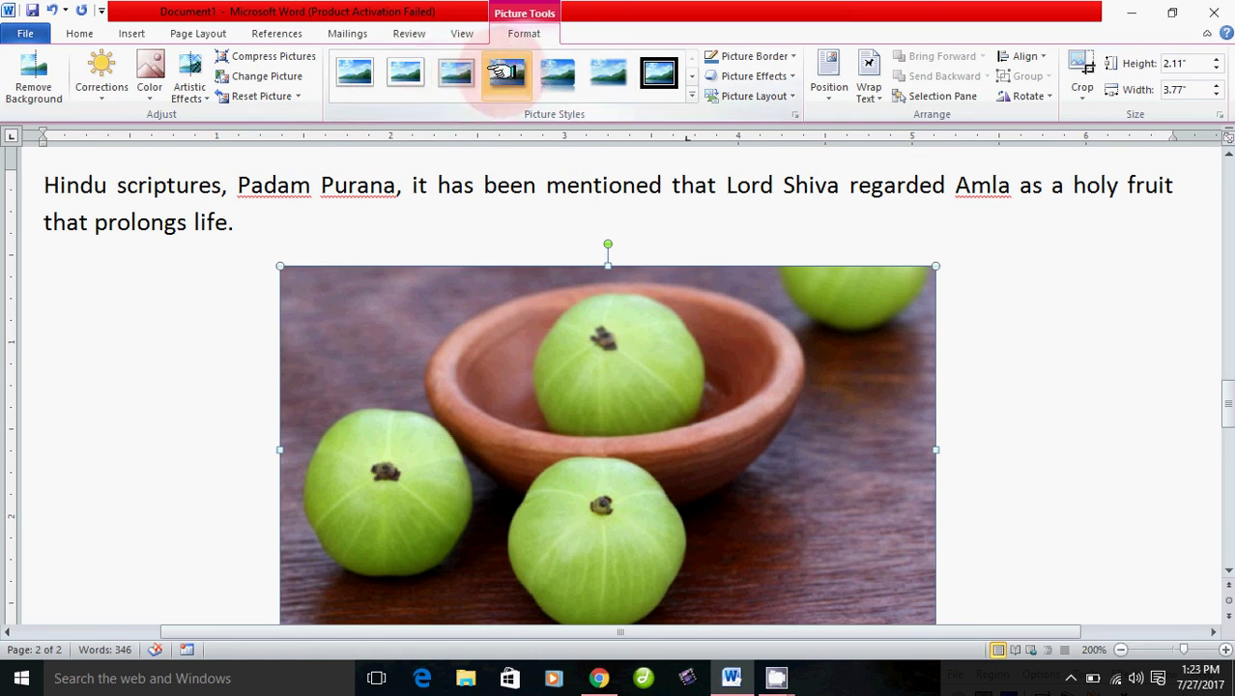
scroll(1053, 386, "down", 1)
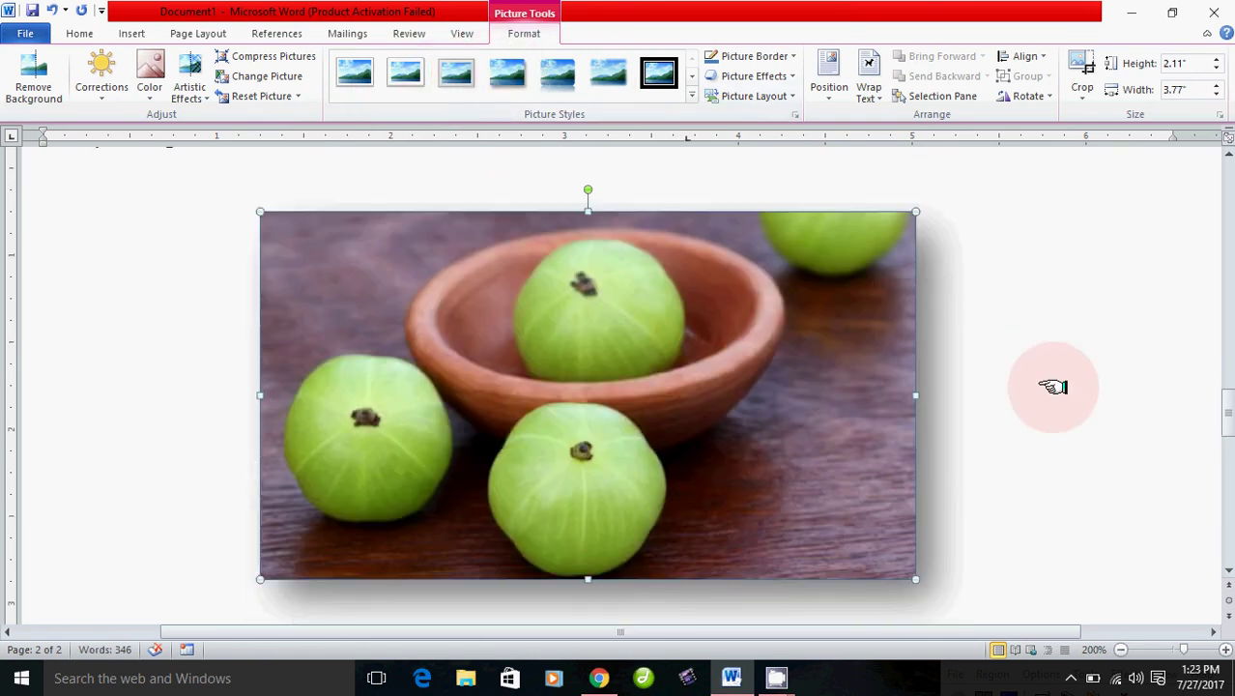
scroll(1054, 386, "down", 1)
left_click(1055, 388)
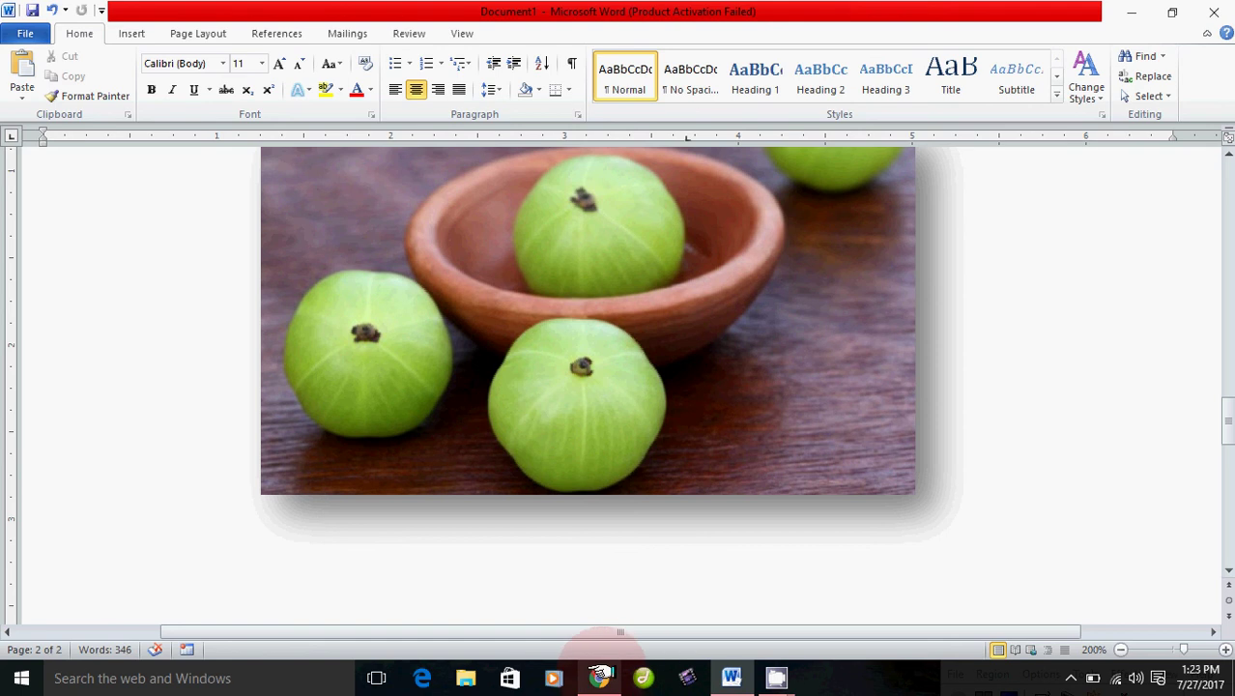
left_click(595, 589)
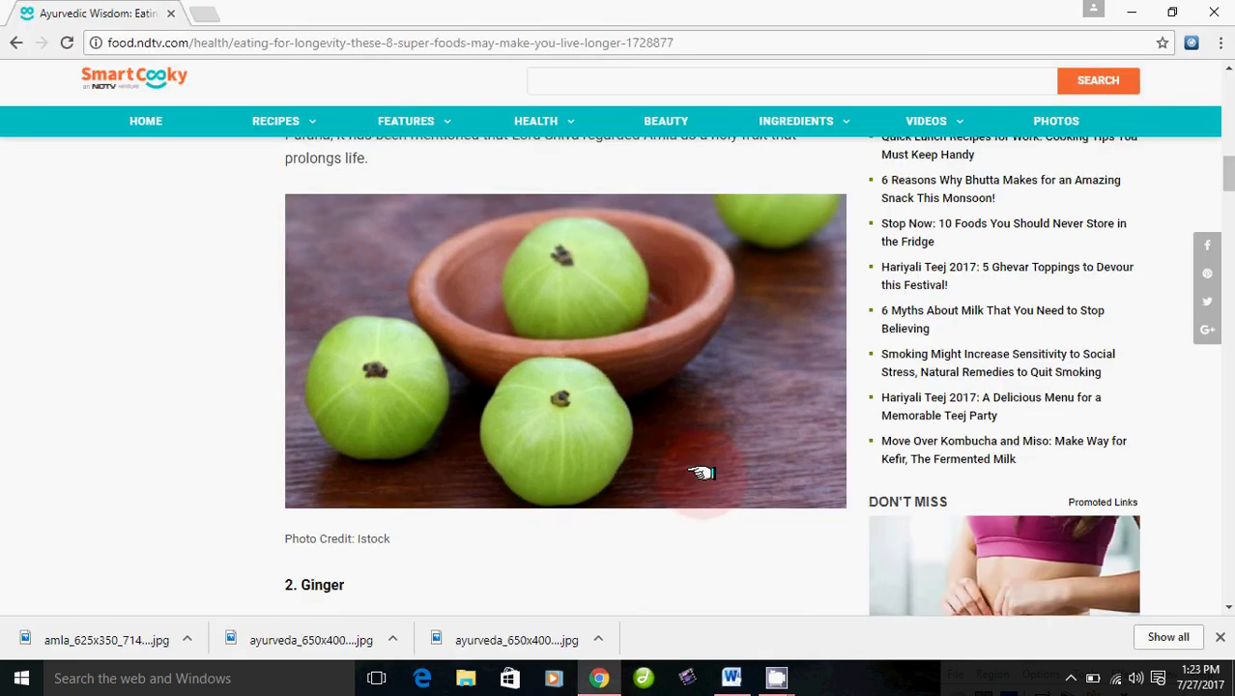
Copy the '2. Ginger' heading and its antioxidant paragraph from the Chrome article.
scroll(700, 474, "down", 2)
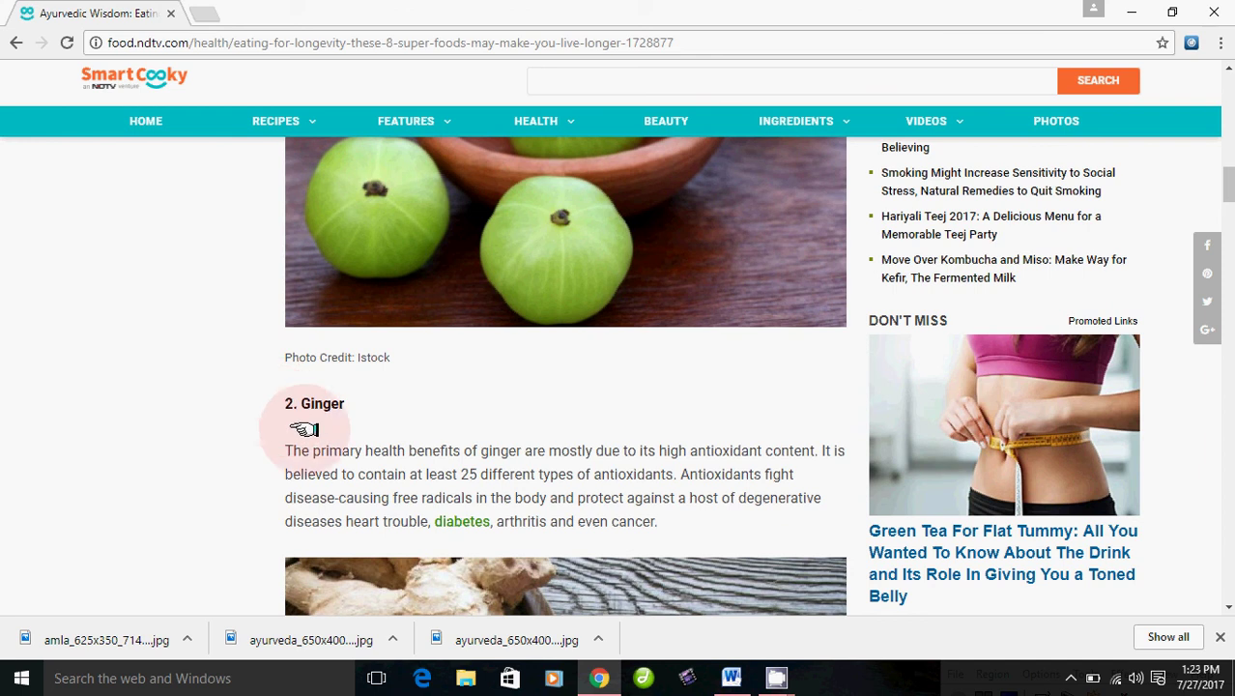
left_click_drag(309, 427, 377, 457)
left_click(408, 435)
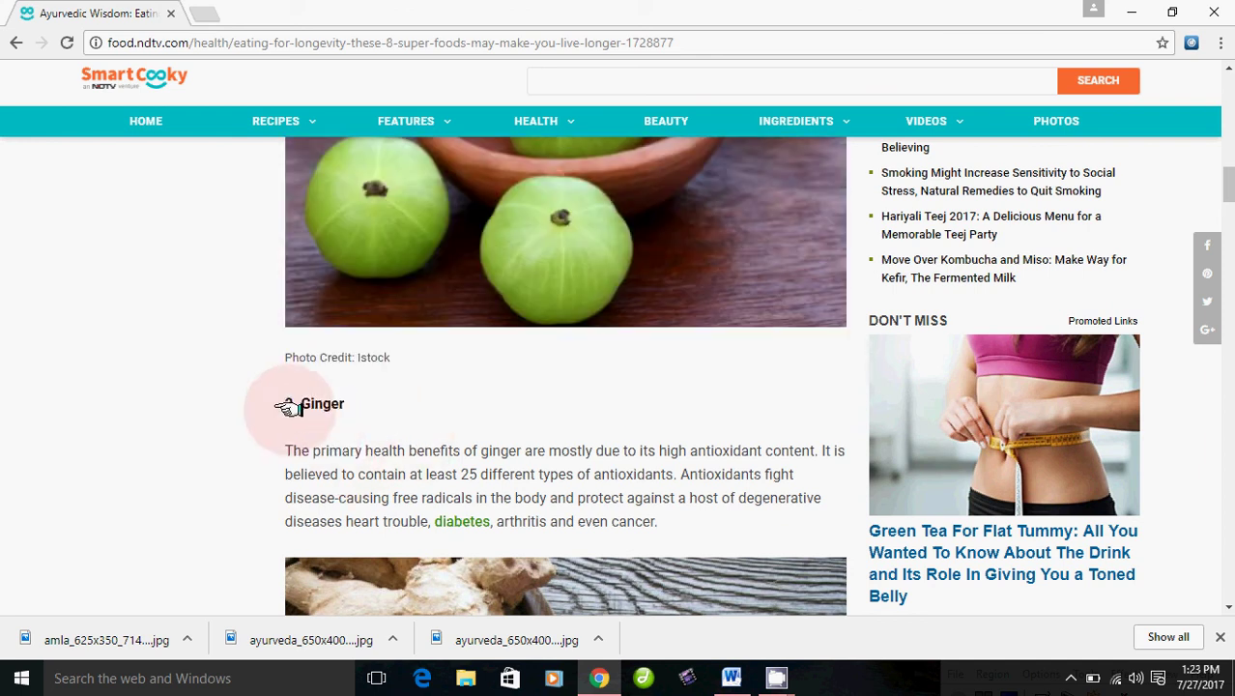
left_click_drag(288, 406, 688, 526)
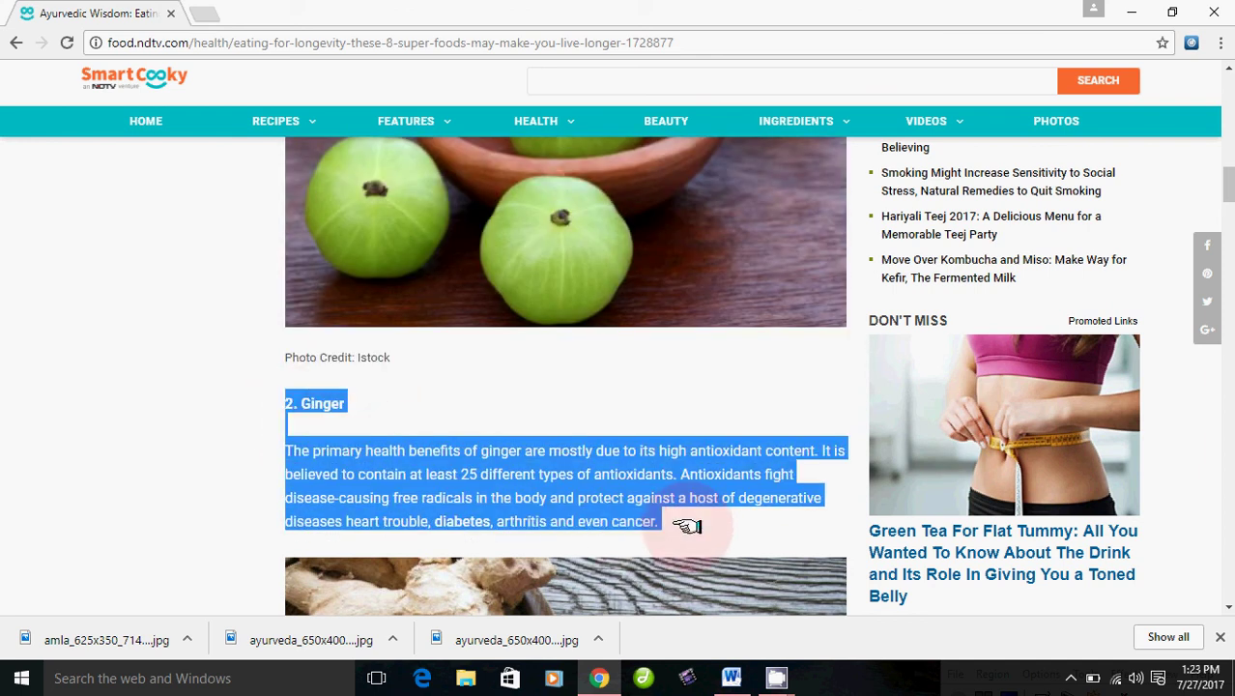
right_click(480, 474)
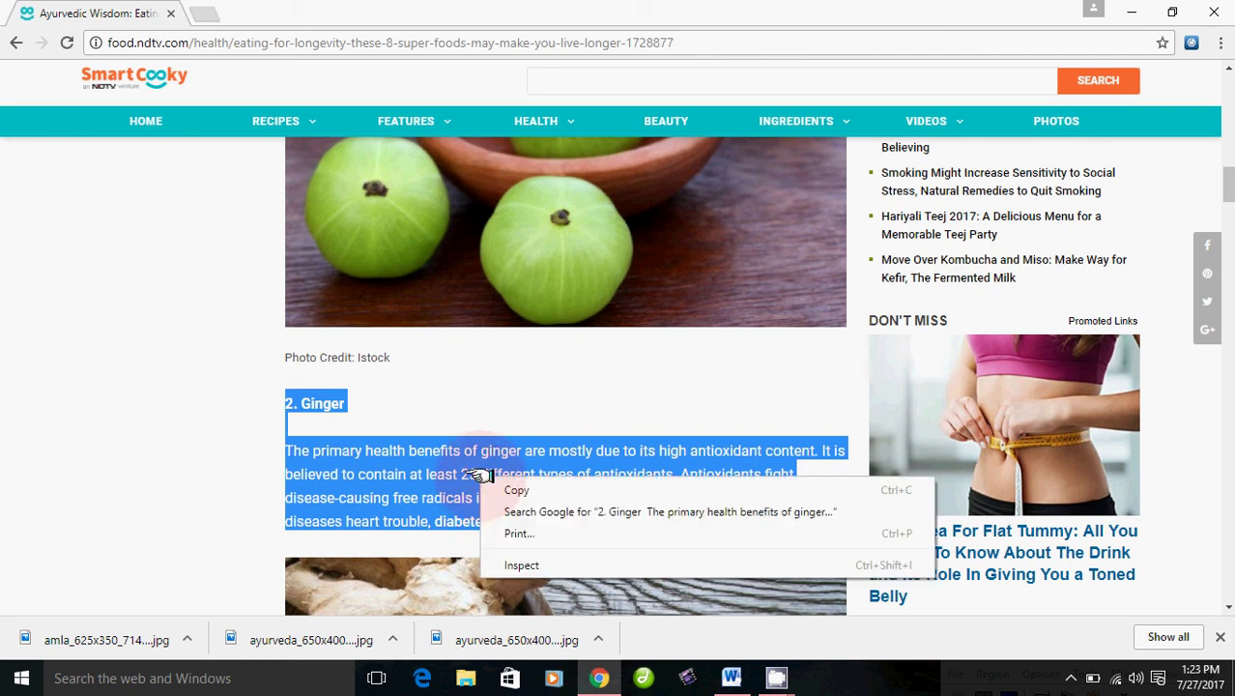
left_click(518, 490)
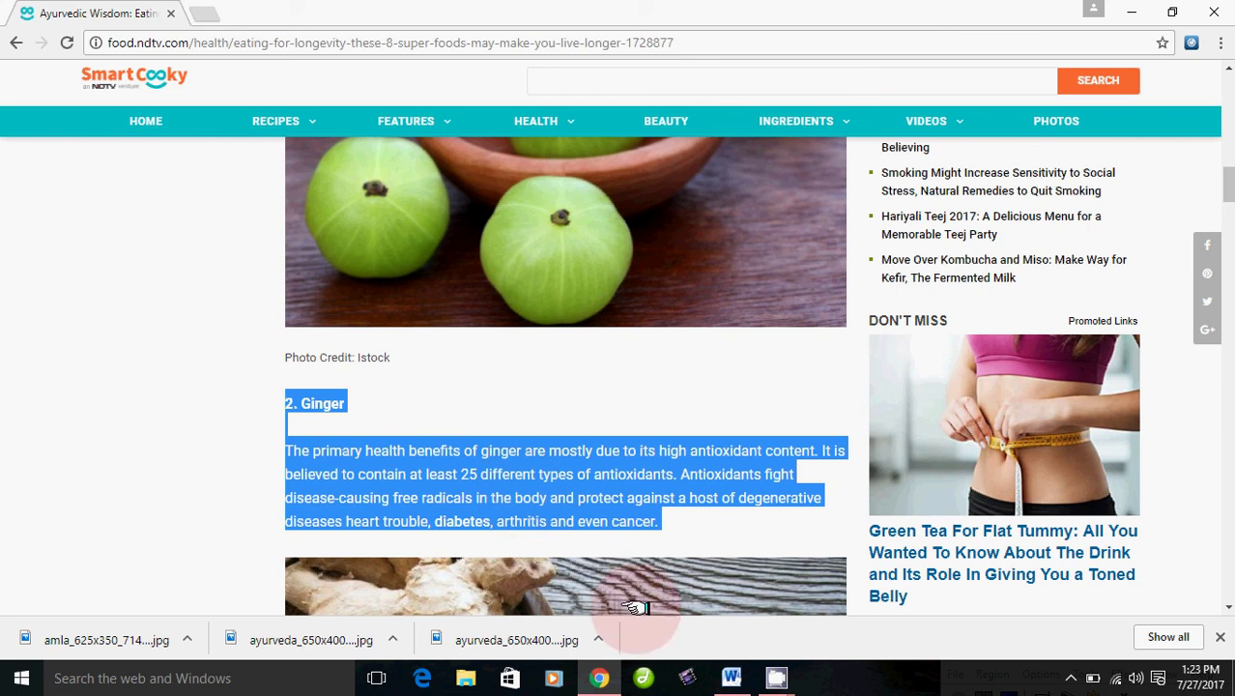
left_click(732, 677)
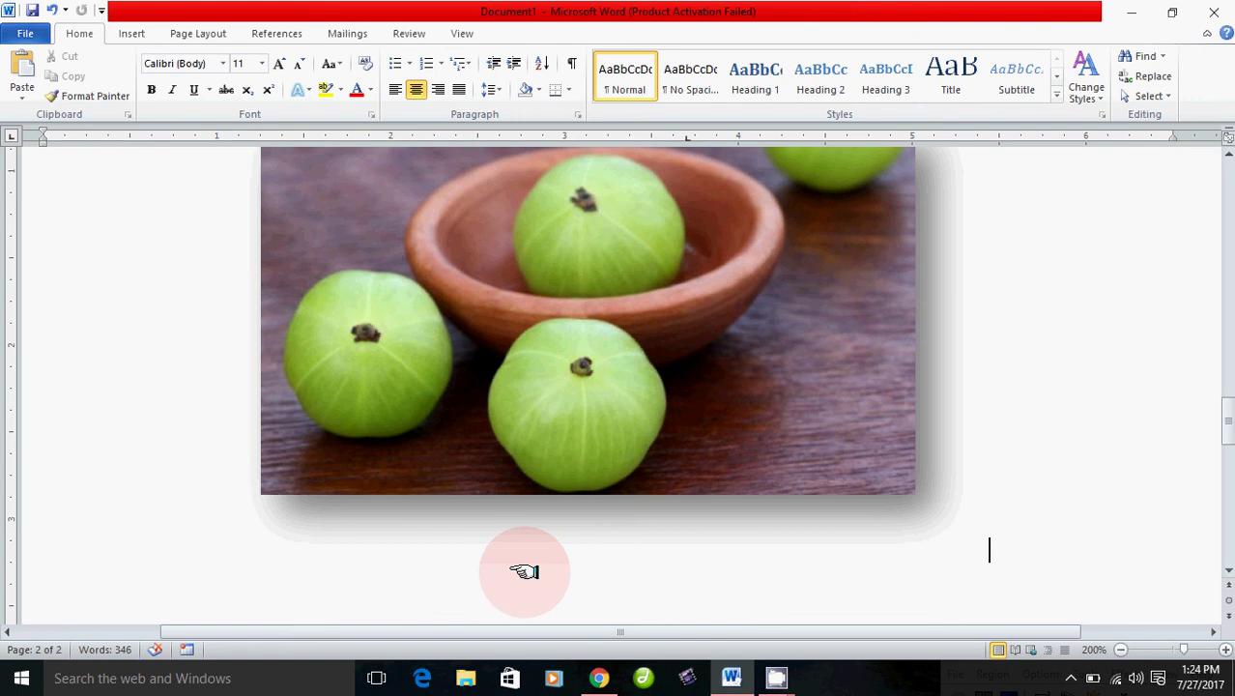
Paste the Ginger heading and paragraph below the amla photo and left-align them.
key("ctrl+v")
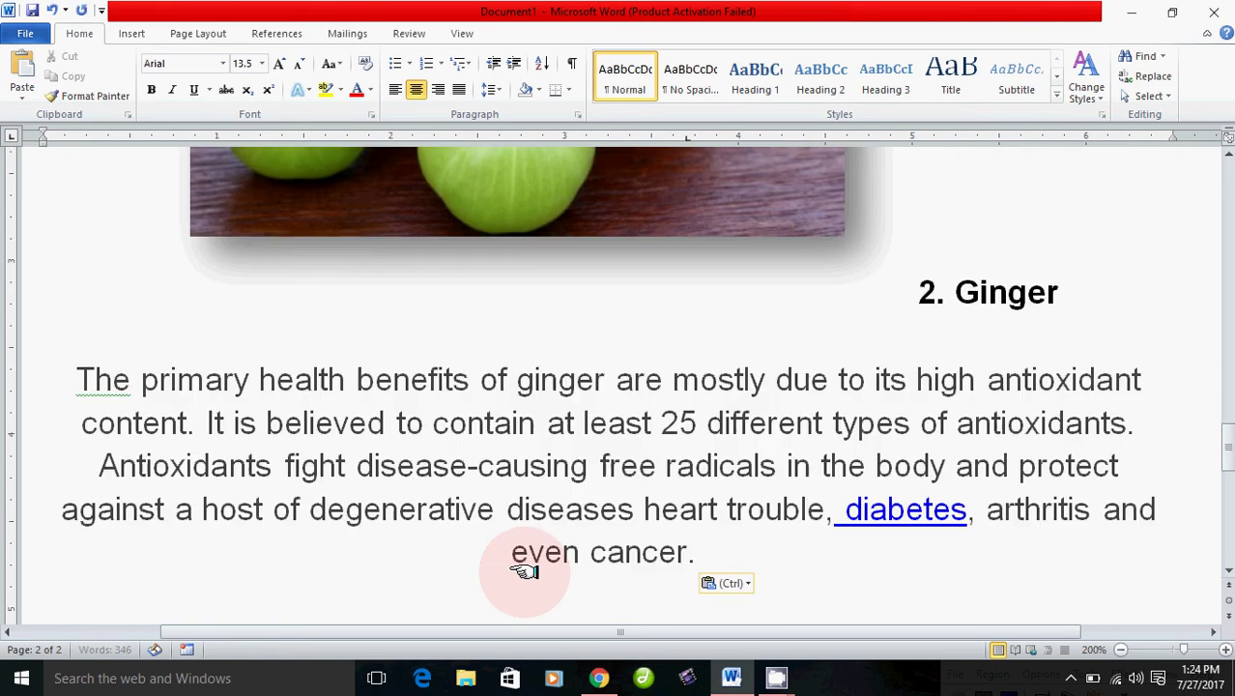
left_click(912, 302)
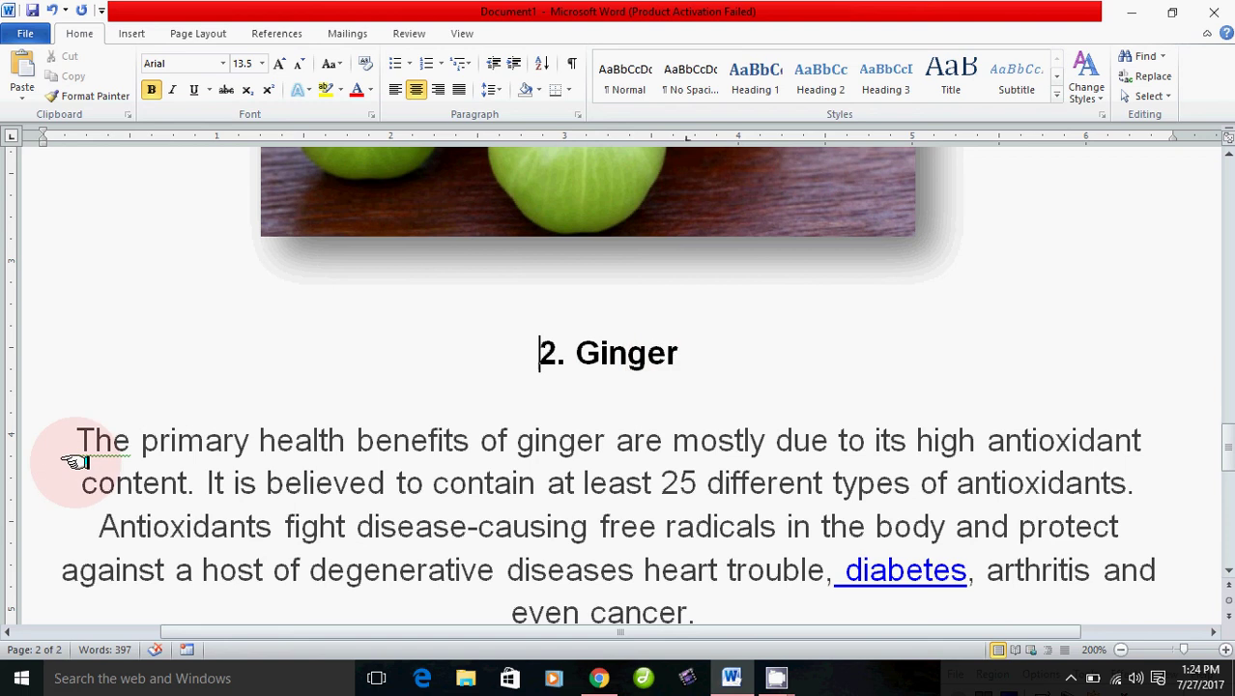
left_click_drag(78, 440, 643, 612)
left_click(750, 488)
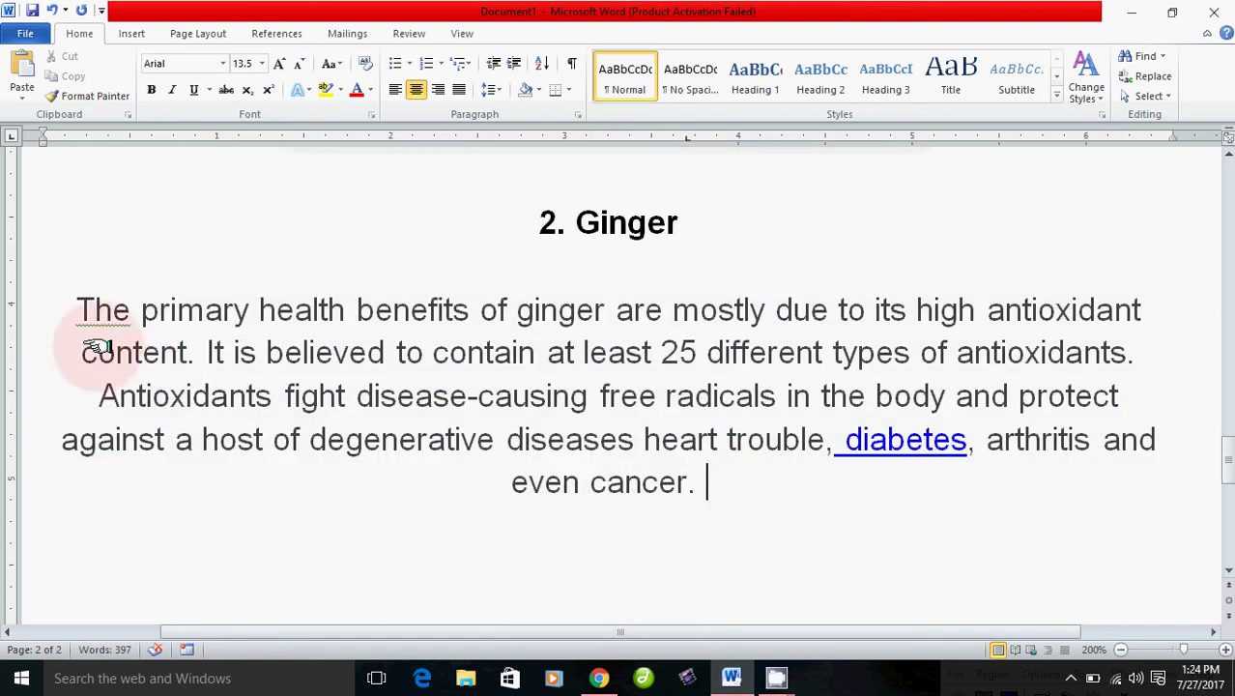
left_click_drag(79, 311, 705, 502)
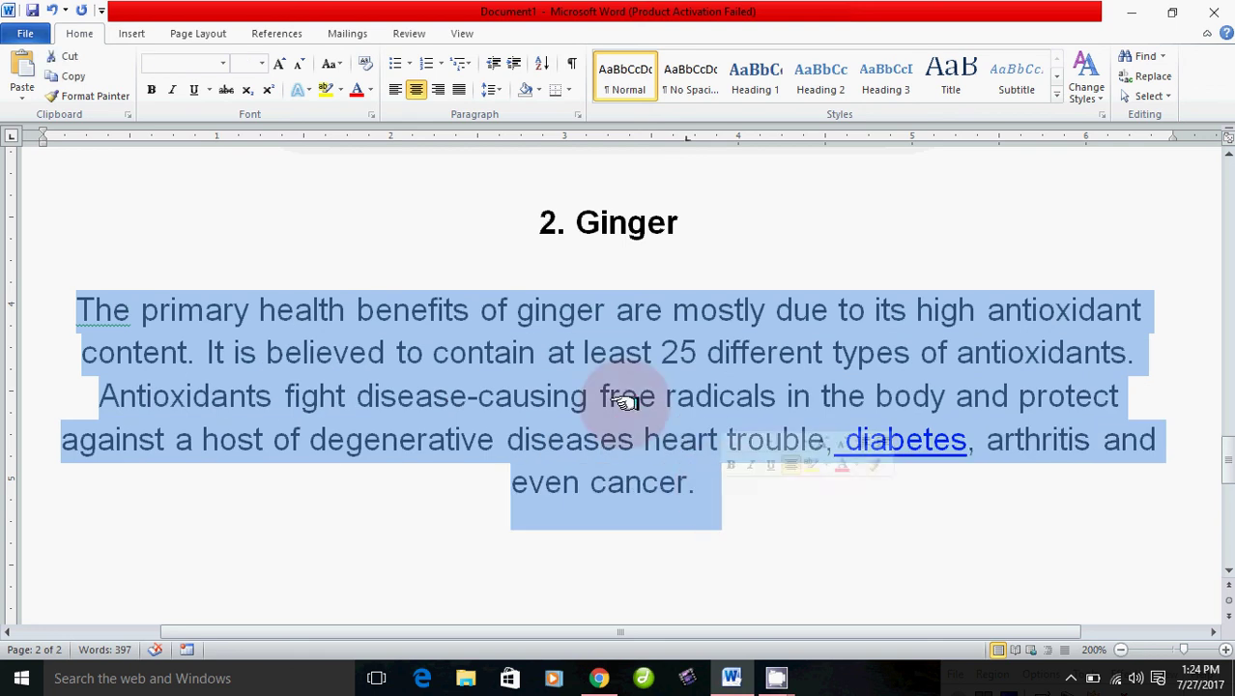
left_click(395, 90)
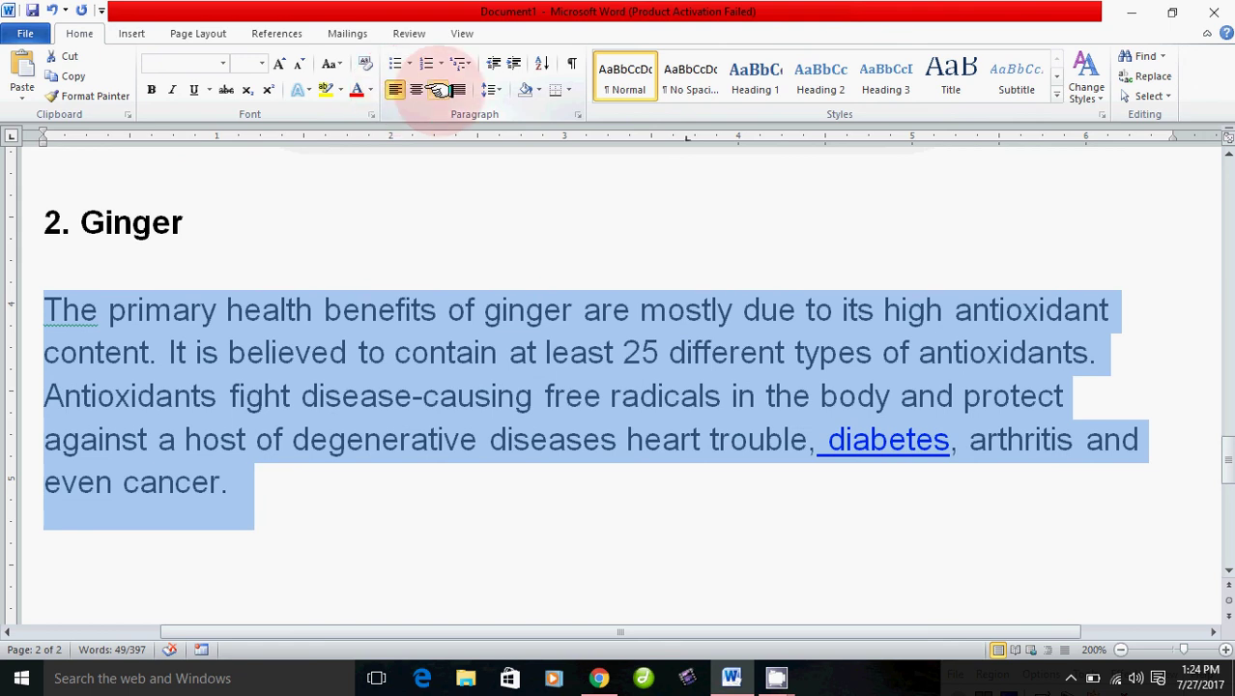
left_click(458, 90)
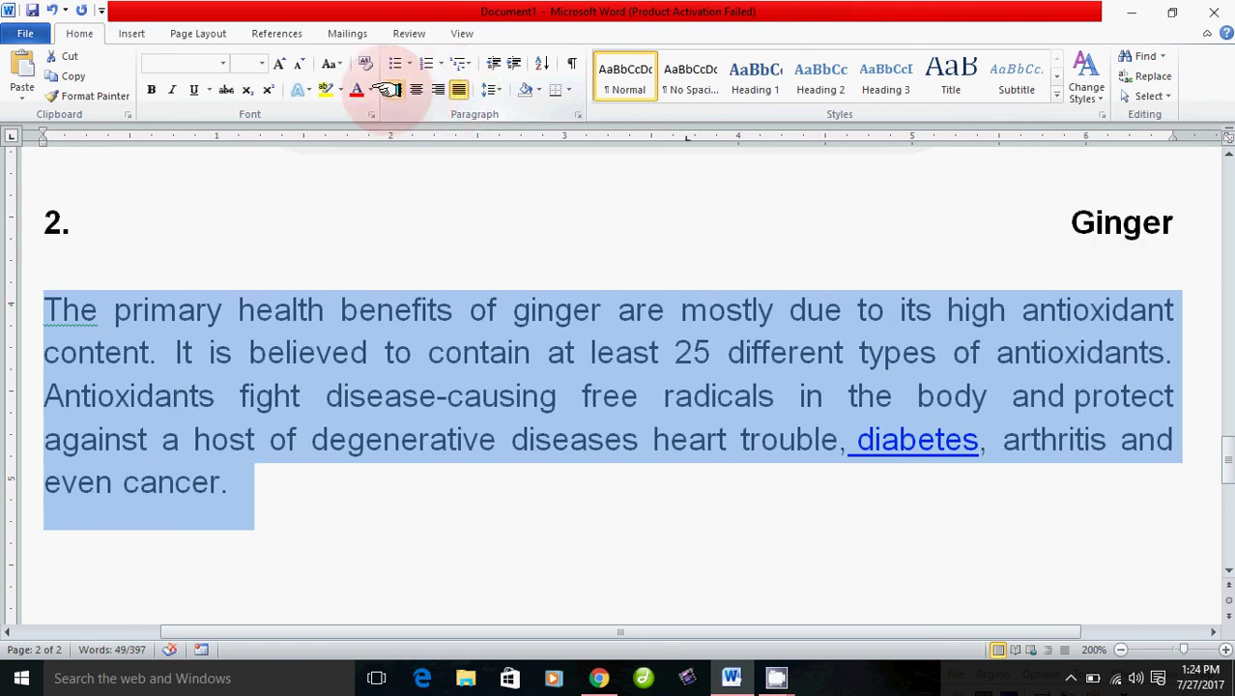
left_click(395, 90)
left_click(317, 278)
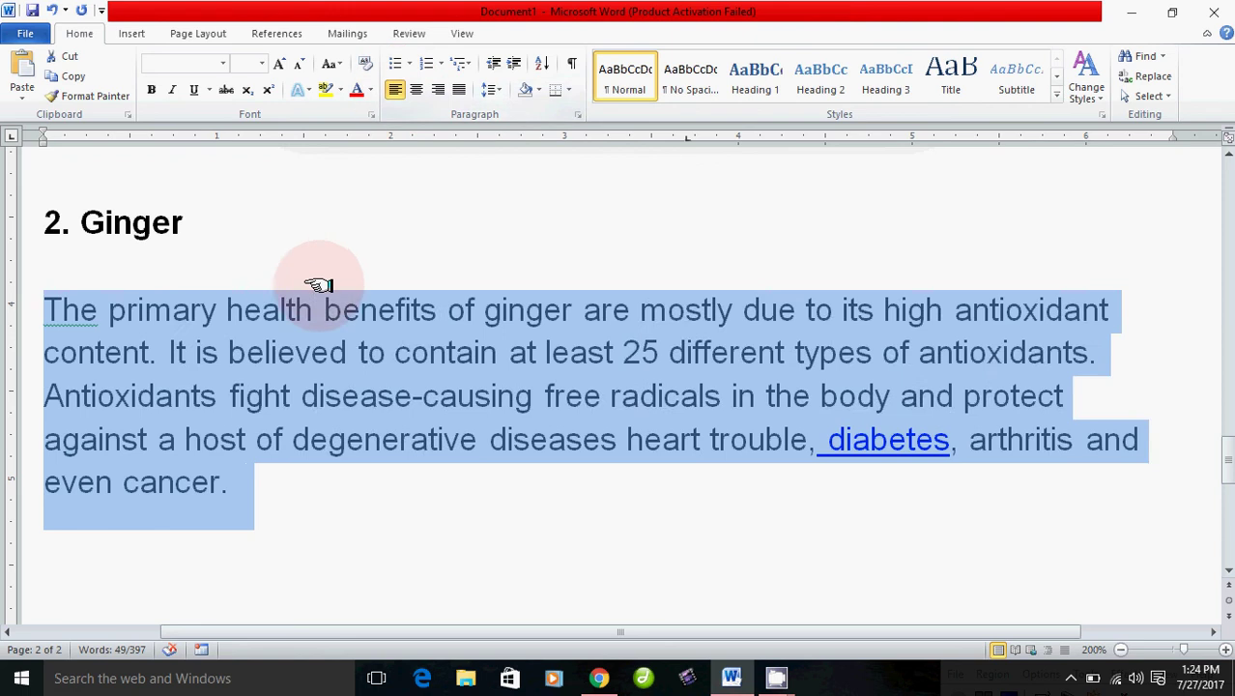
Justify the Ginger paragraph and remove the space so the heading reads '2.Ginger'.
left_click_drag(261, 505, 49, 311)
left_click(460, 88)
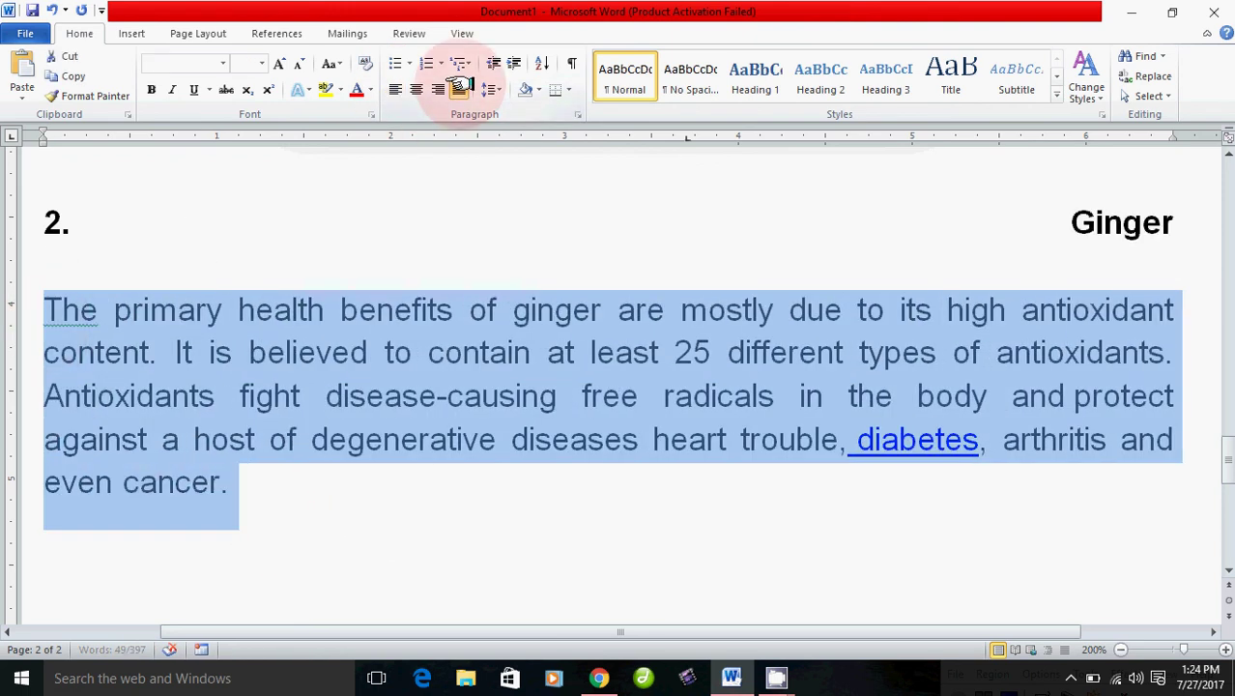
left_click(111, 237)
key("Delete")
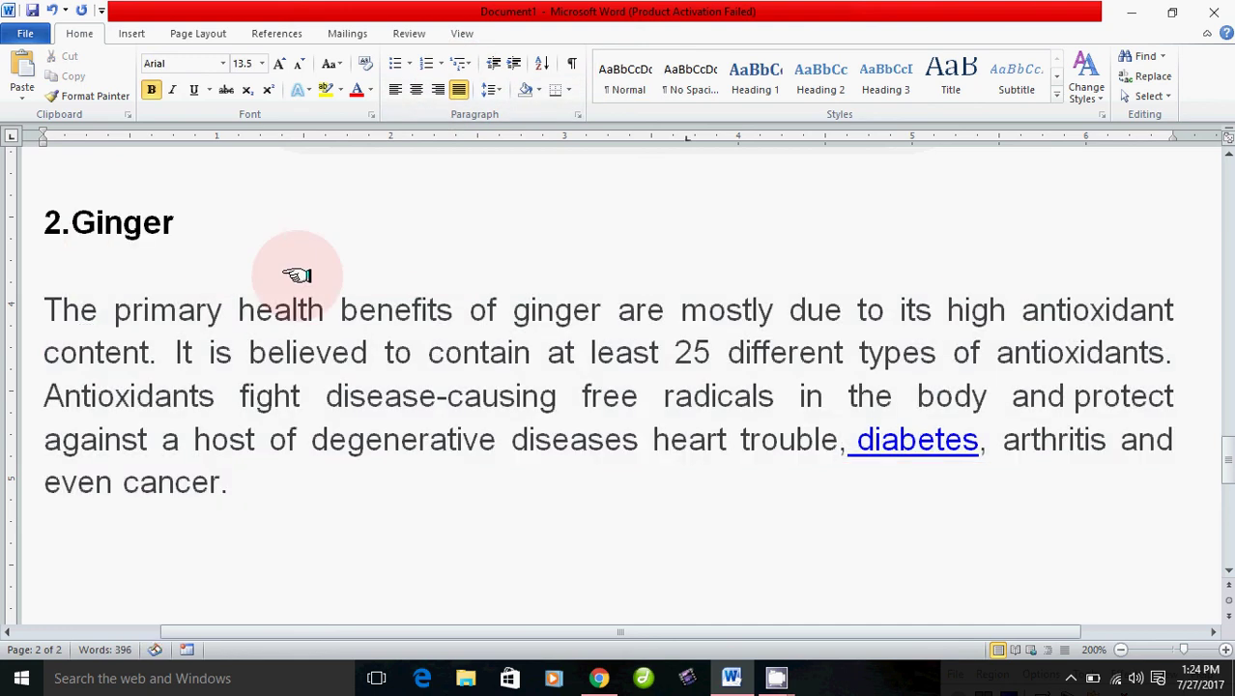
left_click(436, 603)
scroll(436, 604, "up", 5)
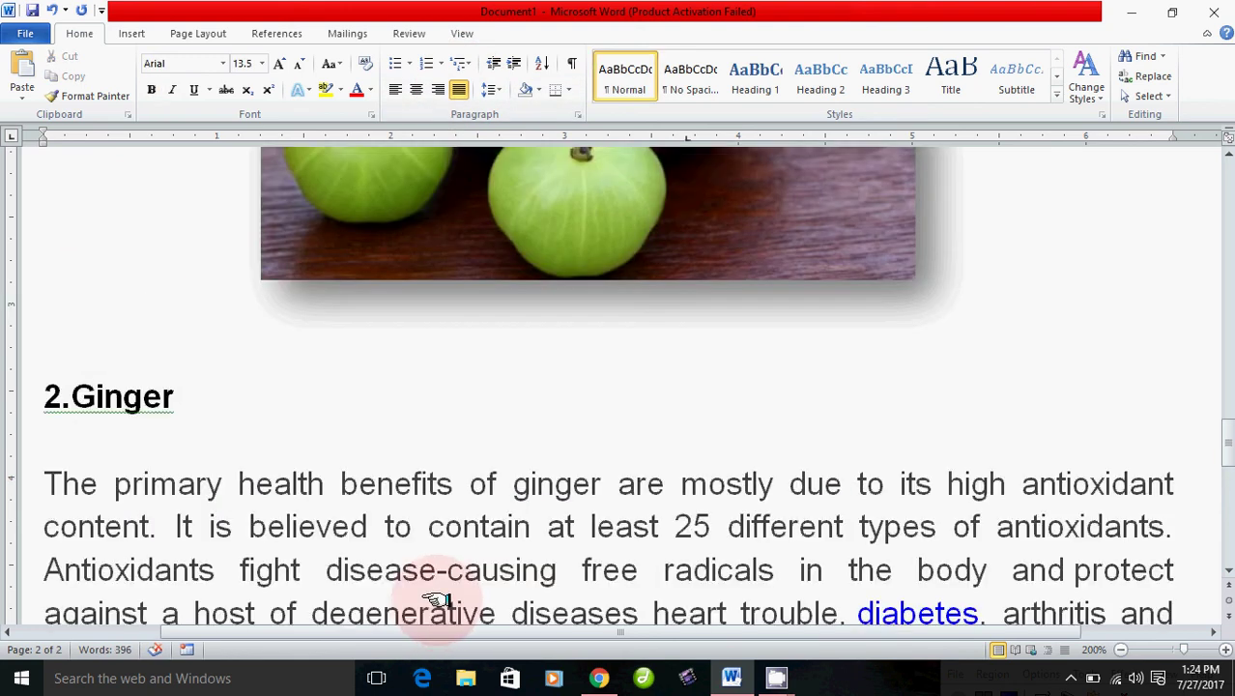
scroll(436, 599, "up", 10)
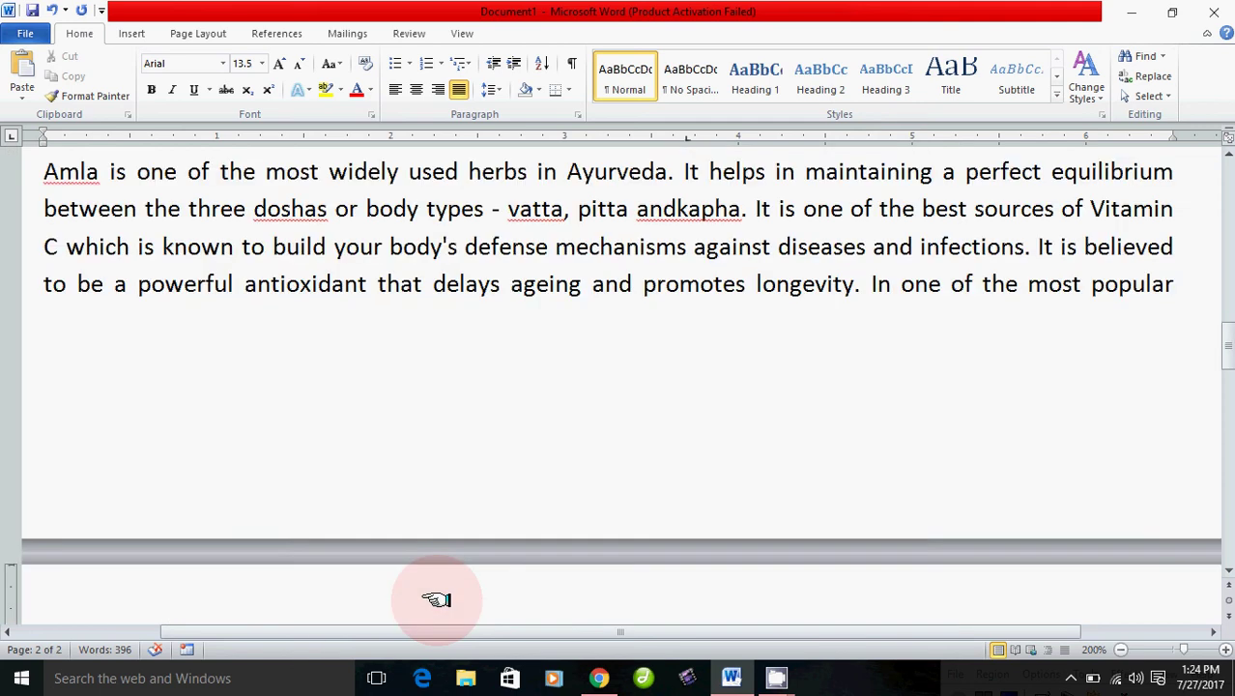
scroll(435, 599, "up", 3)
scroll(435, 599, "down", 12)
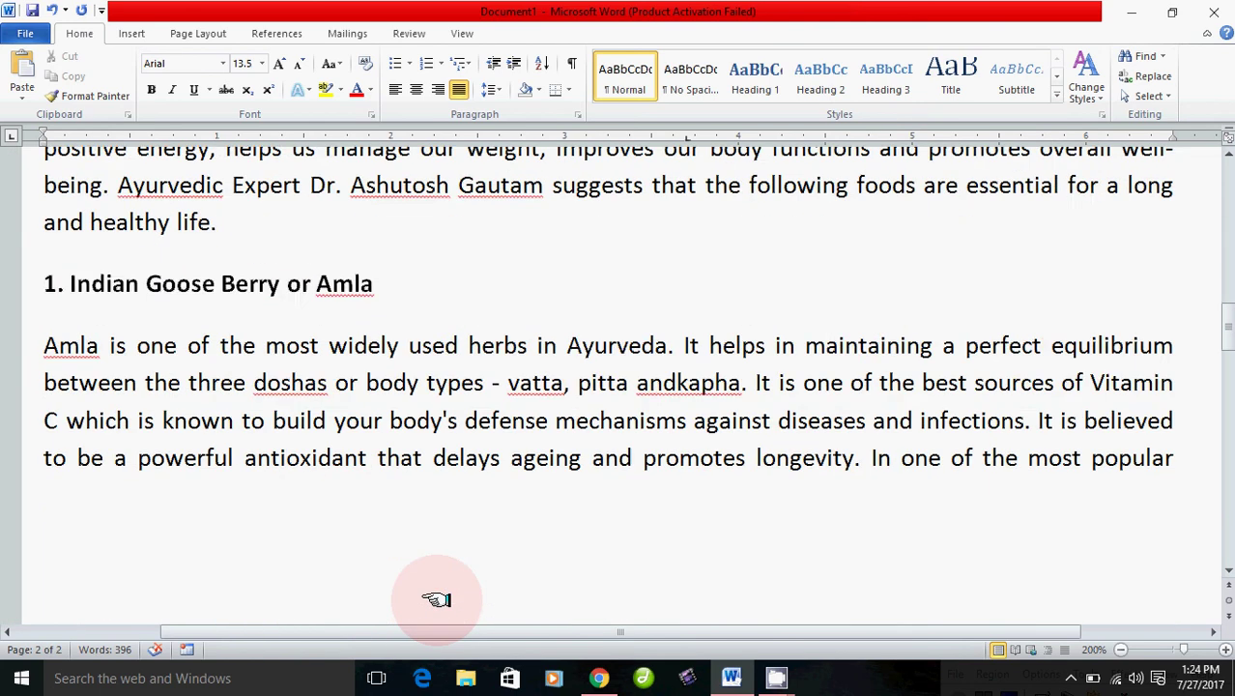
scroll(436, 599, "down", 6)
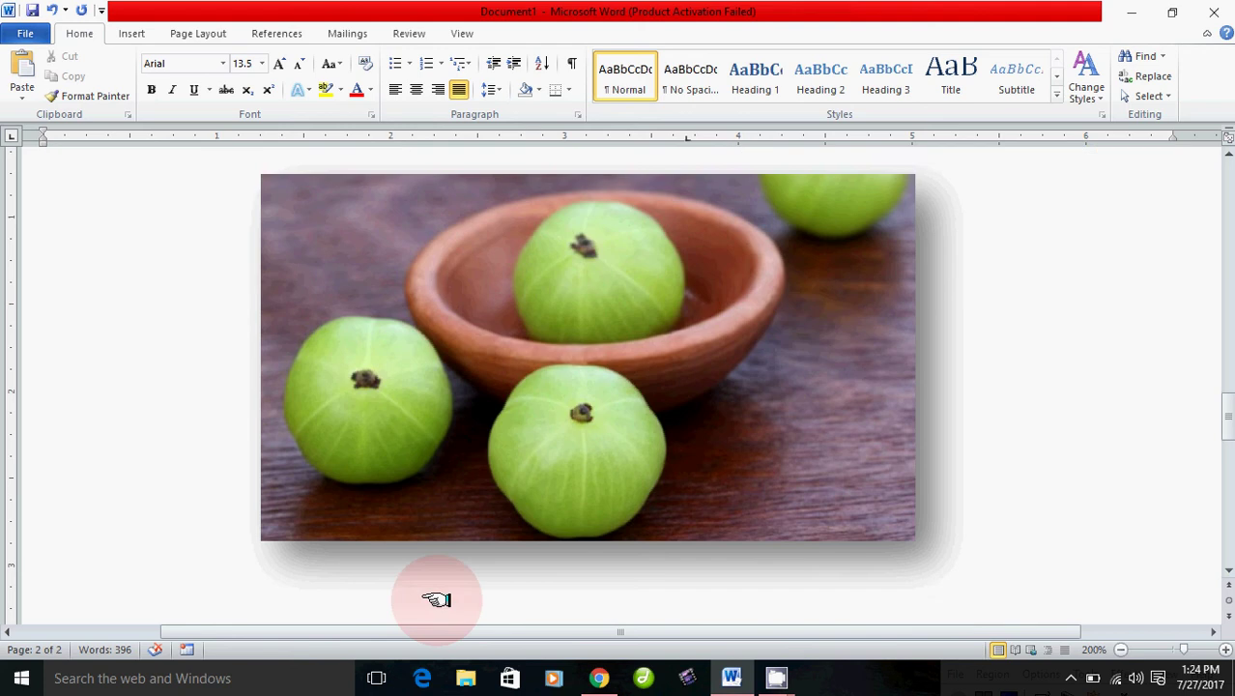
scroll(435, 599, "down", 2)
scroll(436, 599, "down", 8)
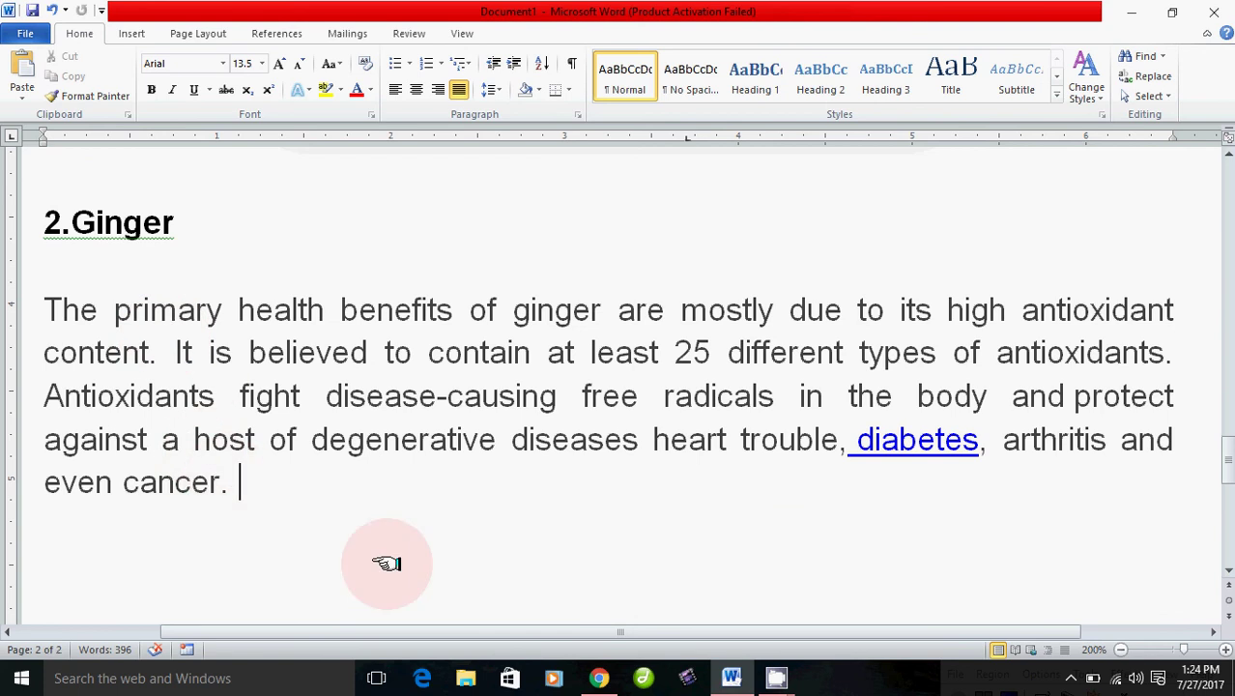
mouse_move(599, 677)
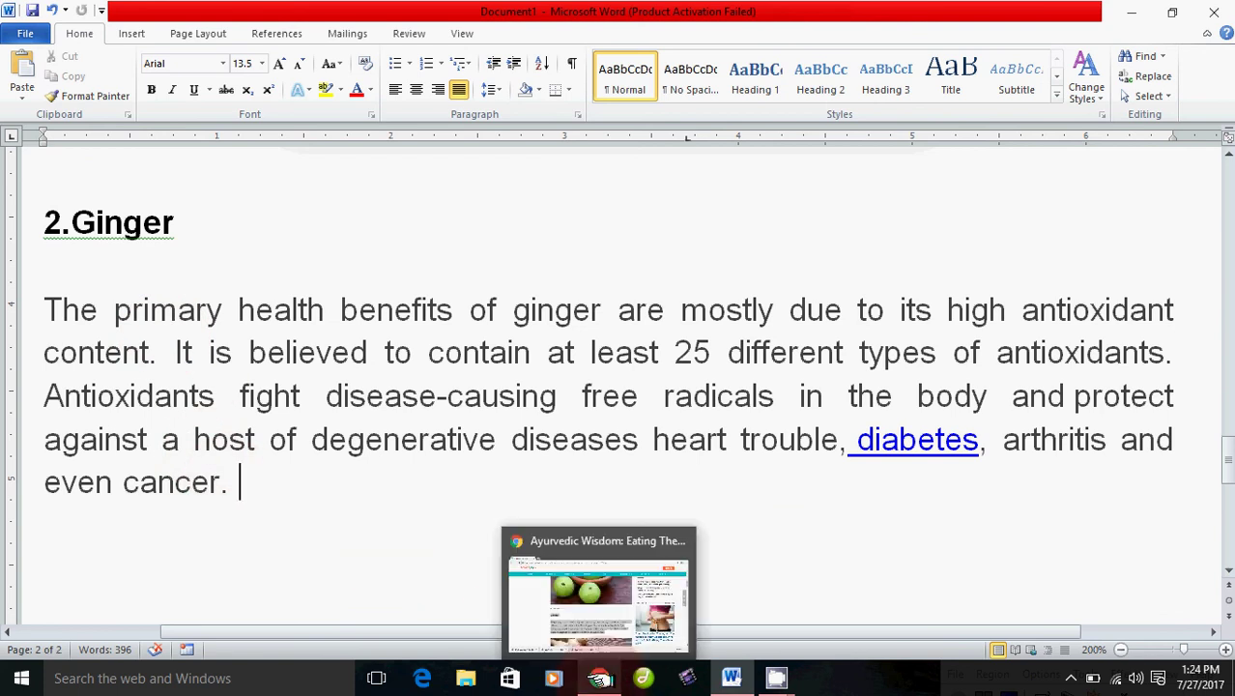
left_click(592, 601)
scroll(551, 489, "down", 2)
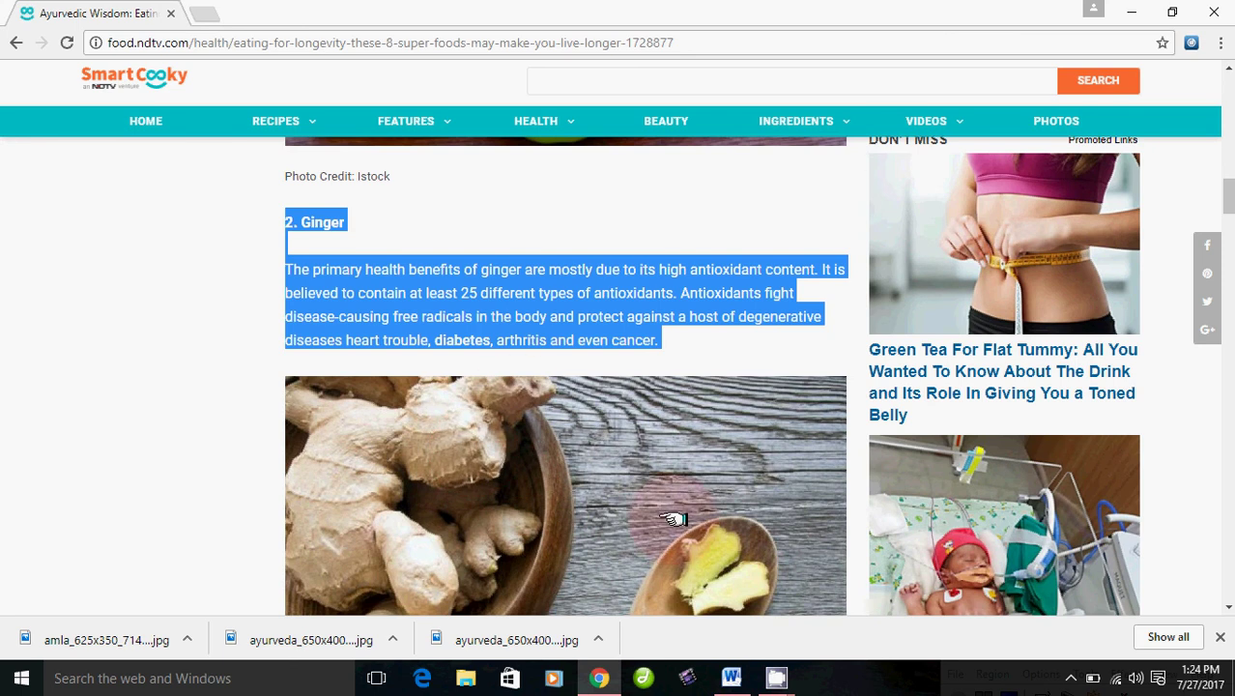
scroll(656, 519, "up", 3)
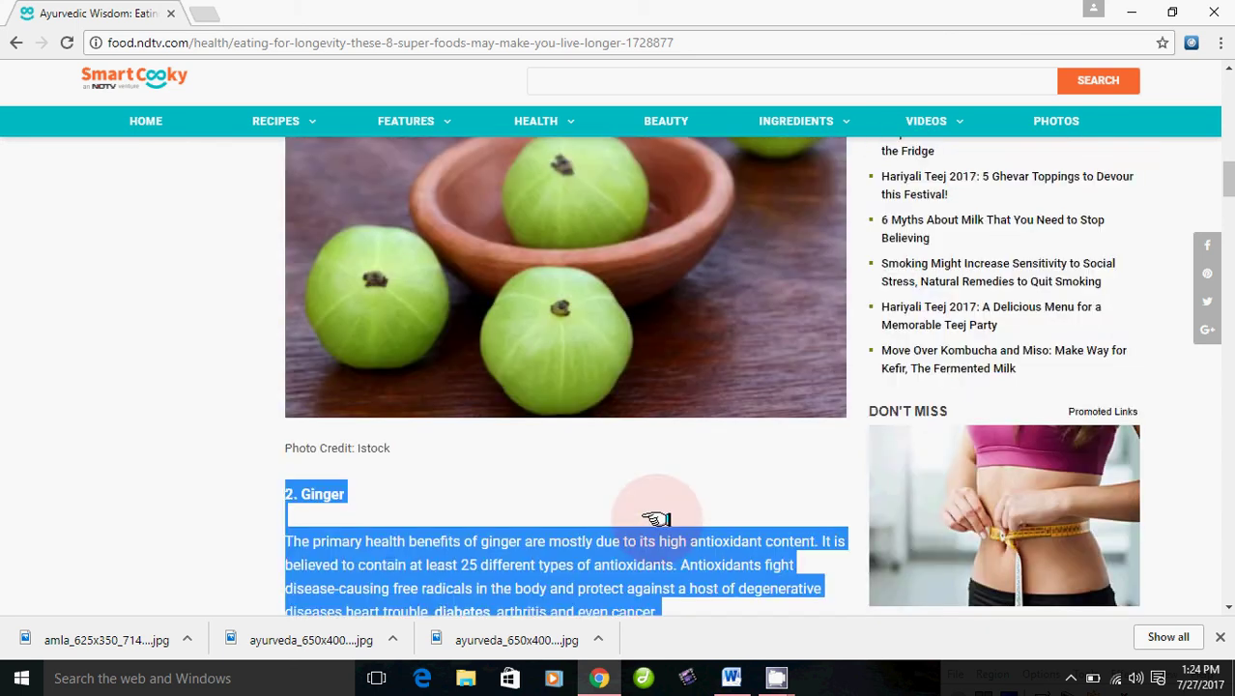
scroll(656, 519, "down", 3)
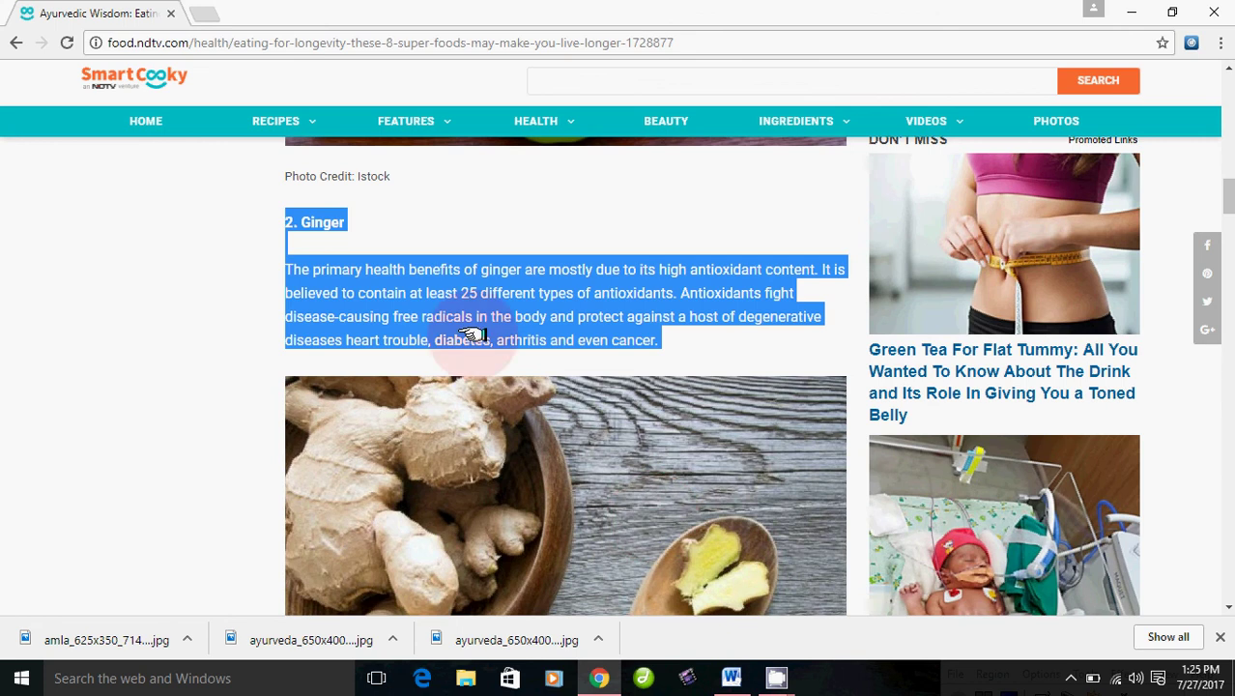
left_click(554, 417)
scroll(568, 468, "down", 2)
scroll(568, 468, "down", 1)
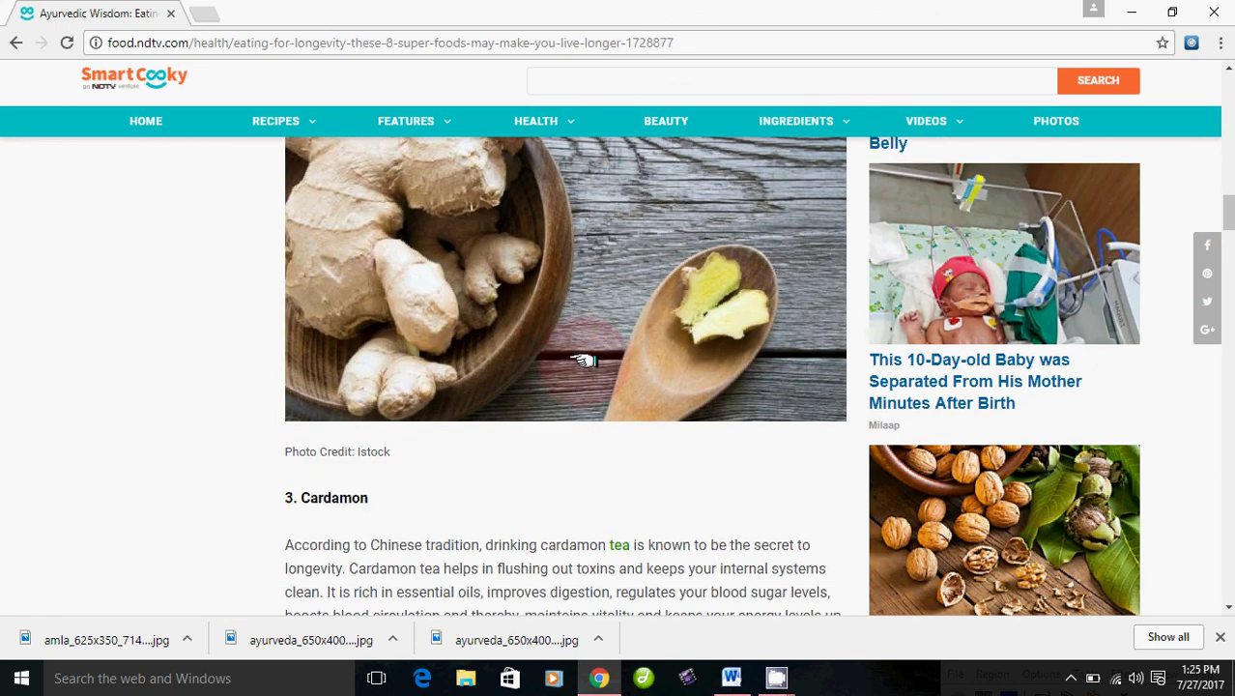
right_click(557, 286)
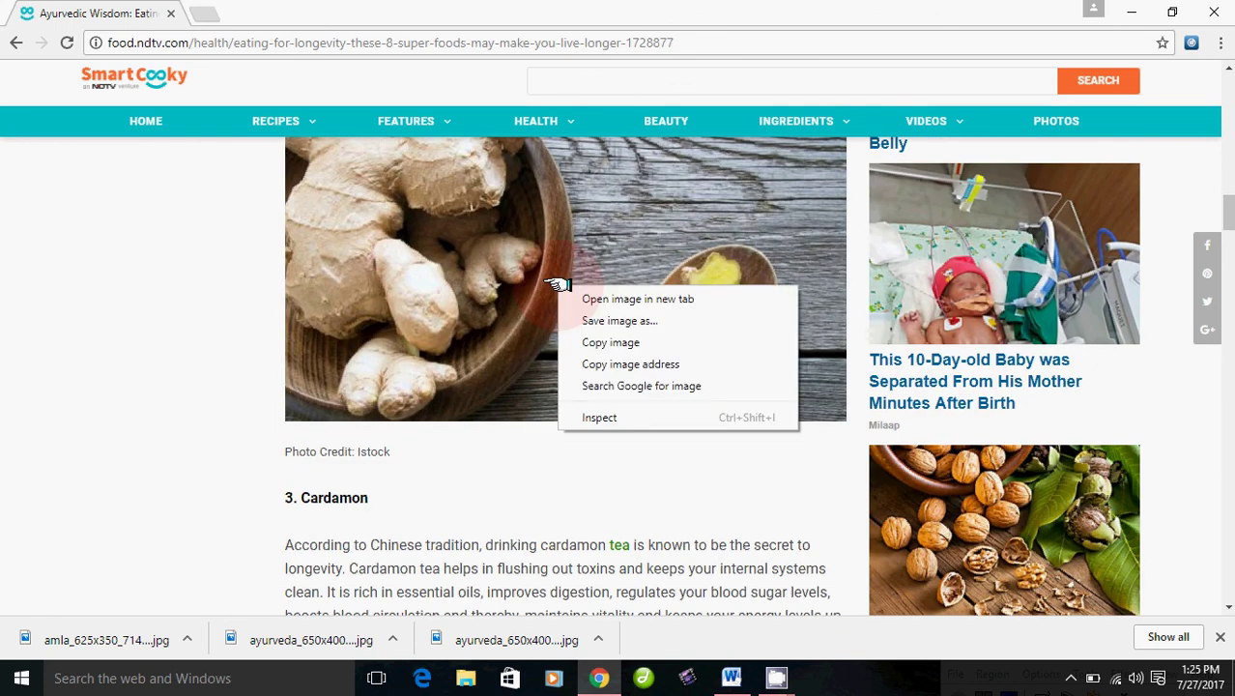
left_click(601, 319)
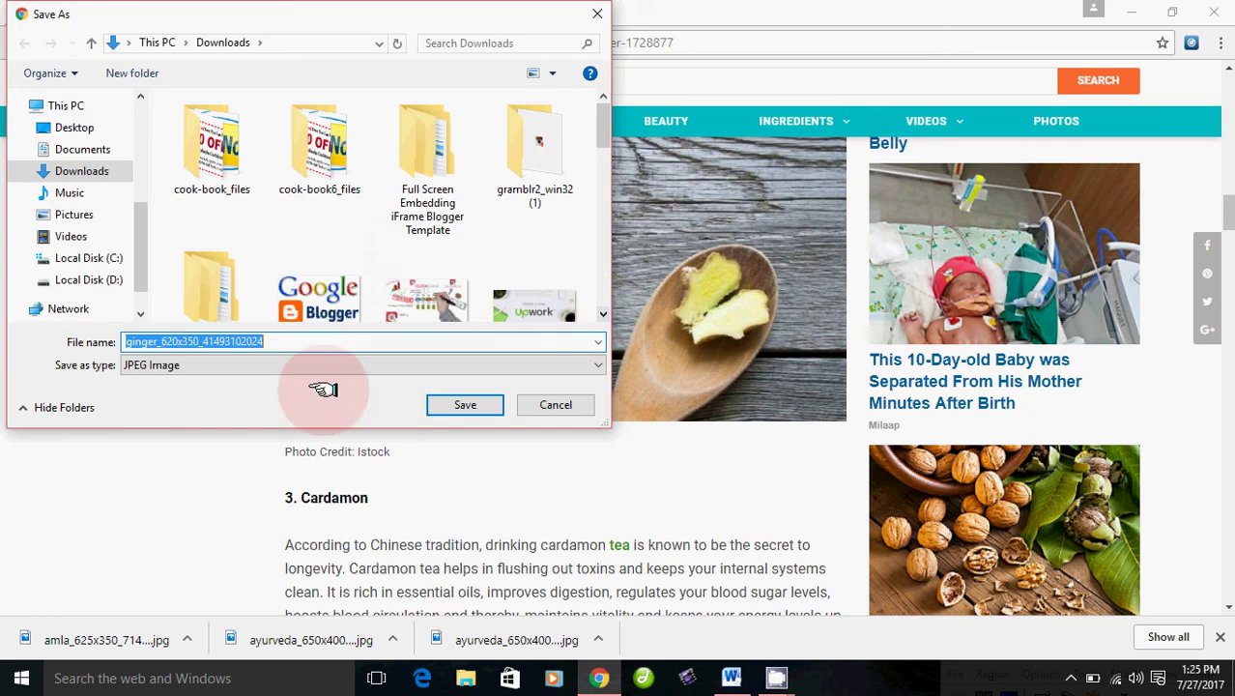
left_click(455, 405)
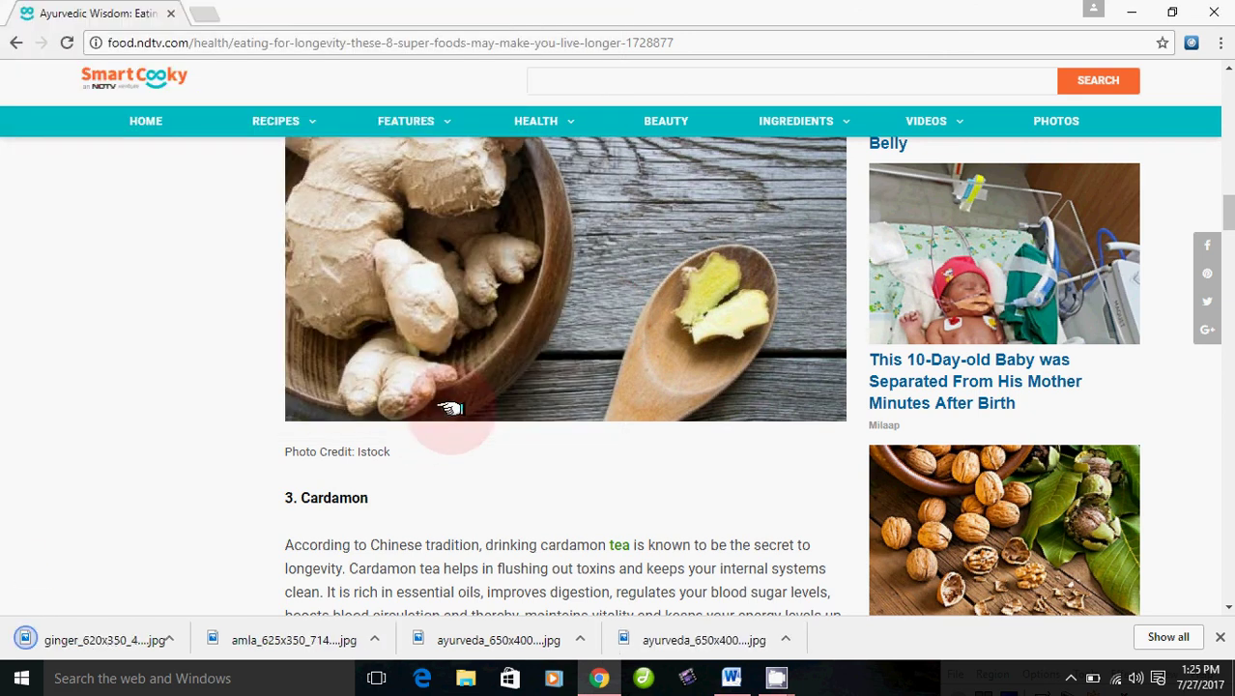
left_click(517, 538)
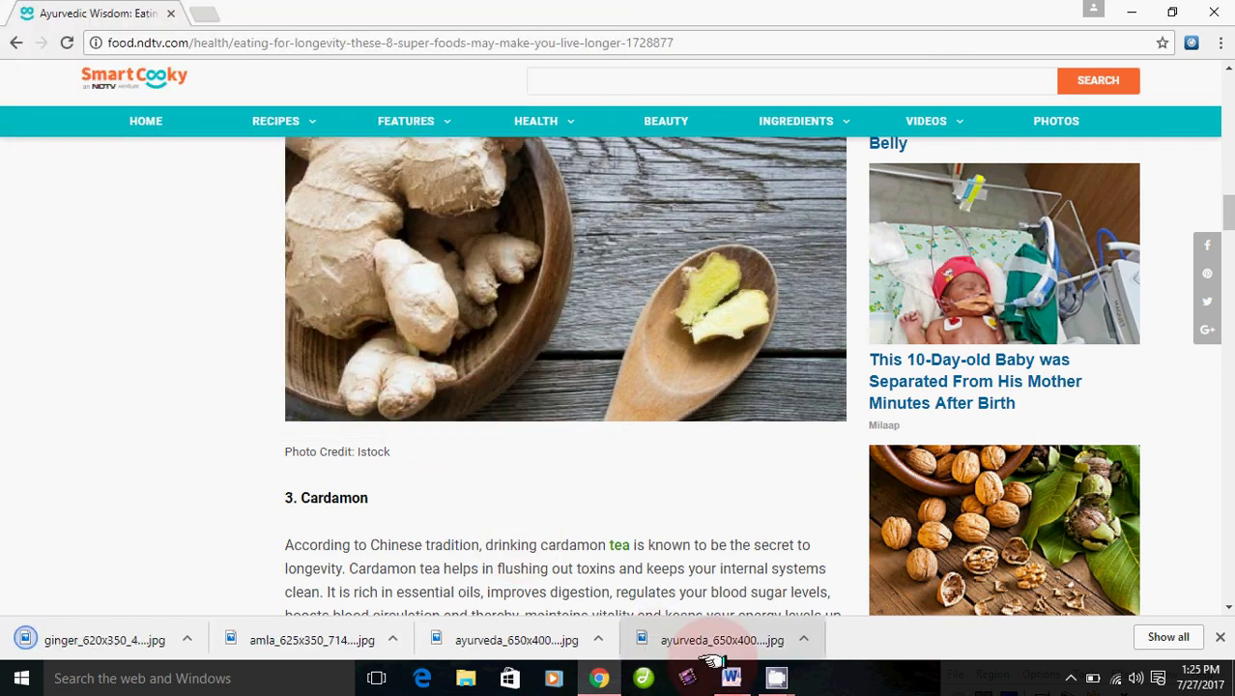
left_click(731, 677)
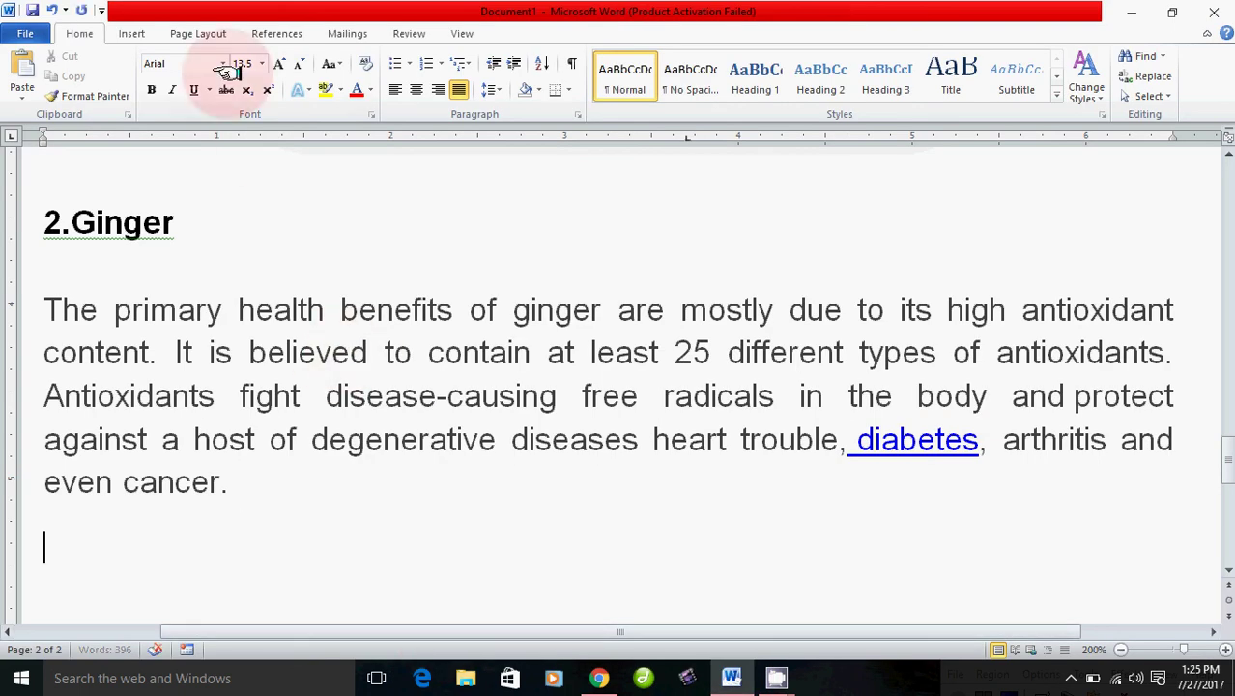
left_click(135, 34)
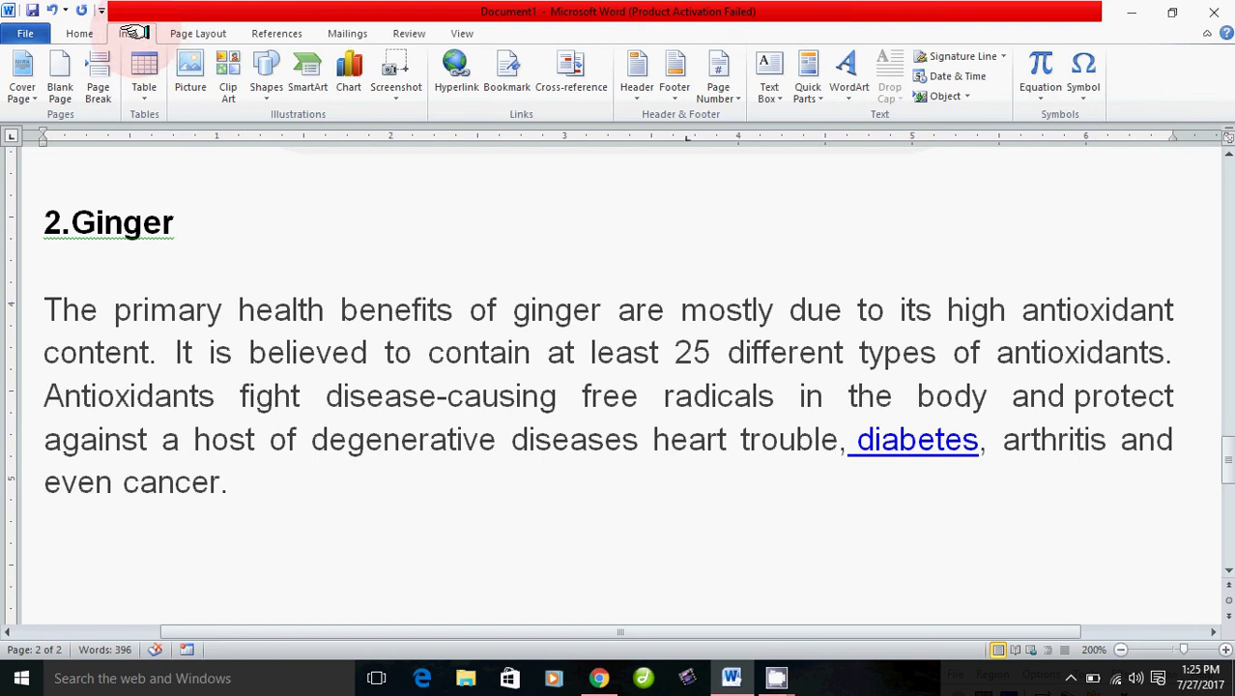
left_click(190, 70)
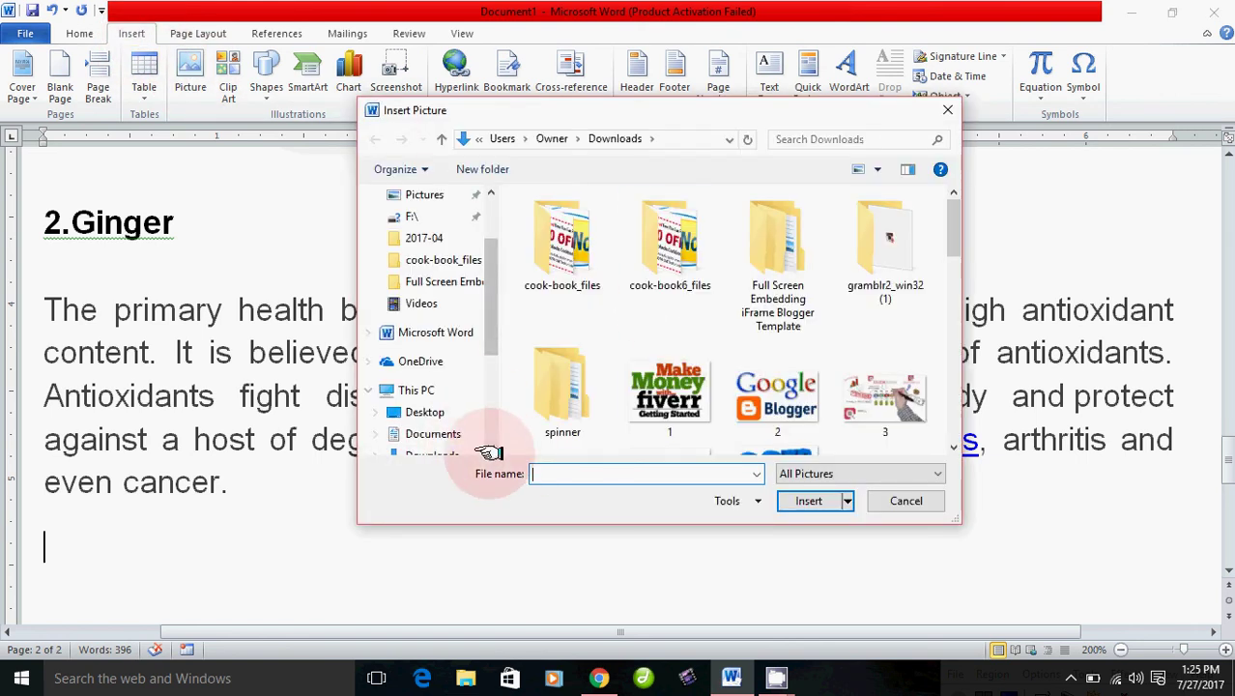
left_click(491, 447)
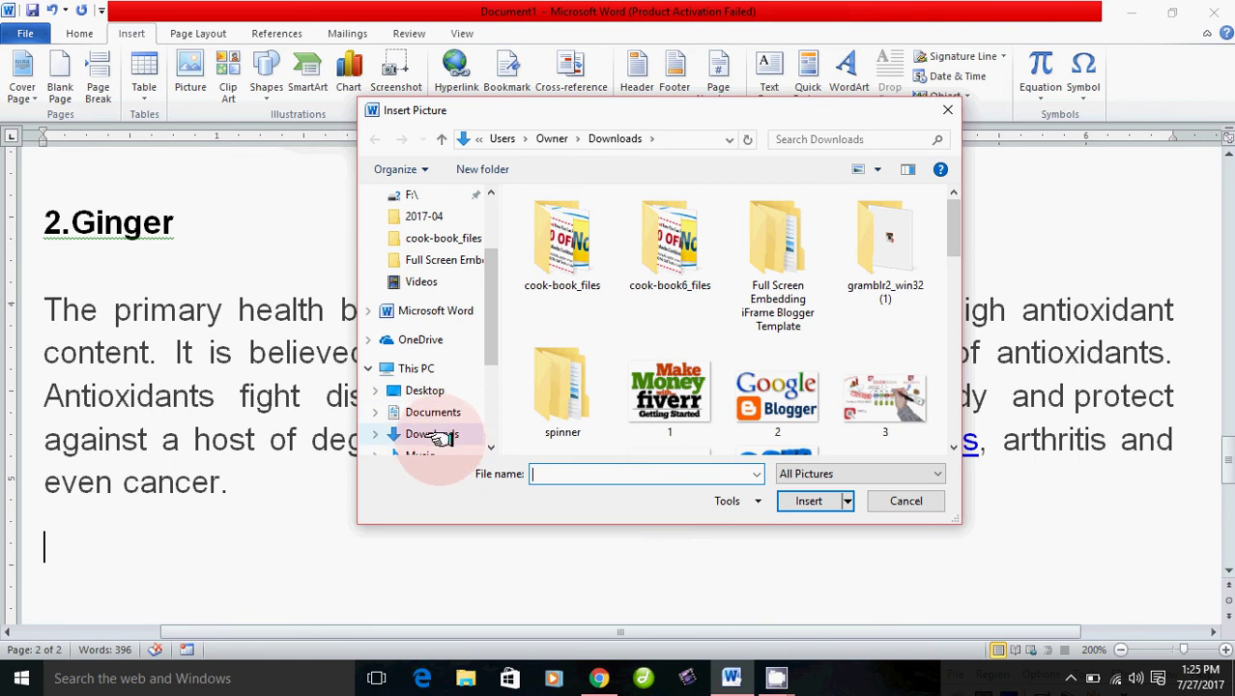
left_click(434, 436)
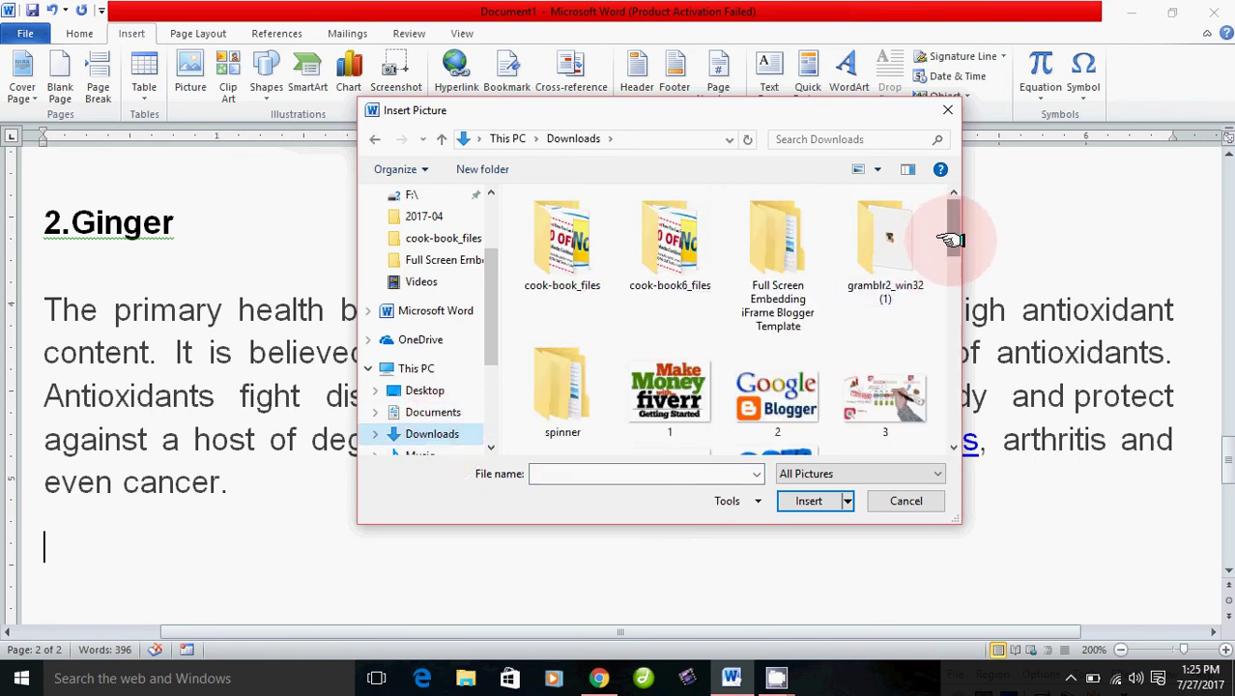
left_click_drag(952, 239, 821, 381)
left_click(686, 343)
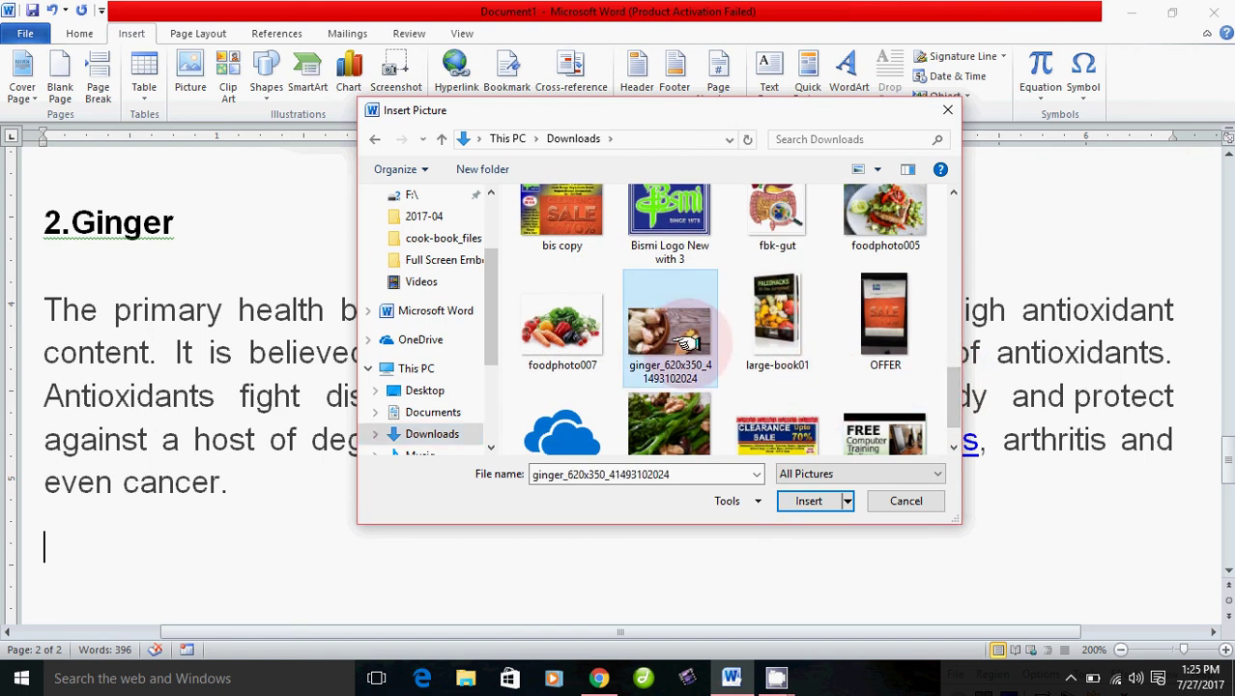
left_click(797, 503)
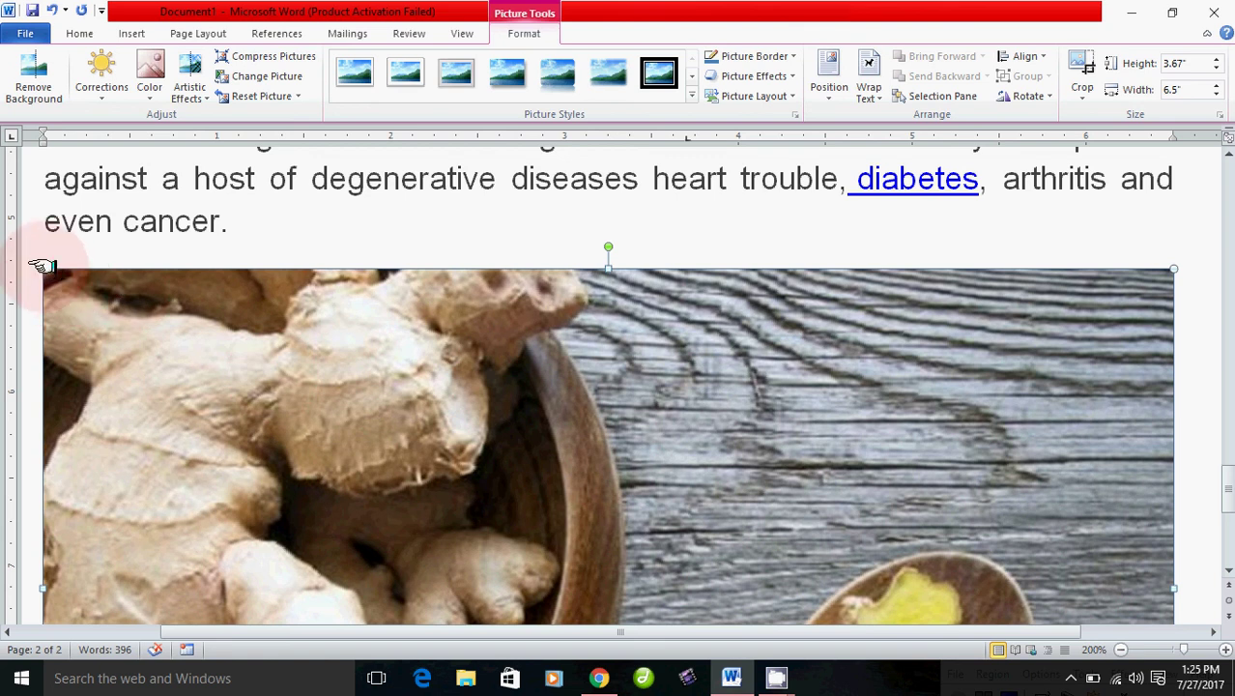
Shrink the ginger photo to about 2.65" by 4.69" and centre it on the page.
left_click_drag(43, 268, 416, 447)
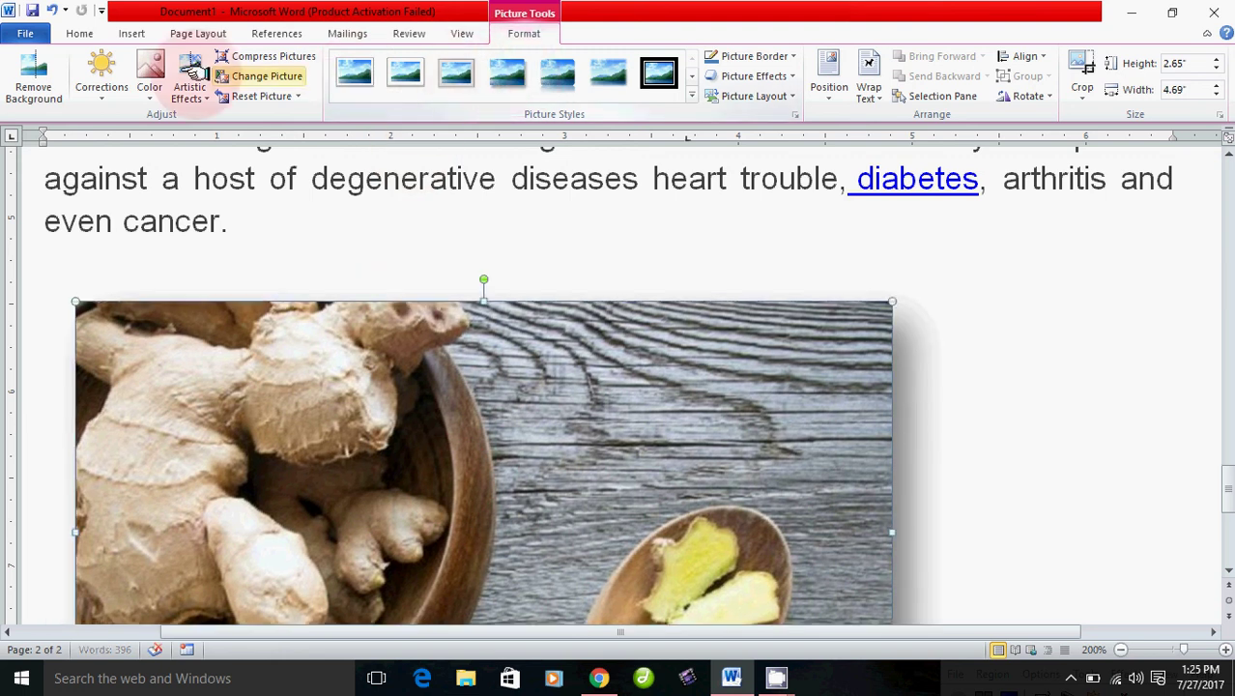
left_click(79, 33)
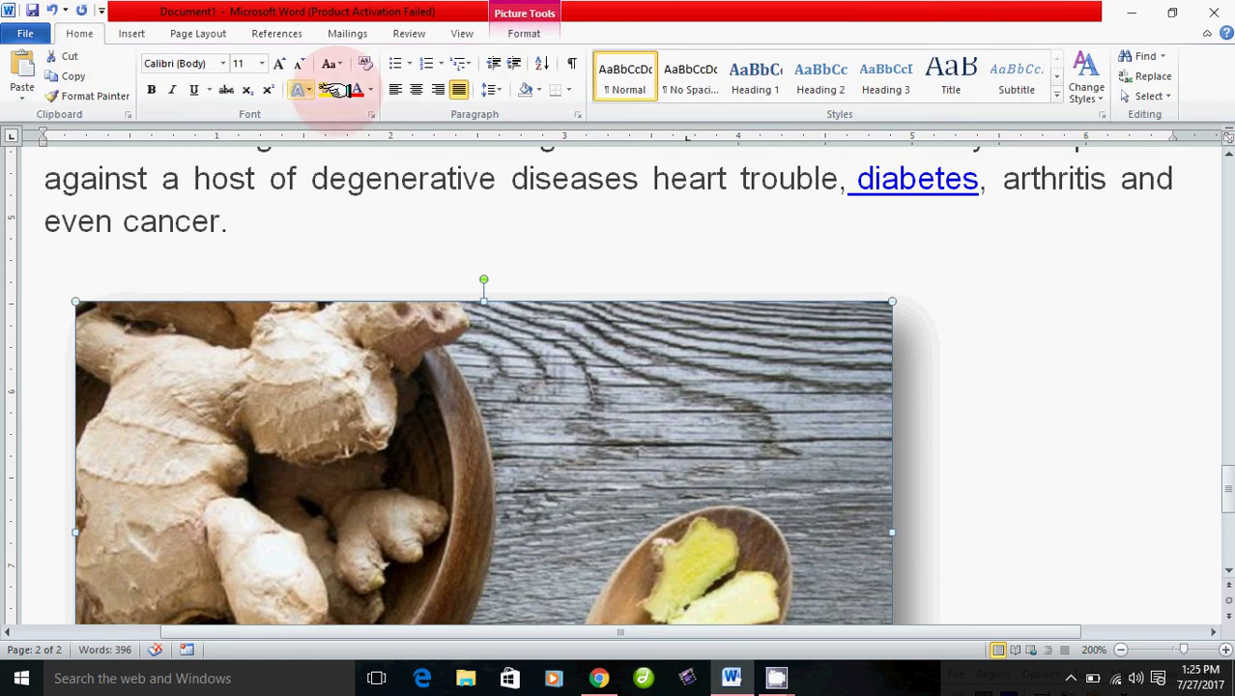
left_click(415, 89)
key("ctrl+v")
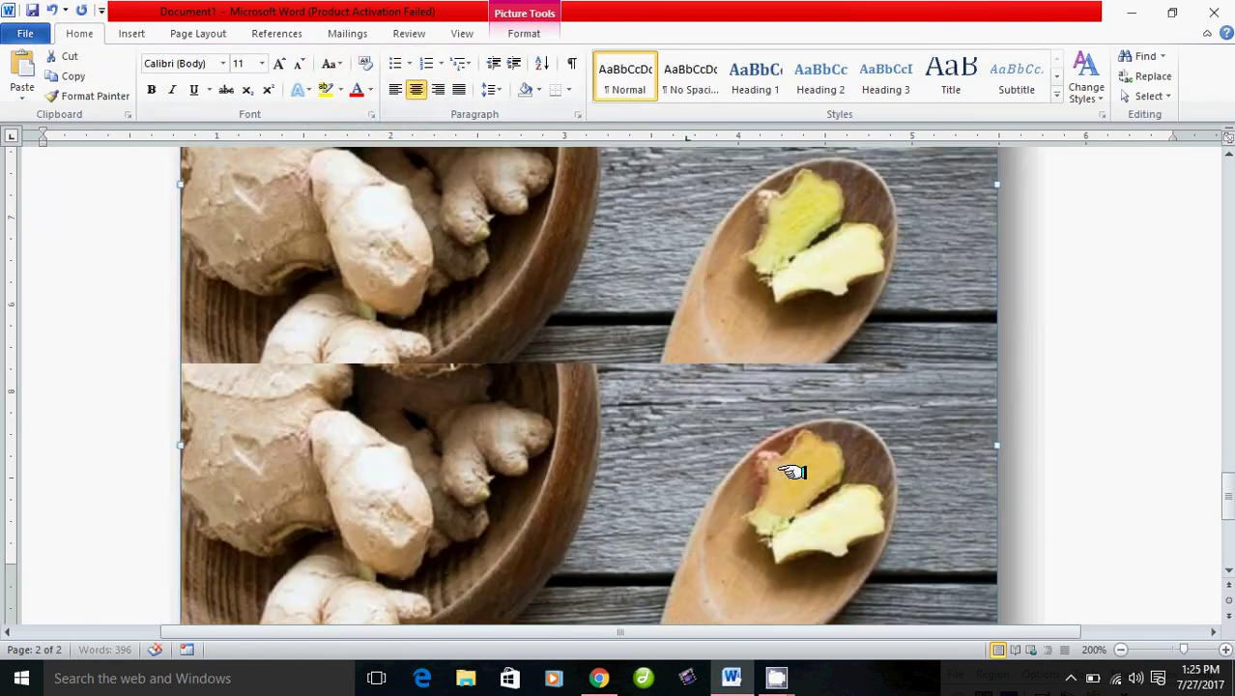
scroll(792, 471, "up", 15)
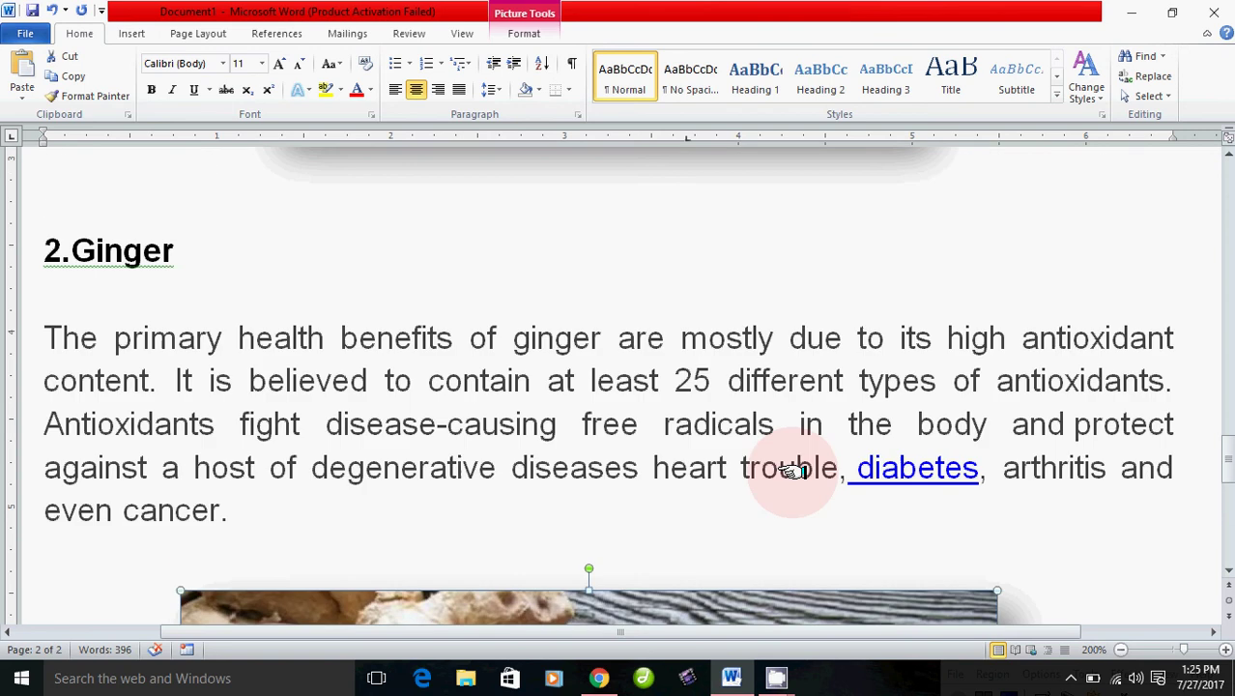
scroll(792, 471, "up", 6)
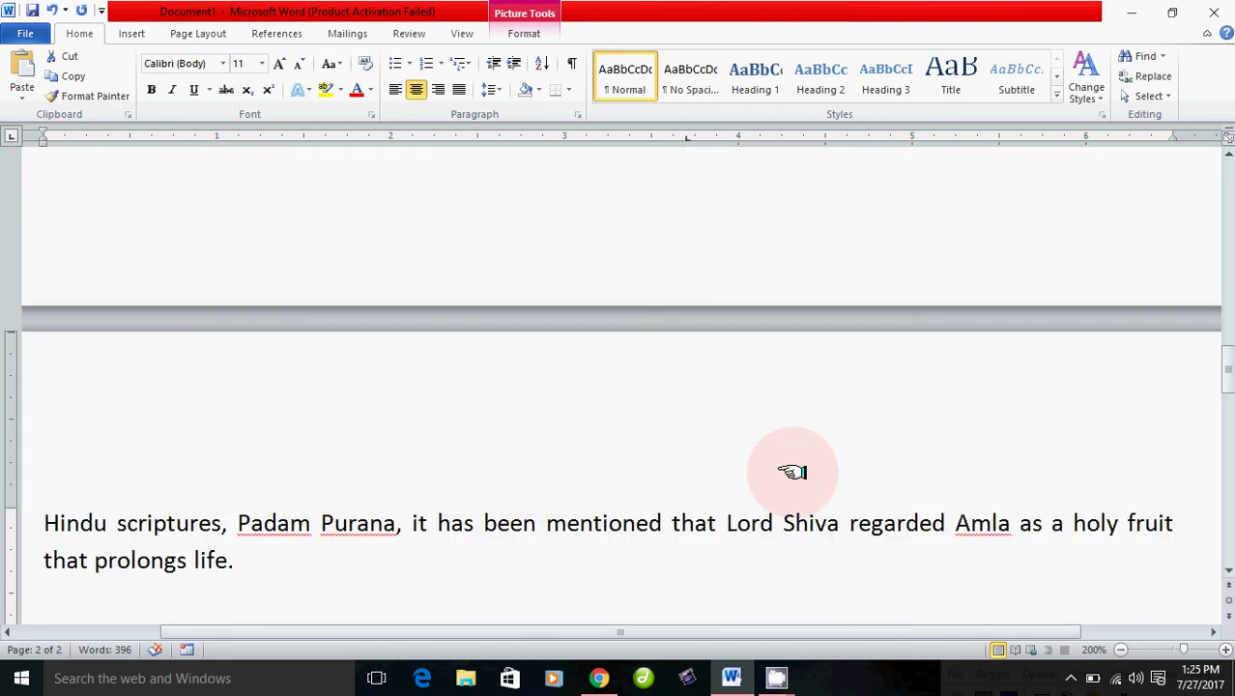
scroll(792, 471, "up", 15)
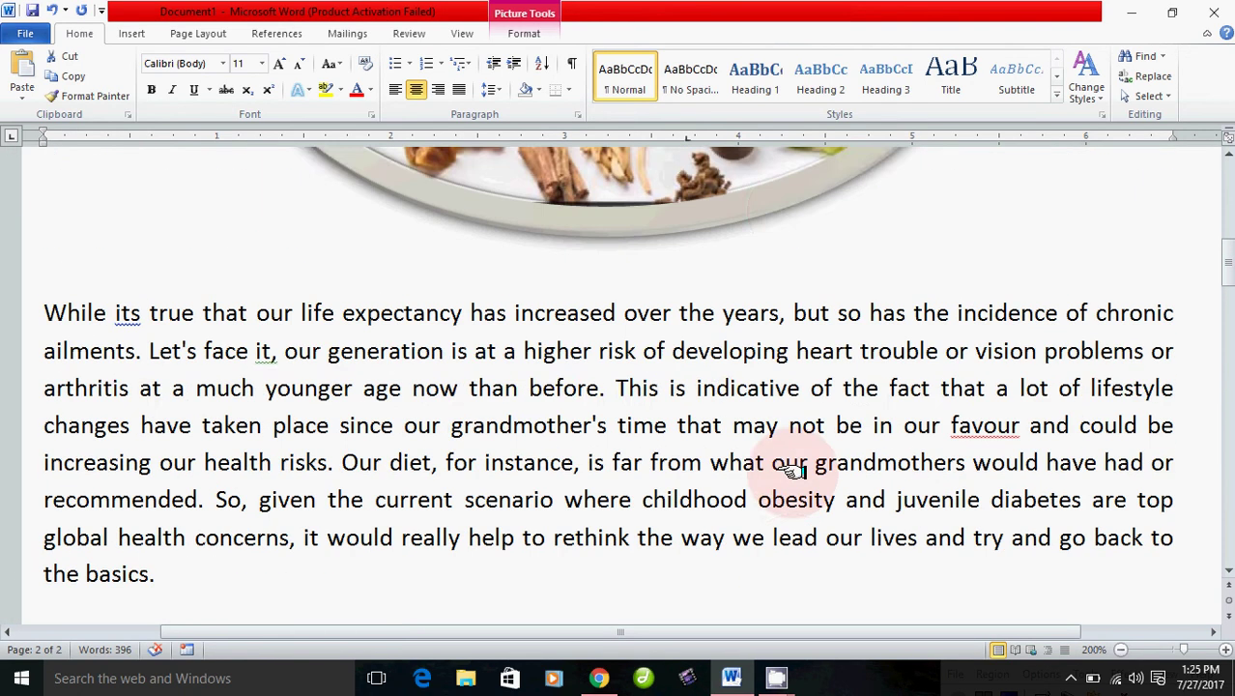
scroll(792, 472, "down", 15)
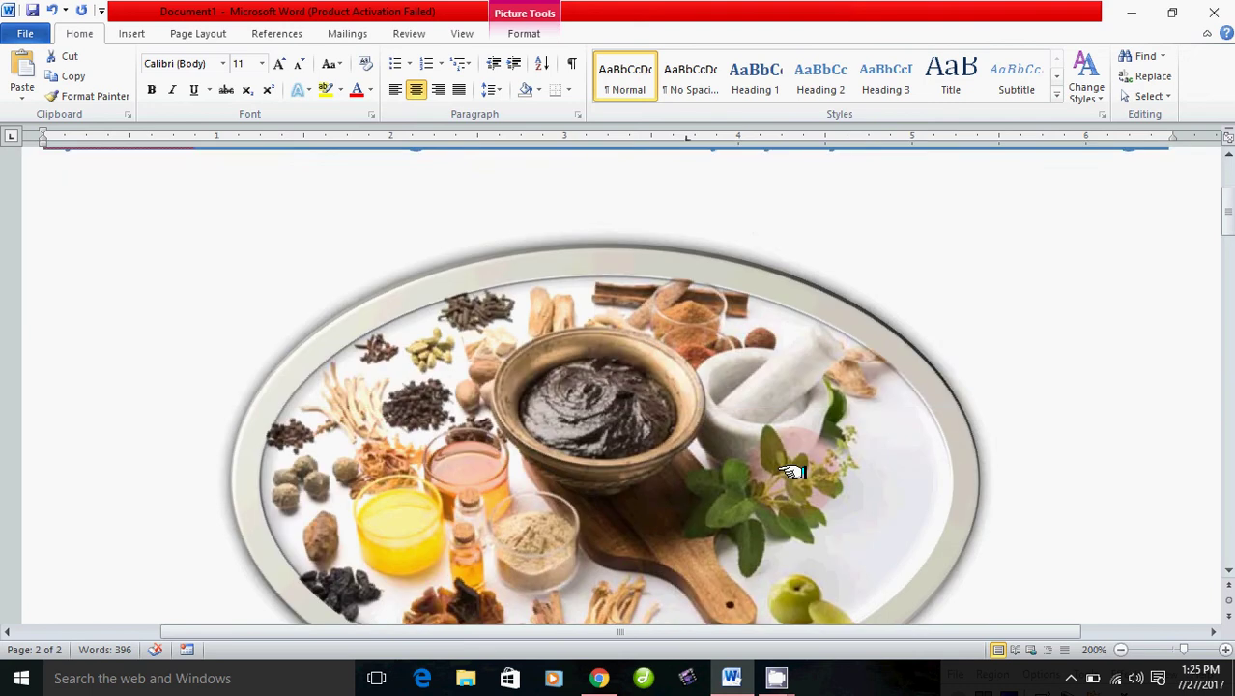
scroll(792, 471, "down", 15)
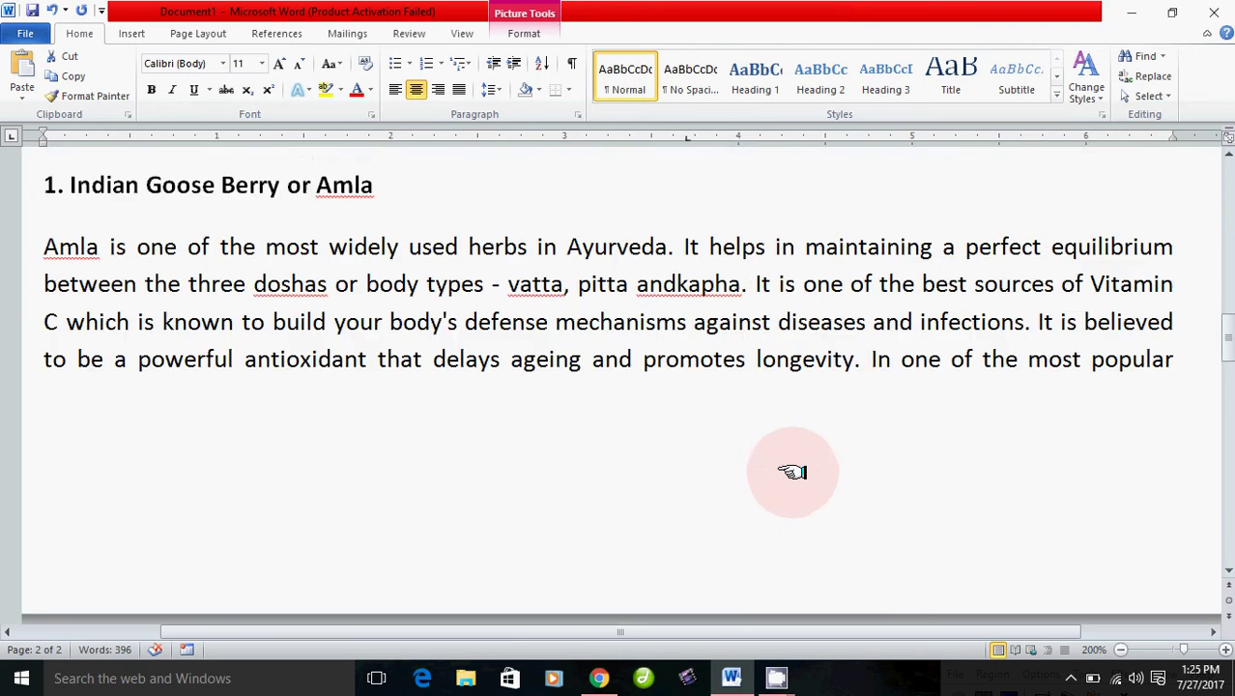
scroll(792, 472, "down", 12)
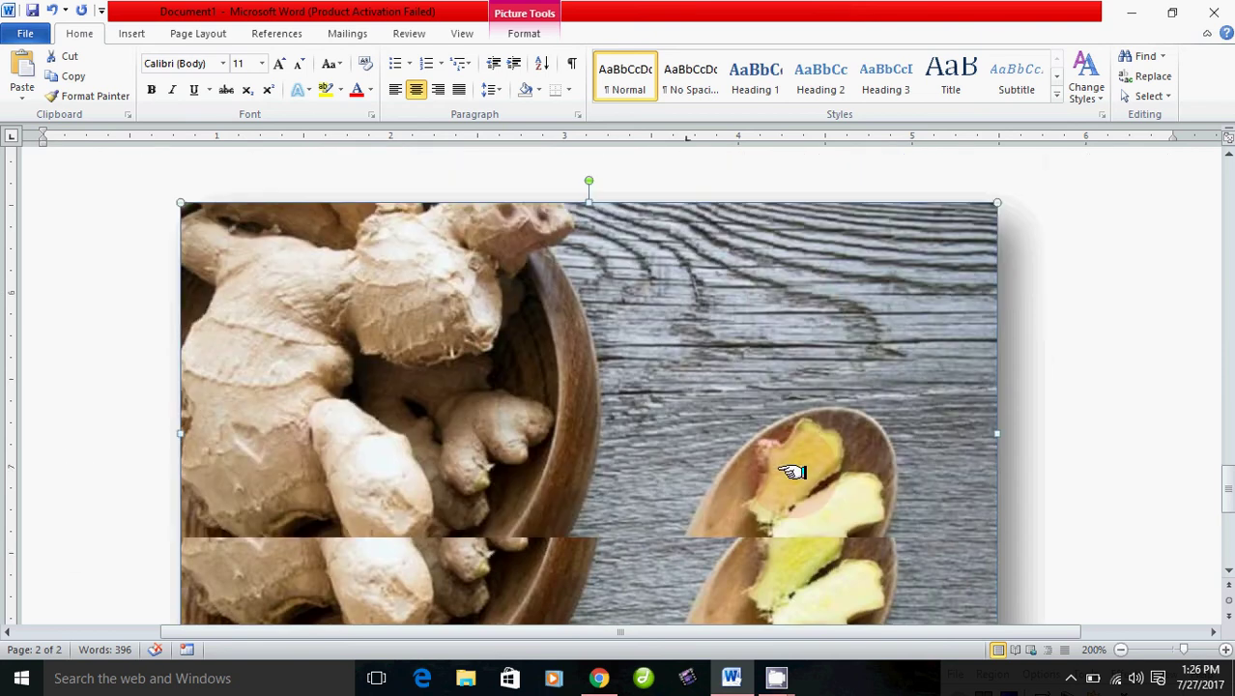
scroll(793, 471, "down", 8)
left_click(792, 472)
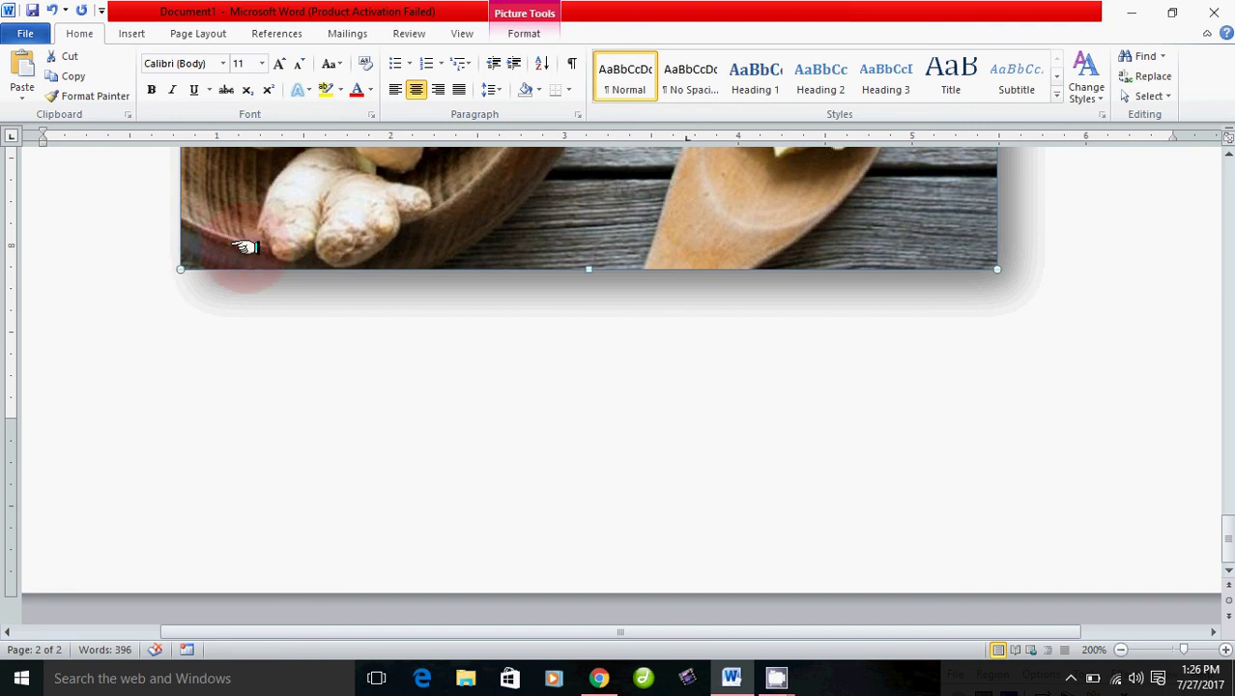
scroll(278, 279, "up", 4)
scroll(282, 284, "up", 12)
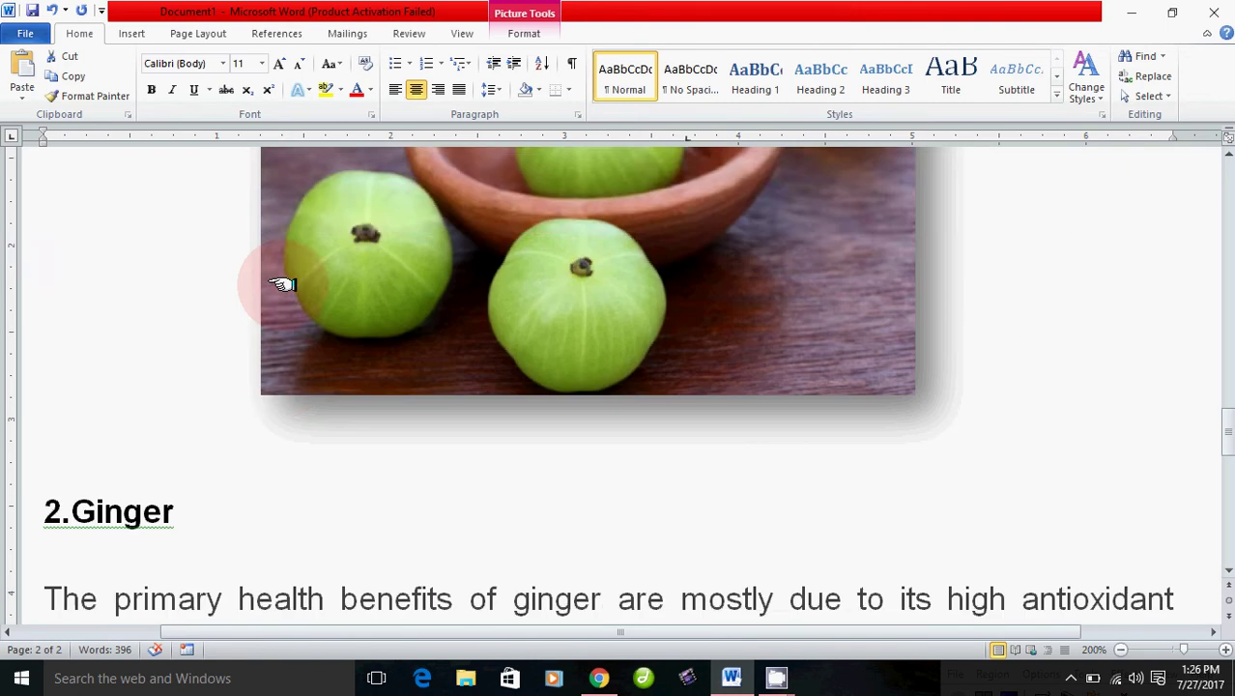
scroll(282, 284, "up", 10)
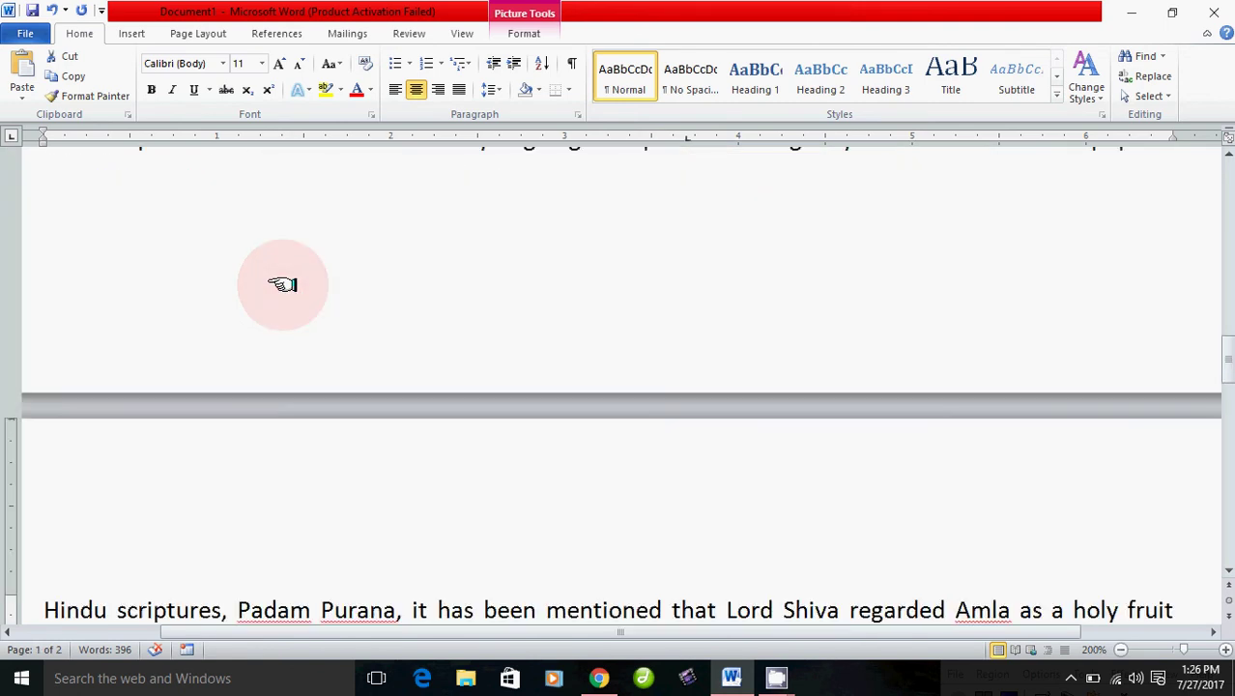
scroll(282, 284, "up", 3)
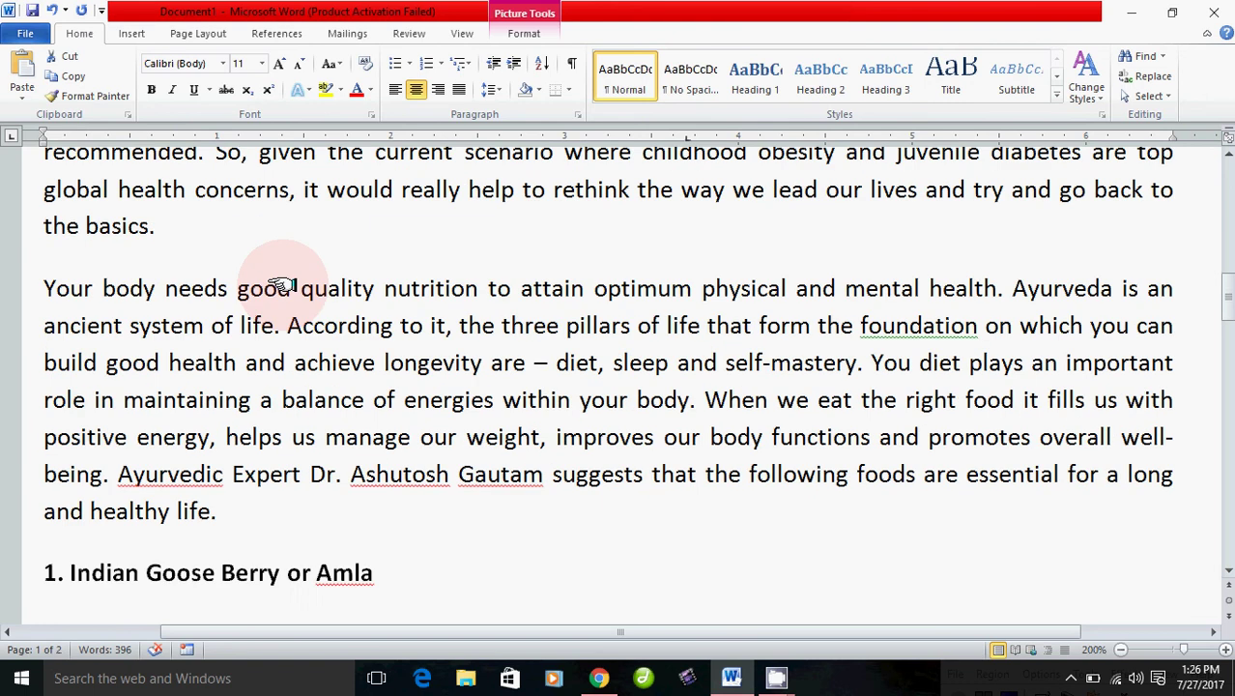
scroll(282, 284, "up", 12)
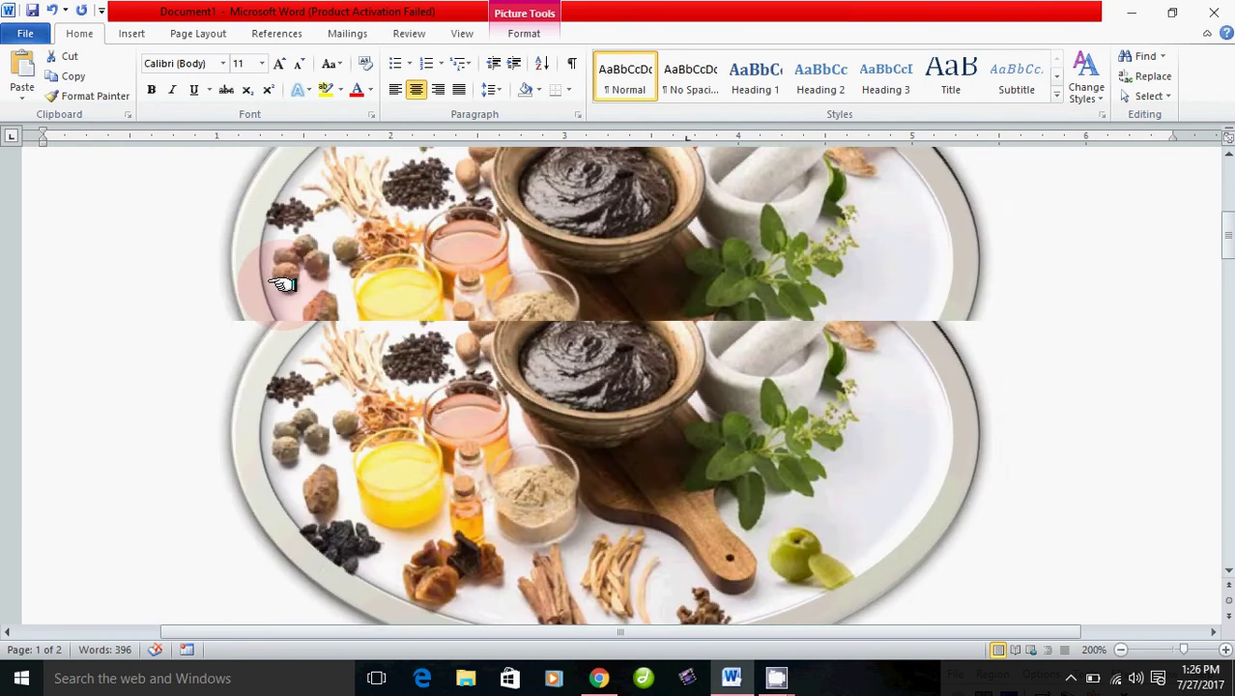
scroll(282, 284, "up", 3)
scroll(282, 284, "down", 8)
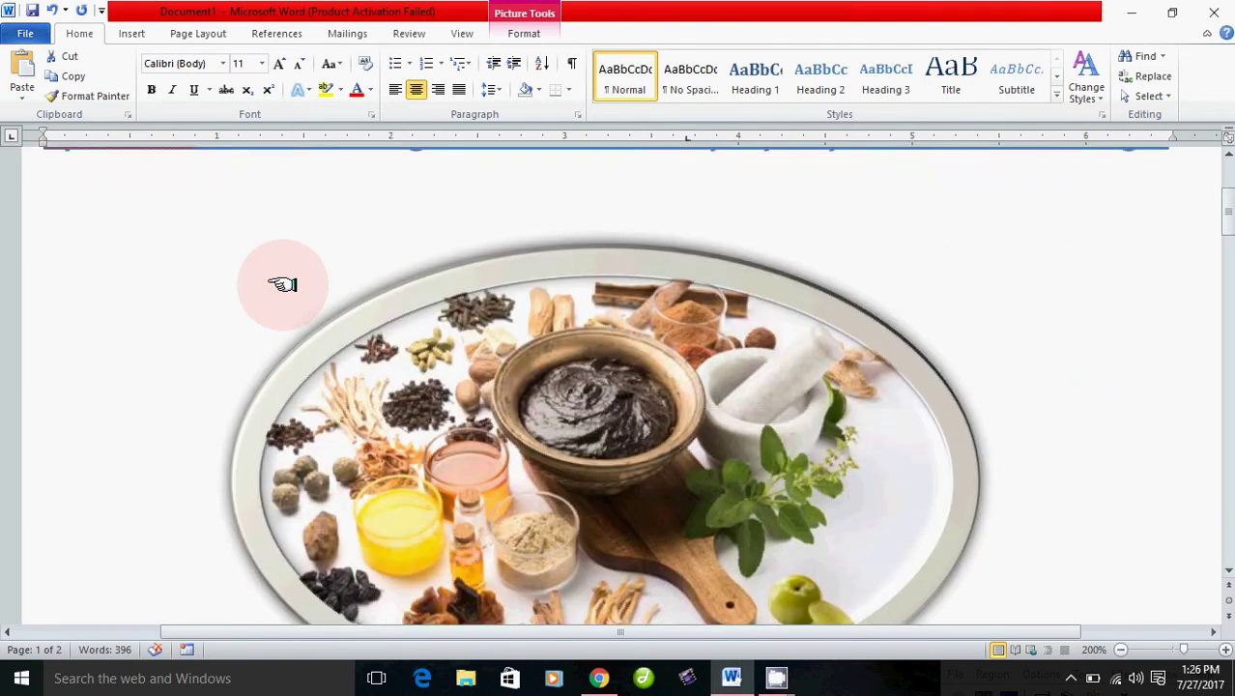
scroll(282, 284, "down", 10)
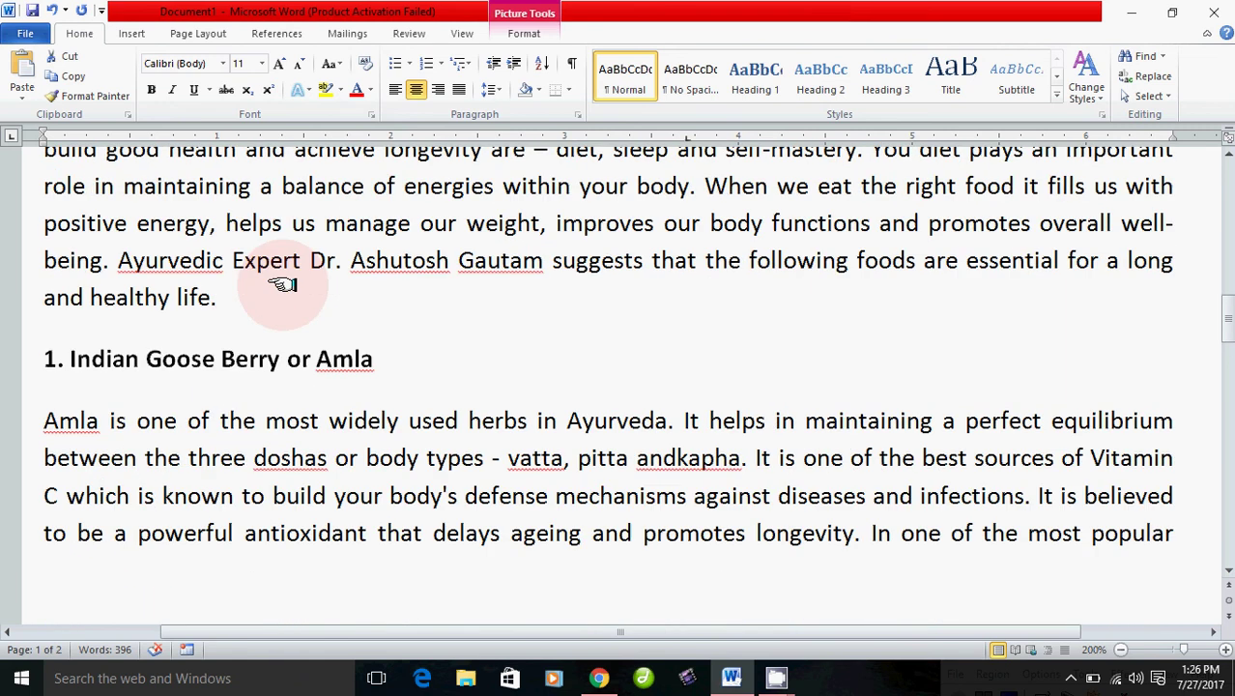
scroll(282, 284, "down", 6)
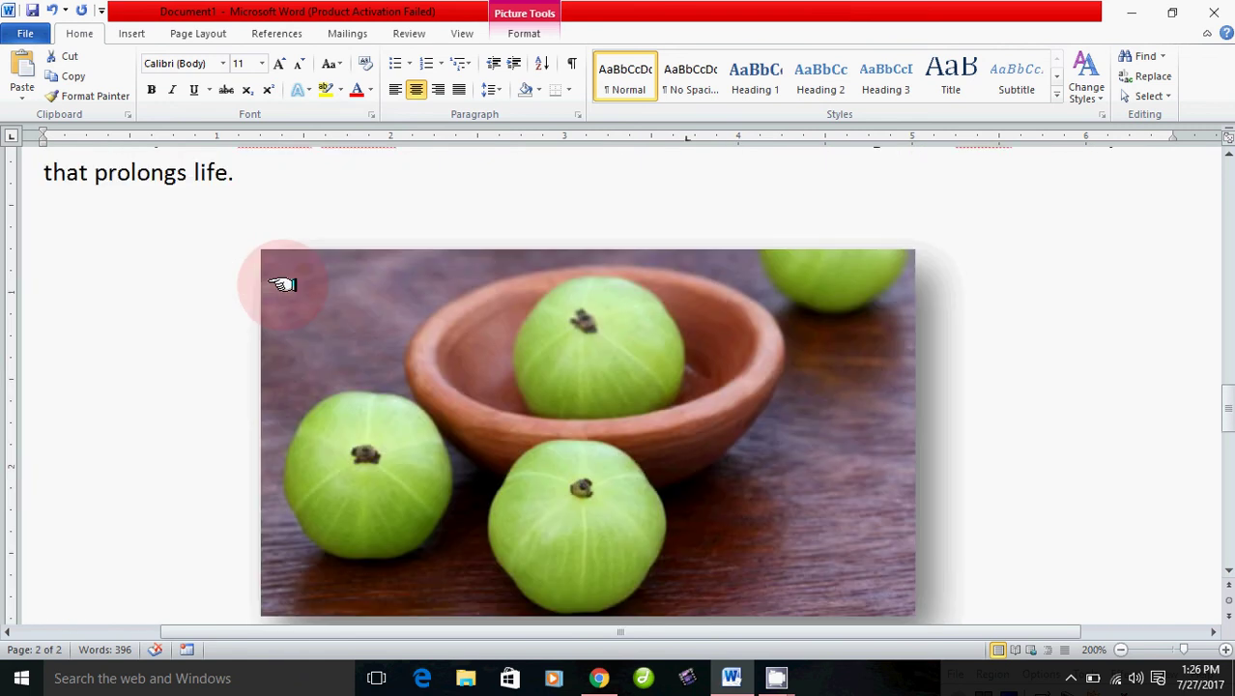
scroll(282, 284, "down", 10)
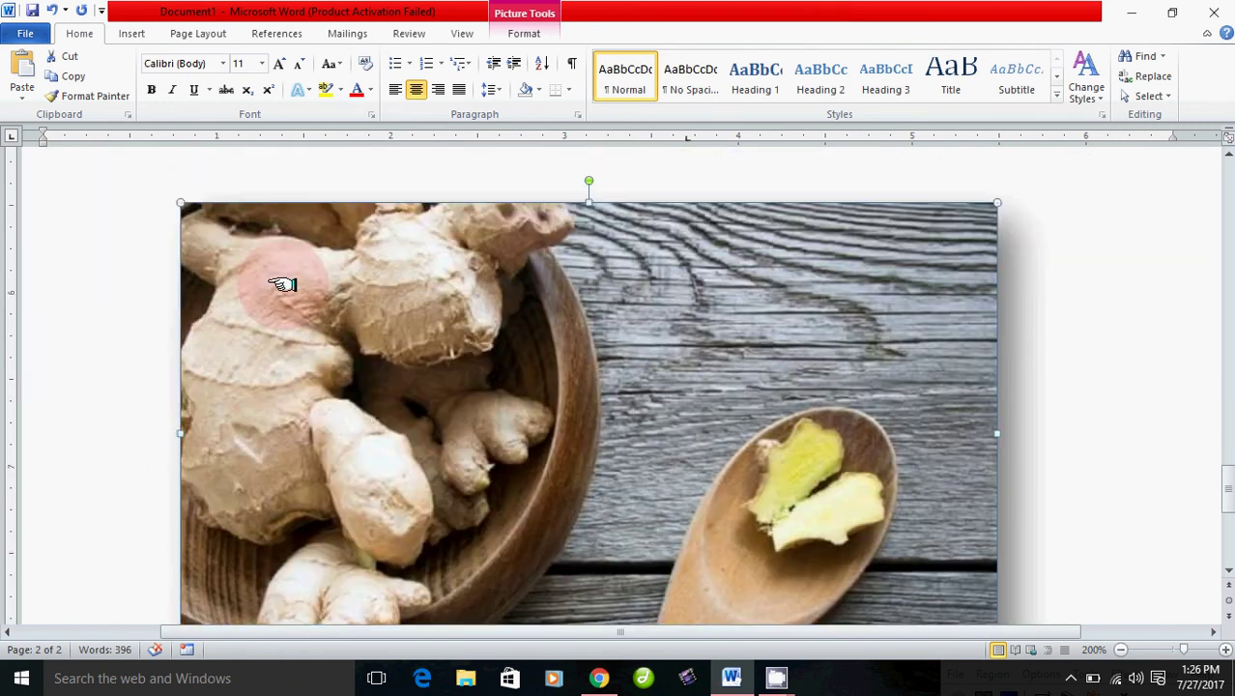
scroll(282, 284, "down", 2)
scroll(282, 284, "down", 6)
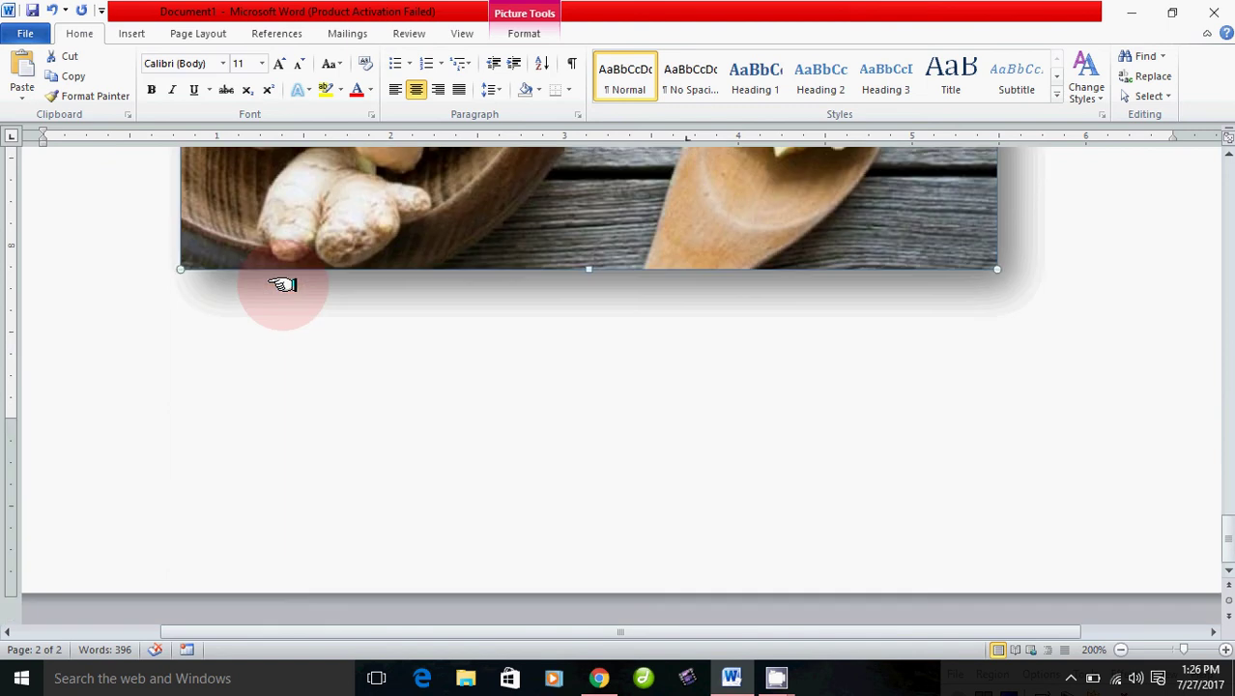
scroll(282, 284, "up", 13)
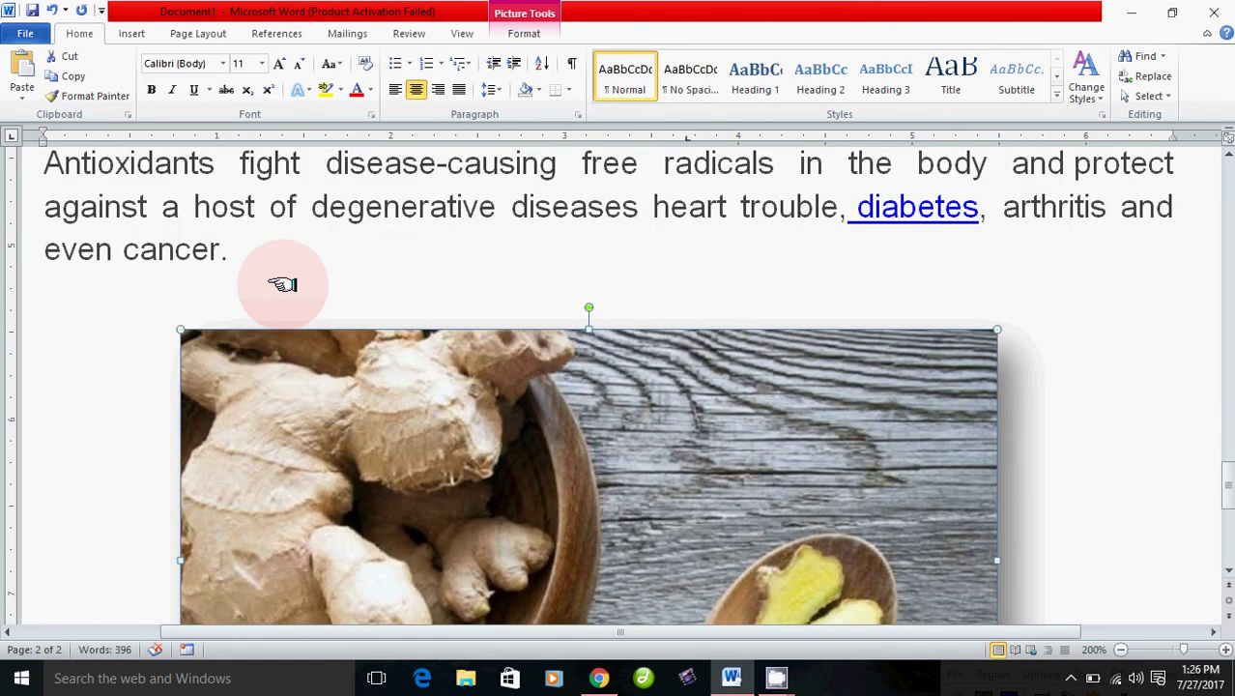
scroll(282, 284, "up", 20)
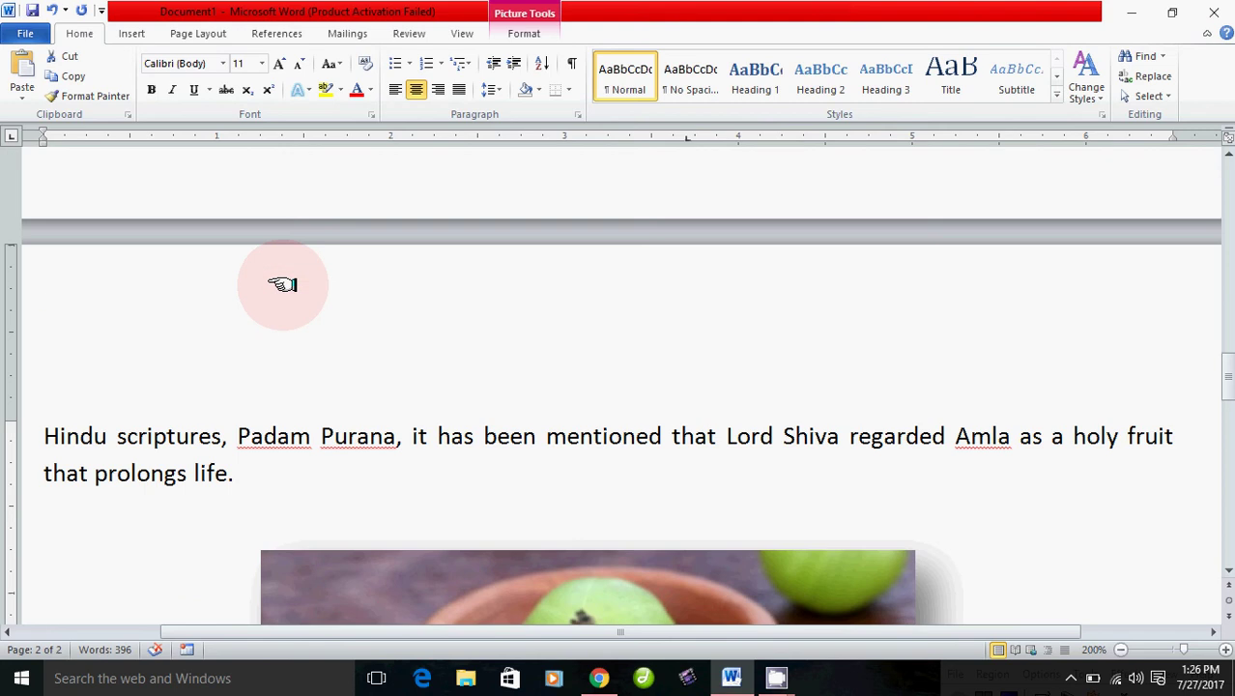
scroll(282, 284, "up", 10)
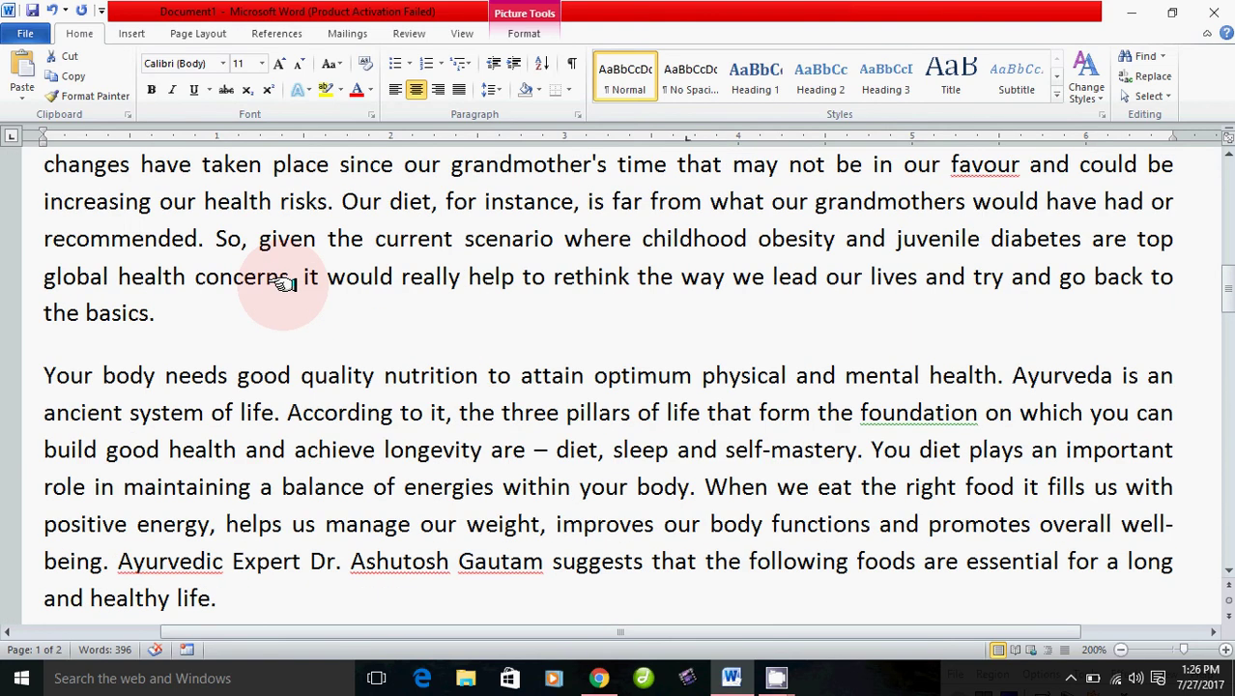
scroll(282, 284, "up", 20)
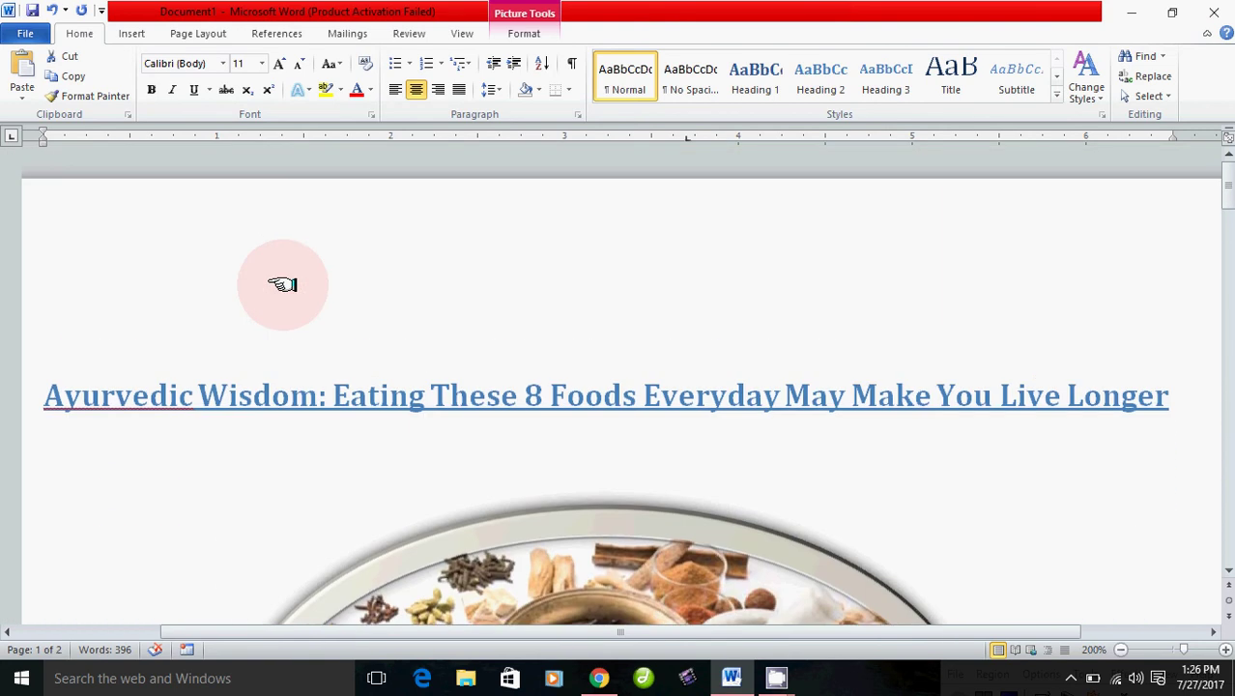